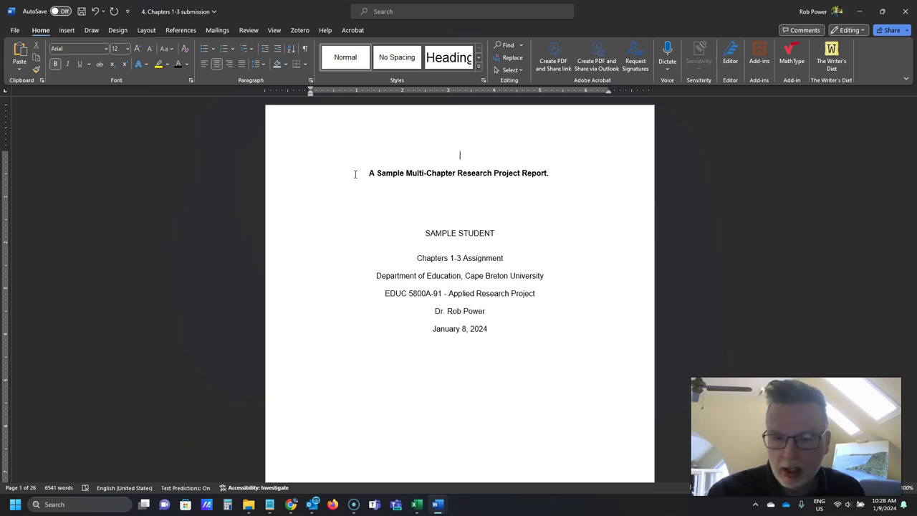
- Delete the blank lines above the report title and between the title and the SAMPLE STUDENT line
{"action": "key", "text": "Delete"}
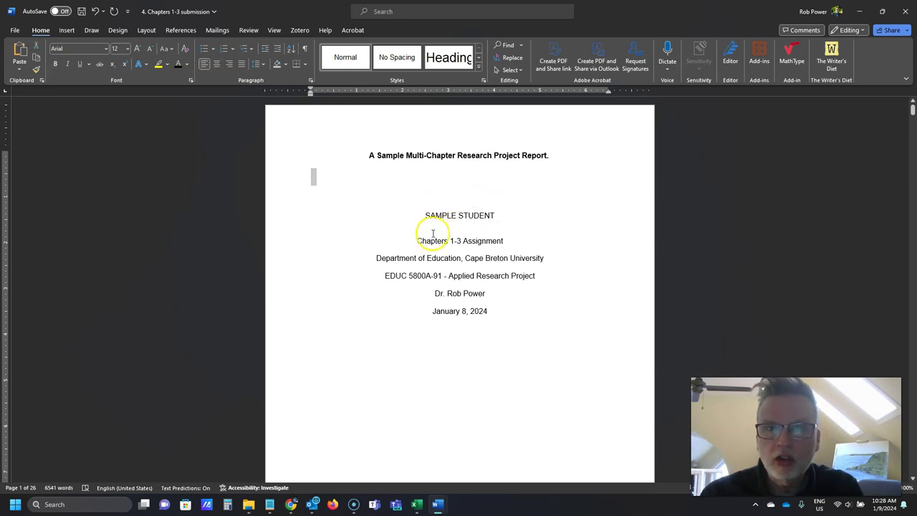
{"action": "key", "text": "Delete"}
{"action": "key", "text": "Delete"}
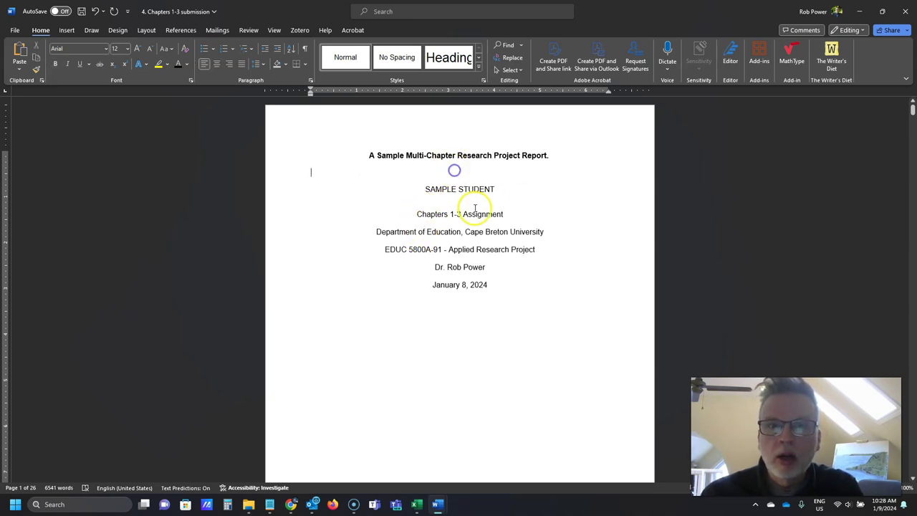
{"action": "key", "text": "Delete"}
- Remove the blank lines between SAMPLE STUDENT, the Chapters 1-3 Assignment line, the department line and the EDUC 5800A-91 course line
{"action": "left_click", "coordinate": [458, 185]}
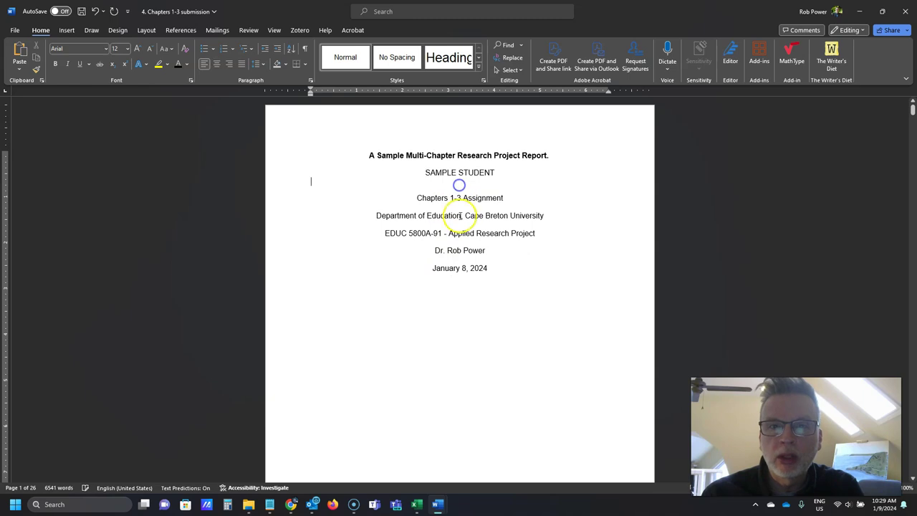
{"action": "key", "text": "BackSpace"}
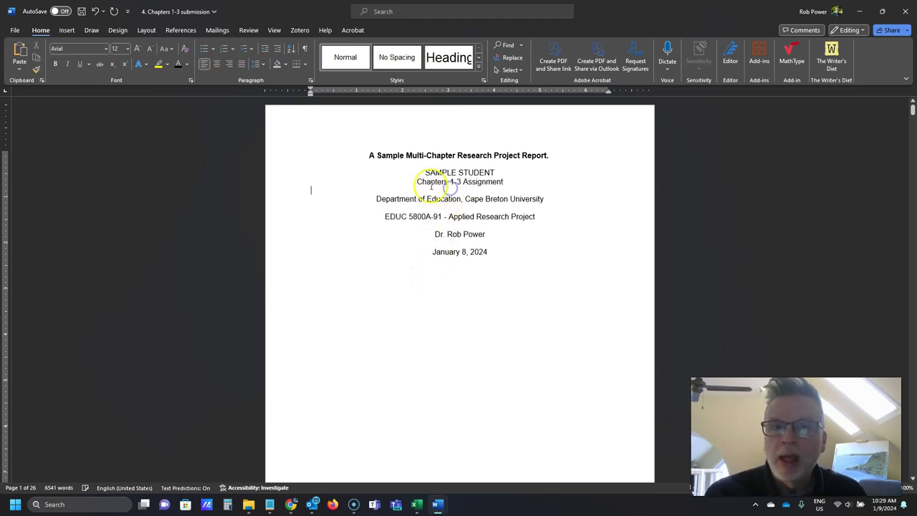
{"action": "triple_click", "coordinate": [405, 203]}
{"action": "left_click", "coordinate": [396, 201]}
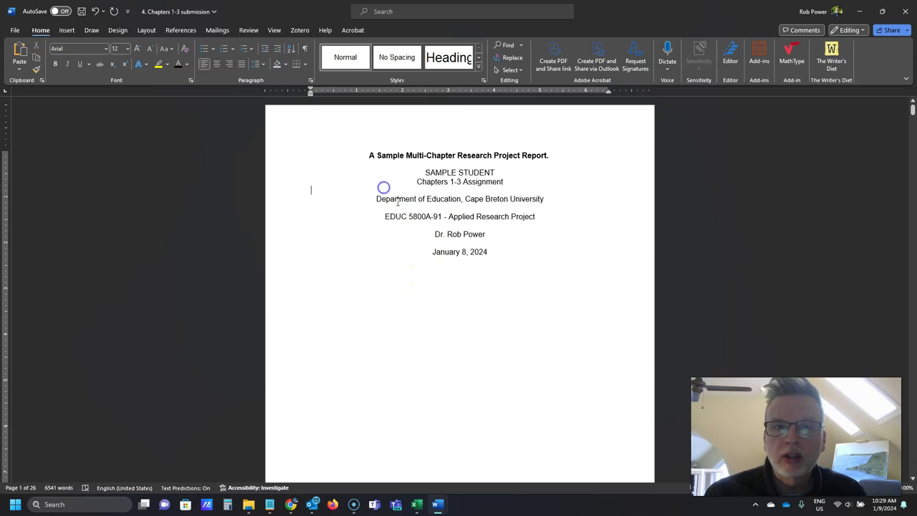
{"action": "key", "text": "BackSpace"}
{"action": "left_click", "coordinate": [401, 199]}
{"action": "key", "text": "BackSpace"}
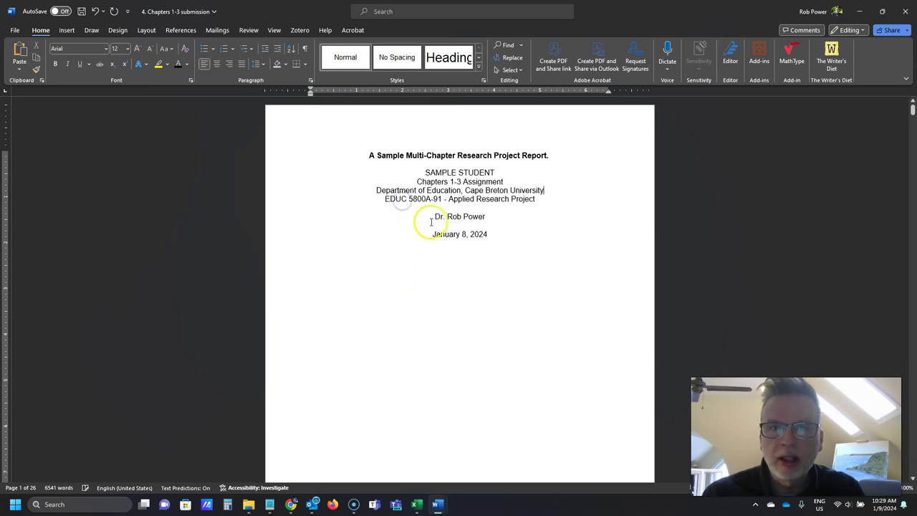
- Remove the blank lines above and below the instructor's name on the title page
{"action": "left_click", "coordinate": [447, 209]}
{"action": "key", "text": "BackSpace"}
{"action": "left_click", "coordinate": [442, 220]}
{"action": "key", "text": "BackSpace"}
{"action": "left_click", "coordinate": [498, 235]}
{"action": "key", "text": "Up"}
{"action": "key", "text": "Up"}
{"action": "key", "text": "Up"}
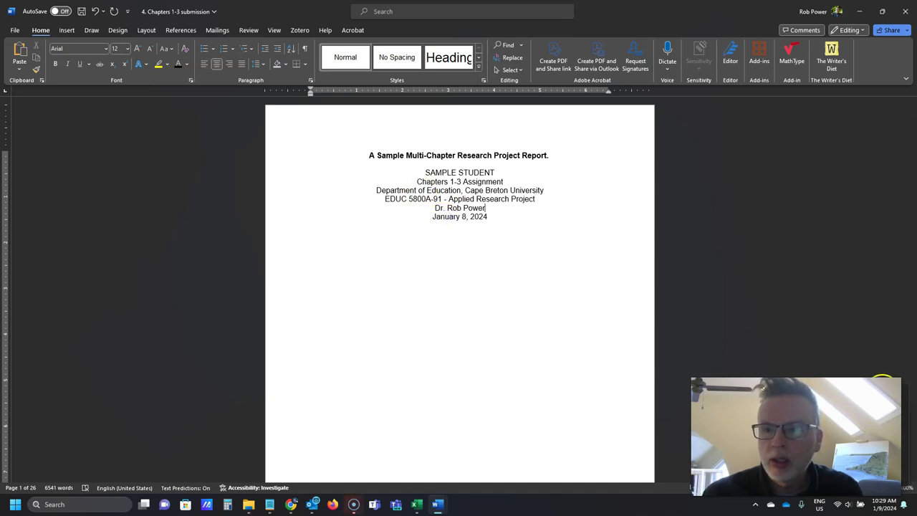
- Set the line spacing of the whole title page block, from the title through the date, to 1.5 lines
{"action": "left_click", "coordinate": [441, 155]}
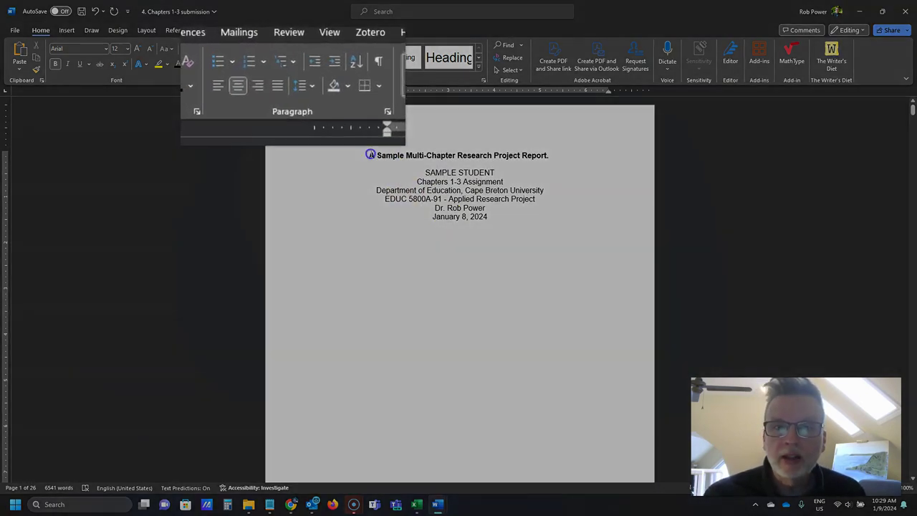
{"action": "left_click_drag", "start_coordinate": [371, 156], "coordinate": [503, 216]}
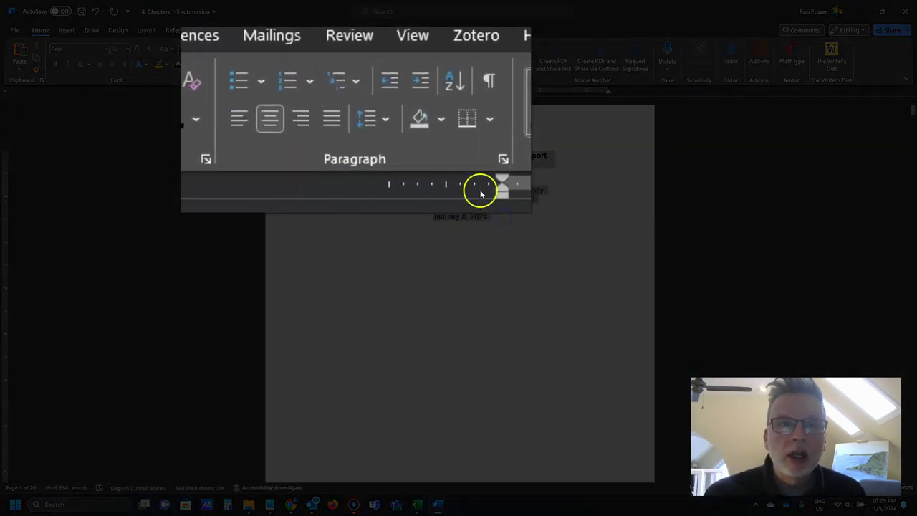
{"action": "left_click", "coordinate": [503, 159]}
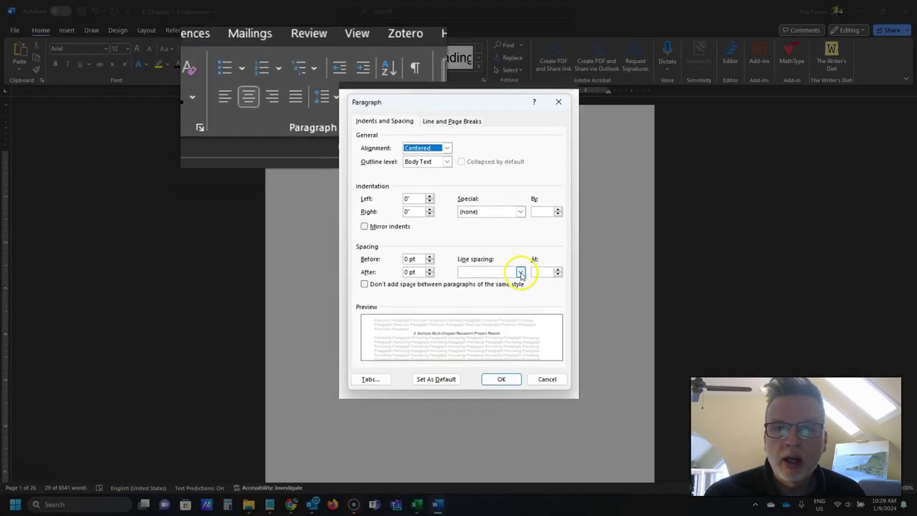
{"action": "left_click", "coordinate": [537, 281]}
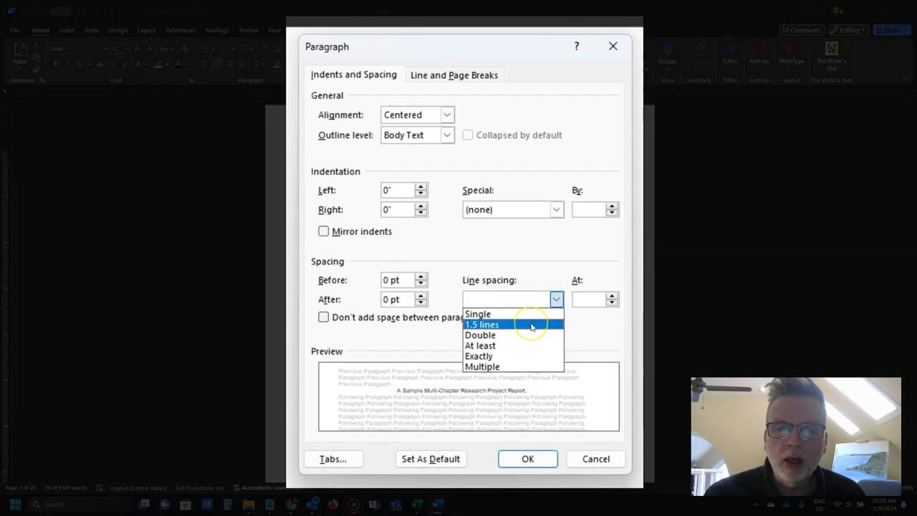
{"action": "left_click", "coordinate": [531, 326]}
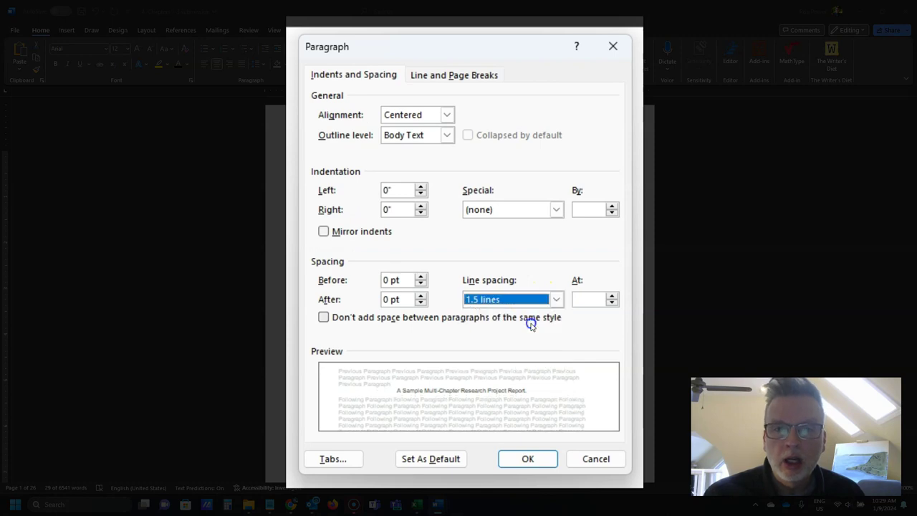
{"action": "left_click", "coordinate": [528, 458]}
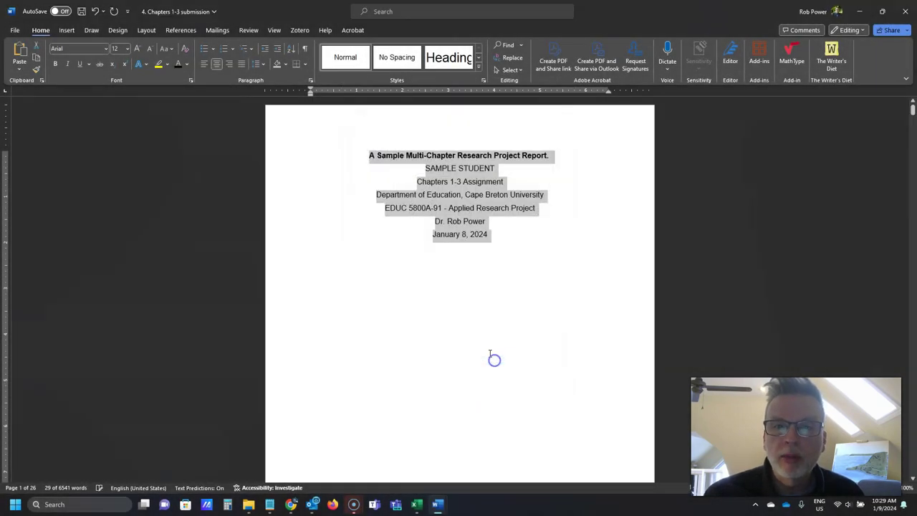
- Delete everything empty between the date and the Abstract heading so the heading directly follows the date
{"action": "left_click", "coordinate": [420, 297]}
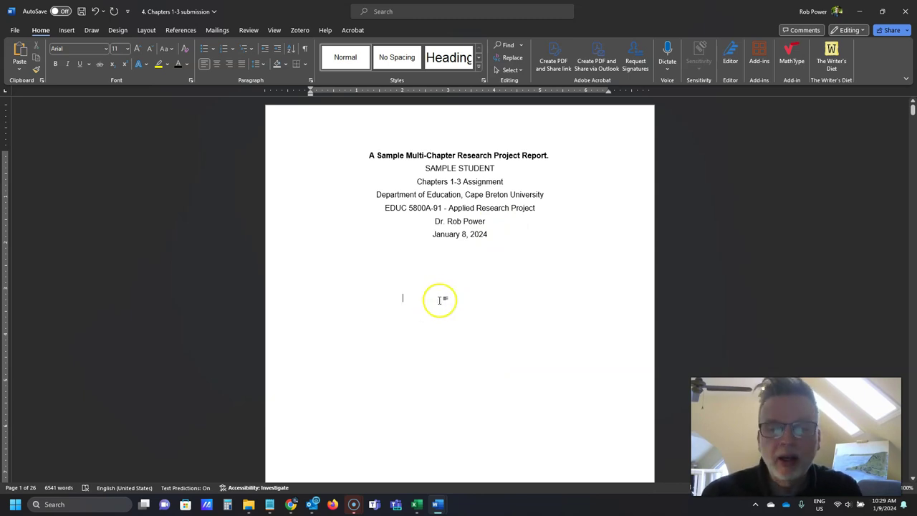
{"action": "key", "text": "Delete"}
{"action": "key", "text": "Delete"}
{"action": "key", "text": "BackSpace"}
{"action": "key", "text": "BackSpace"}
{"action": "key", "text": "BackSpace"}
{"action": "key", "text": "BackSpace"}
{"action": "key", "text": "BackSpace"}
{"action": "key", "text": "BackSpace"}
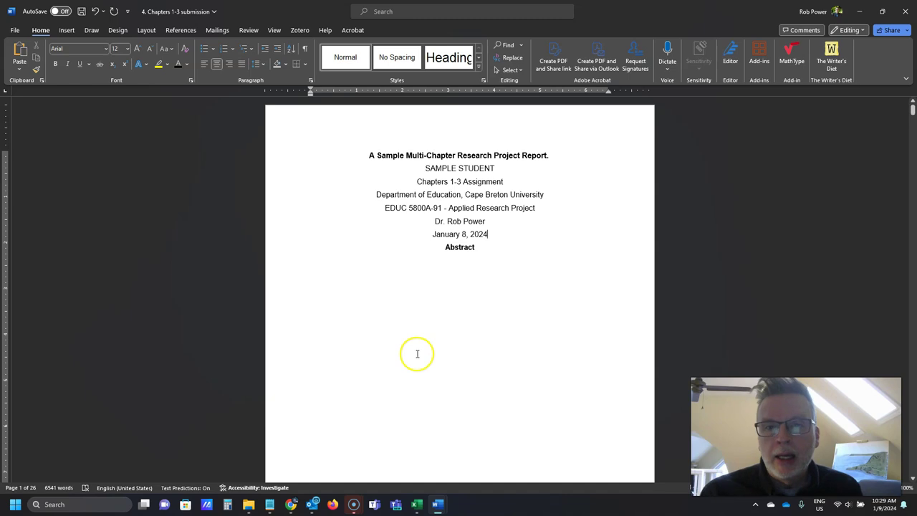
- Delete the empty lines between the Abstract heading and the Table of Contents heading
{"action": "scroll", "coordinate": [416, 337], "scroll_direction": "down", "scroll_amount": 1}
{"action": "left_click", "coordinate": [445, 183]}
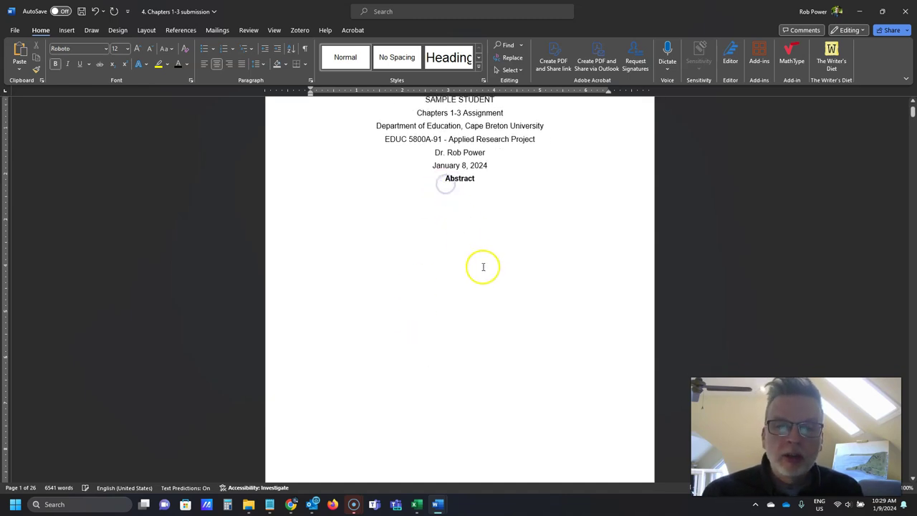
{"action": "scroll", "coordinate": [471, 282], "scroll_direction": "down", "scroll_amount": 5}
{"action": "scroll", "coordinate": [472, 285], "scroll_direction": "down", "scroll_amount": 2}
{"action": "scroll", "coordinate": [448, 229], "scroll_direction": "up", "scroll_amount": 8}
{"action": "scroll", "coordinate": [441, 234], "scroll_direction": "down", "scroll_amount": 1}
{"action": "left_click_drag", "start_coordinate": [430, 154], "coordinate": [499, 399]}
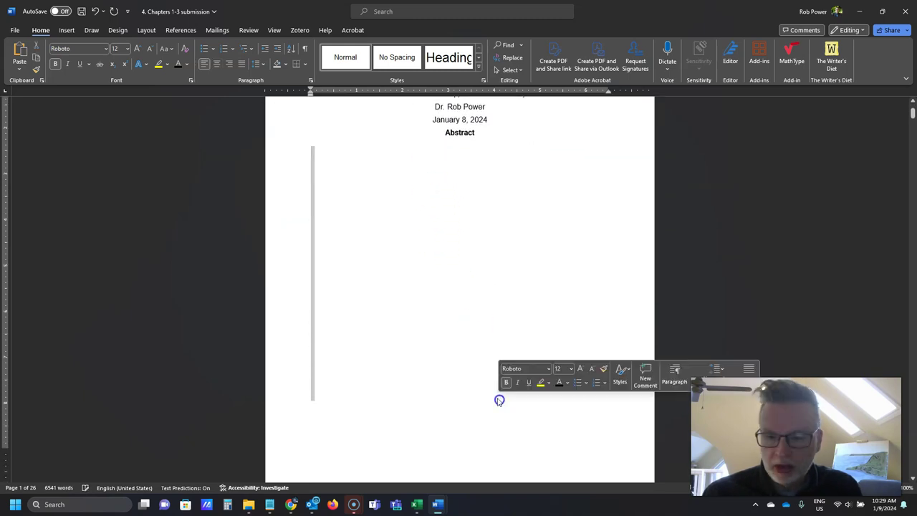
{"action": "key", "text": "Delete"}
{"action": "left_click_drag", "start_coordinate": [407, 156], "coordinate": [420, 260]}
{"action": "key", "text": "Delete"}
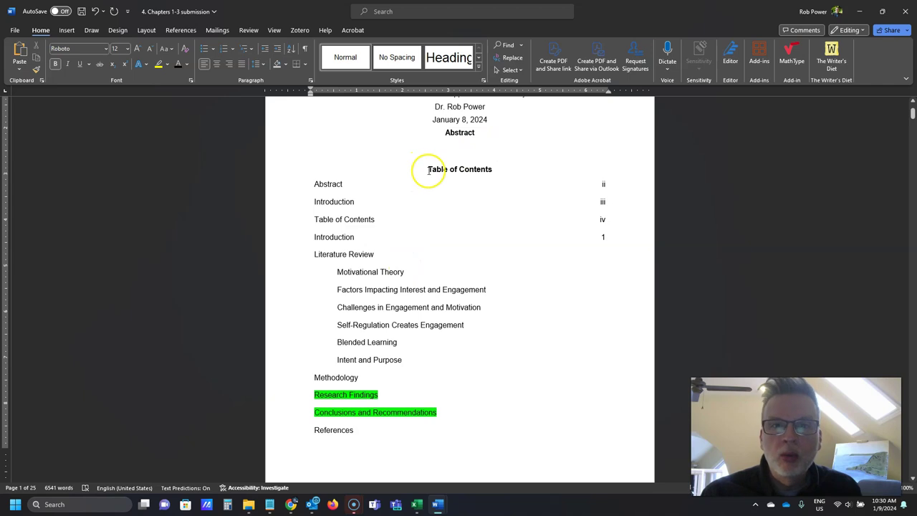
- Insert a page break before the Table of Contents heading and delete the blank line above the heading
{"action": "key", "text": "ctrl+Return"}
{"action": "scroll", "coordinate": [445, 215], "scroll_direction": "down", "scroll_amount": 3}
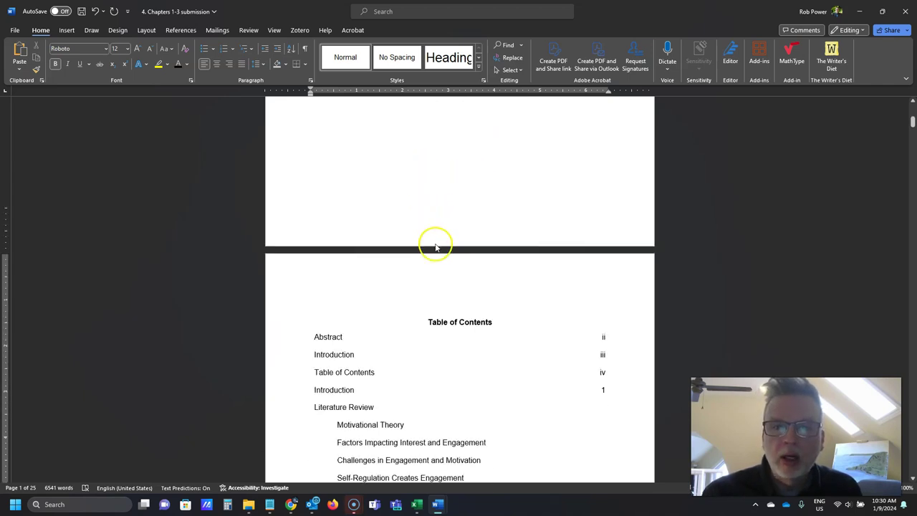
{"action": "key", "text": "Delete"}
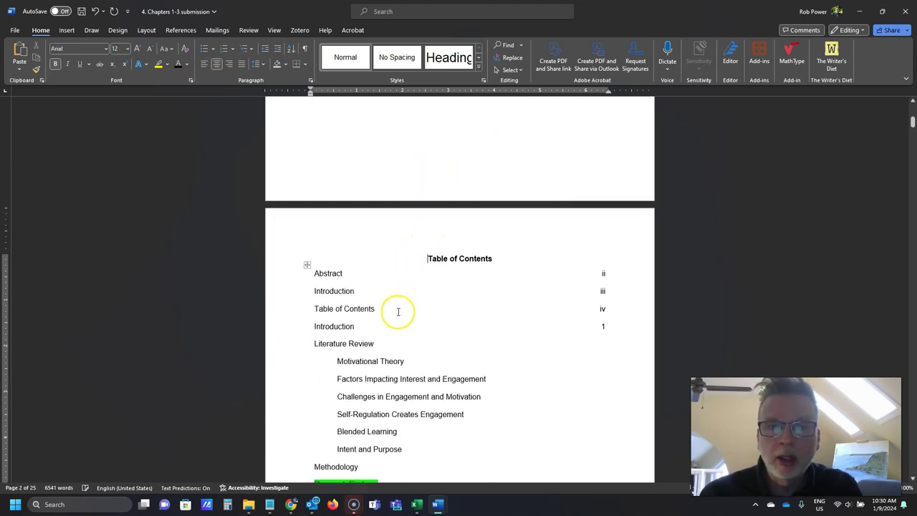
- Clear the empty space between the contents list and the Introduction heading, and insert a page break before Introduction
{"action": "scroll", "coordinate": [395, 287], "scroll_direction": "up", "scroll_amount": 2}
{"action": "scroll", "coordinate": [389, 304], "scroll_direction": "up", "scroll_amount": 6}
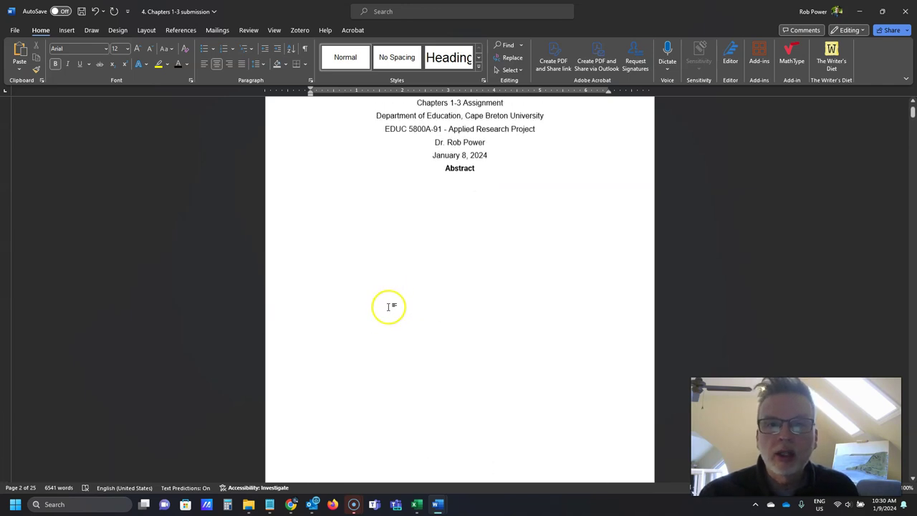
{"action": "scroll", "coordinate": [395, 296], "scroll_direction": "down", "scroll_amount": 5}
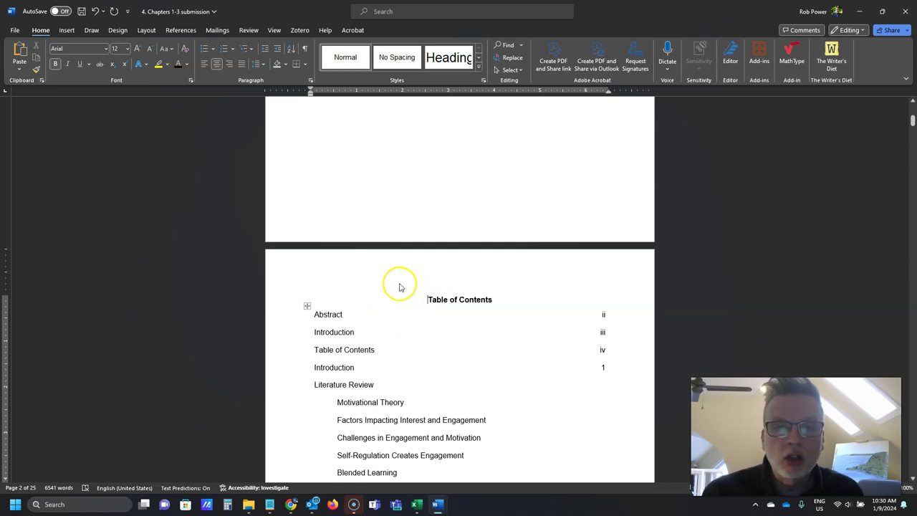
{"action": "scroll", "coordinate": [386, 307], "scroll_direction": "down", "scroll_amount": 2}
{"action": "scroll", "coordinate": [384, 306], "scroll_direction": "up", "scroll_amount": 2}
{"action": "scroll", "coordinate": [389, 314], "scroll_direction": "down", "scroll_amount": 9}
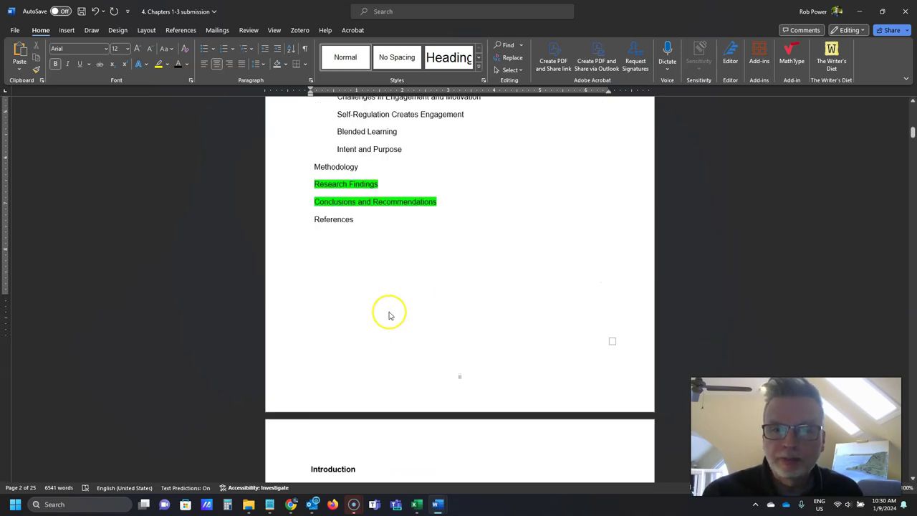
{"action": "left_click", "coordinate": [344, 186]}
{"action": "key", "text": "ctrl+v"}
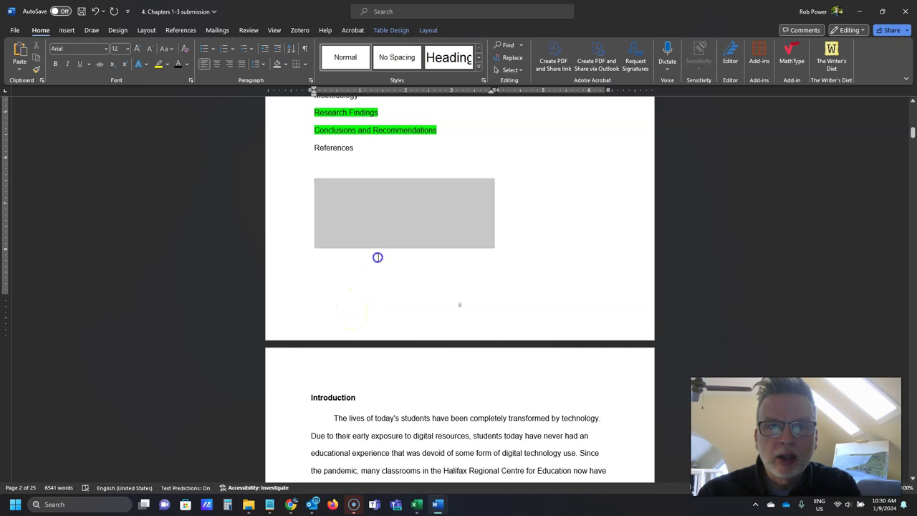
{"action": "key", "text": "ctrl+z"}
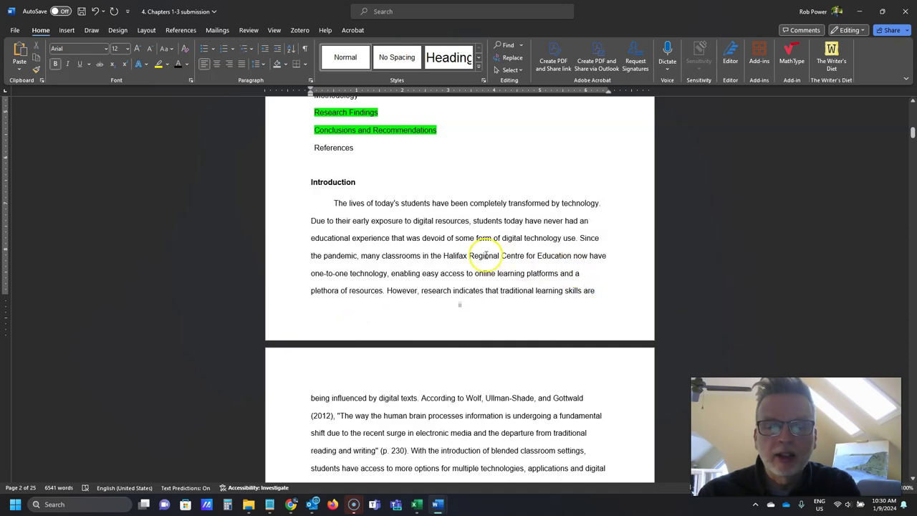
{"action": "key", "text": "ctrl+Return"}
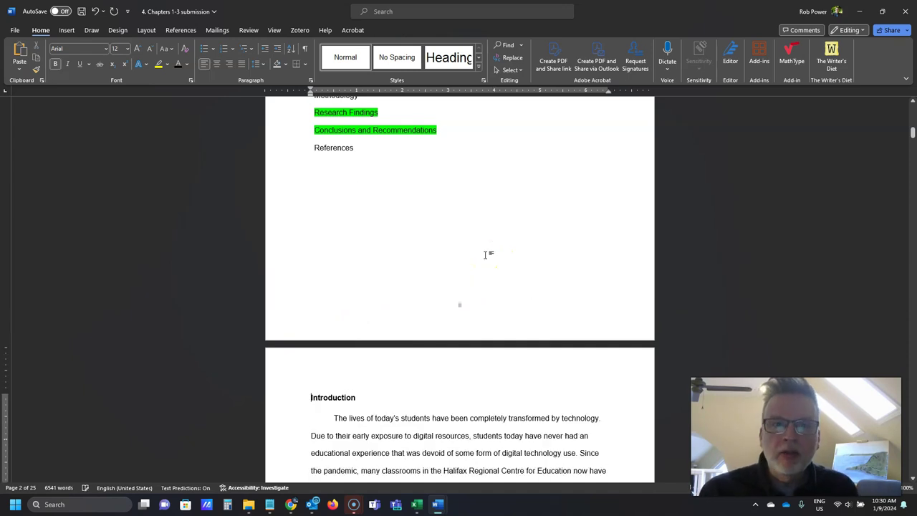
- Insert a Next Page section break directly before the Abstract heading
{"action": "scroll", "coordinate": [346, 237], "scroll_direction": "down", "scroll_amount": 1}
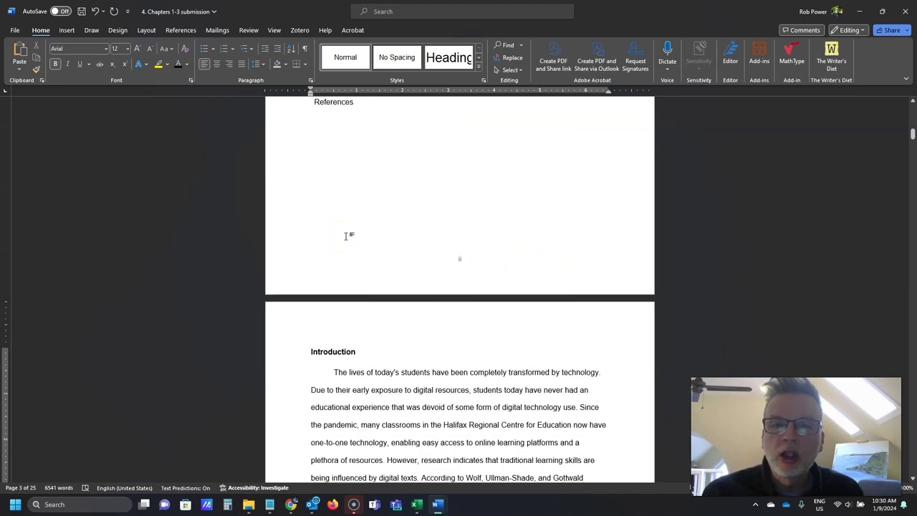
{"action": "scroll", "coordinate": [345, 236], "scroll_direction": "up", "scroll_amount": 15}
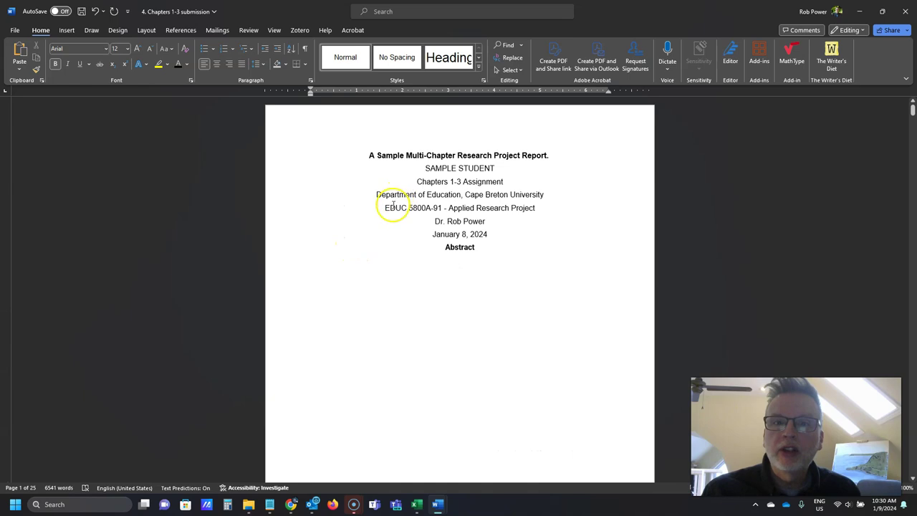
{"action": "scroll", "coordinate": [389, 215], "scroll_direction": "down", "scroll_amount": 3}
{"action": "scroll", "coordinate": [392, 218], "scroll_direction": "up", "scroll_amount": 3}
{"action": "scroll", "coordinate": [392, 218], "scroll_direction": "up", "scroll_amount": 1}
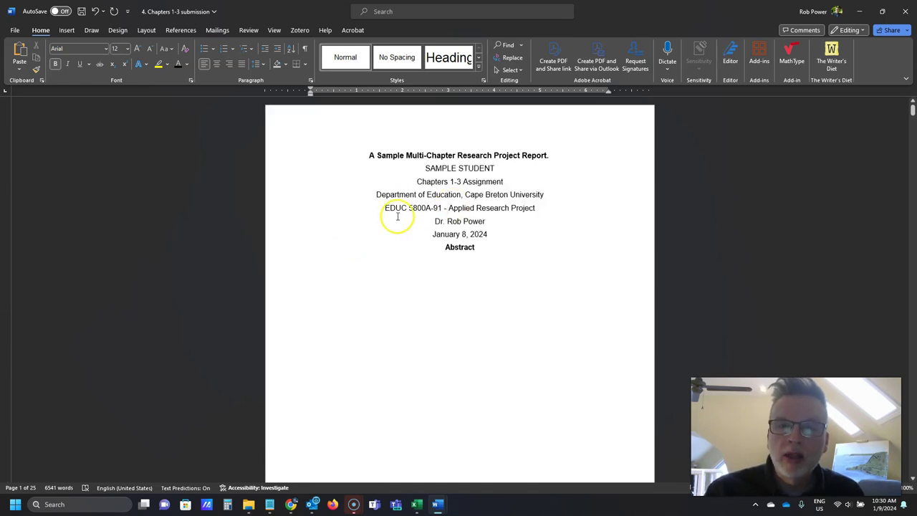
{"action": "scroll", "coordinate": [395, 215], "scroll_direction": "down", "scroll_amount": 1}
{"action": "scroll", "coordinate": [397, 217], "scroll_direction": "up", "scroll_amount": 1}
{"action": "left_click", "coordinate": [445, 248]}
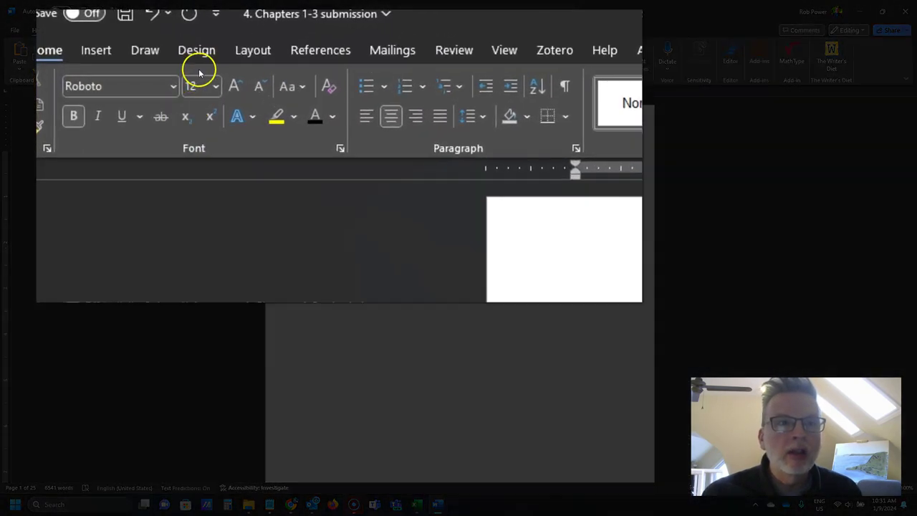
{"action": "left_click", "coordinate": [249, 55]}
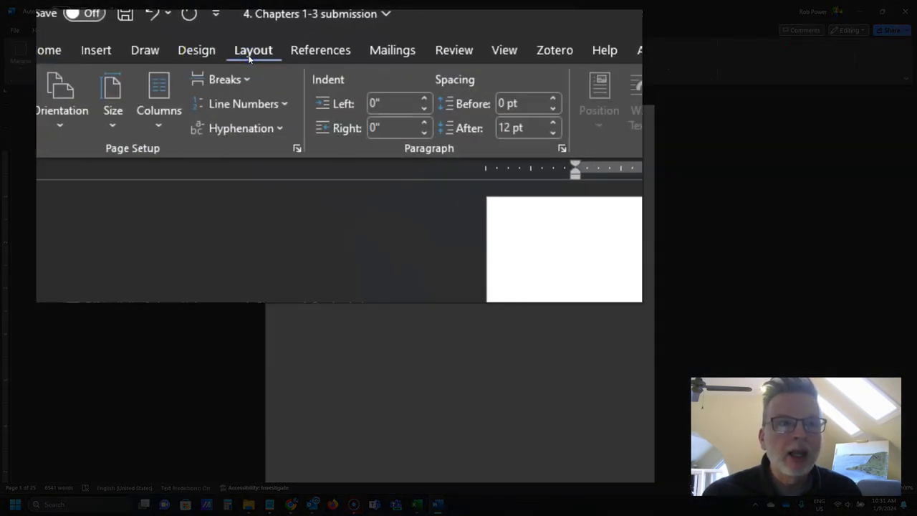
{"action": "left_click", "coordinate": [226, 90]}
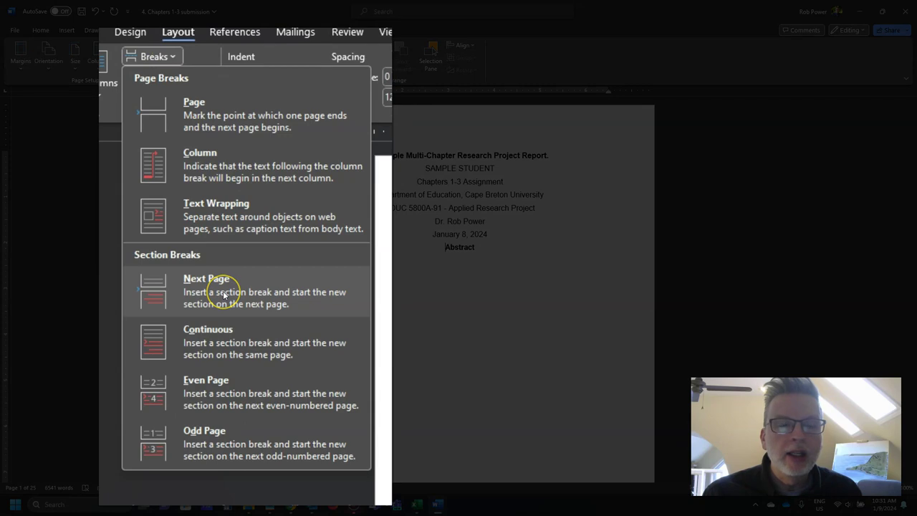
{"action": "left_click", "coordinate": [223, 294]}
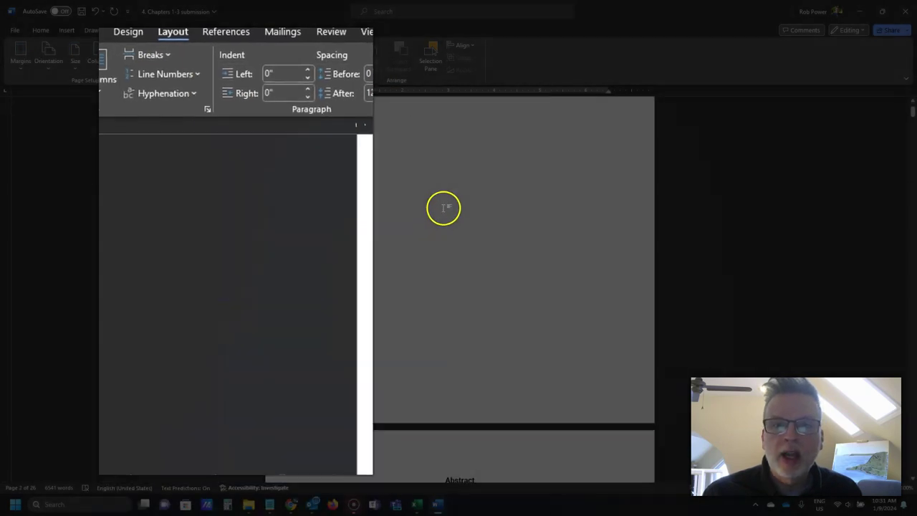
- Set the title page section's vertical alignment to Center, applying it to this section only
{"action": "scroll", "coordinate": [430, 268], "scroll_direction": "down", "scroll_amount": 1}
{"action": "scroll", "coordinate": [427, 270], "scroll_direction": "up", "scroll_amount": 1}
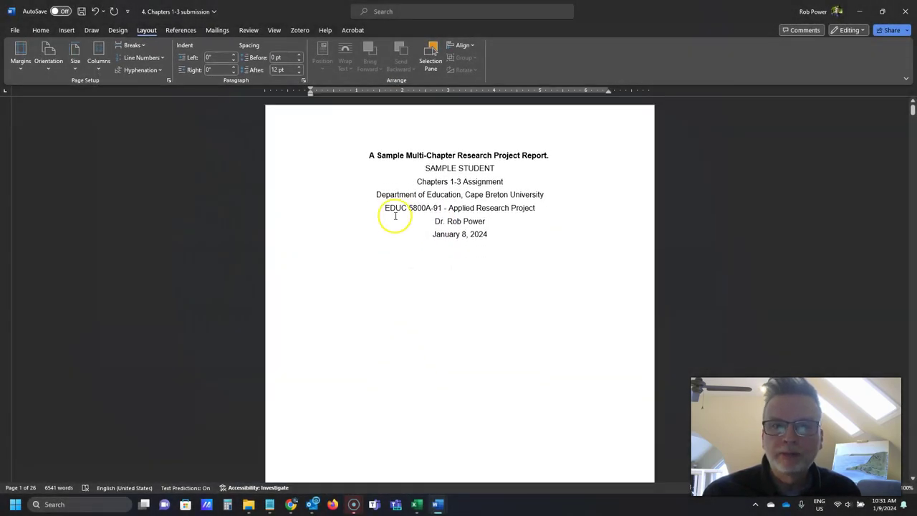
{"action": "left_click", "coordinate": [367, 154]}
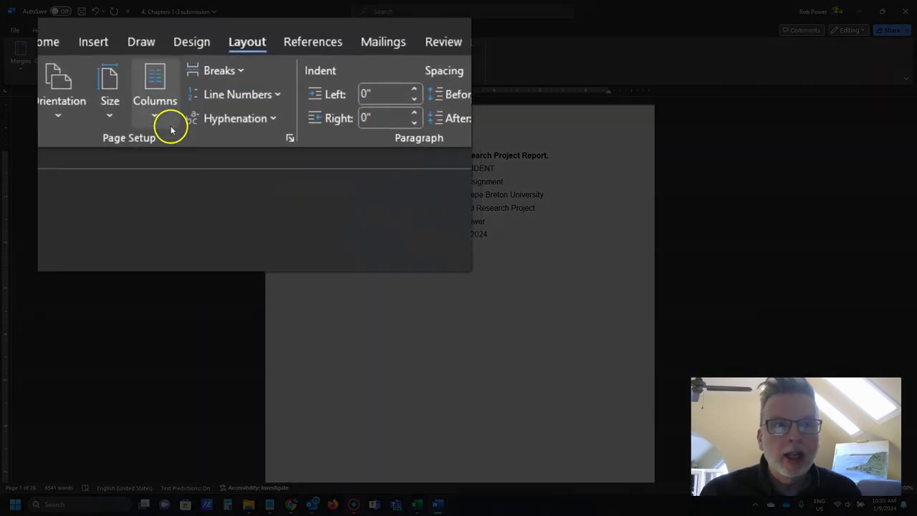
{"action": "left_click", "coordinate": [295, 143]}
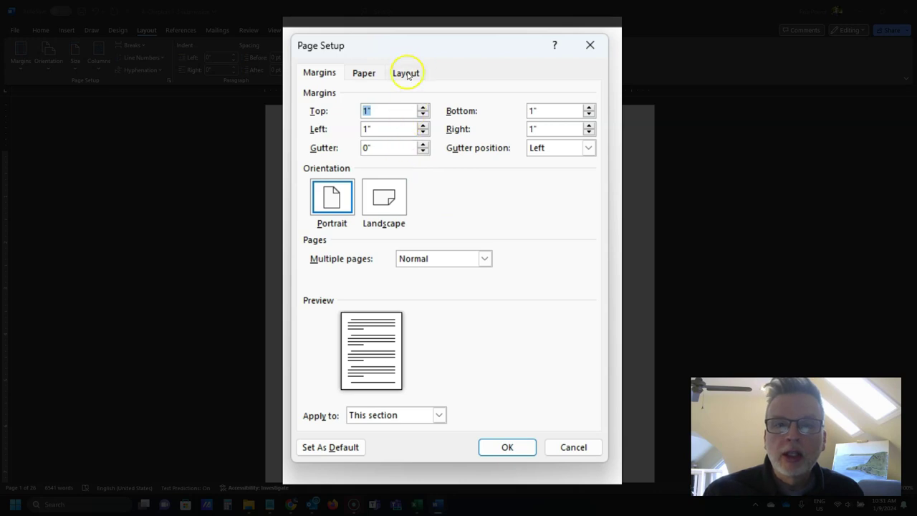
{"action": "left_click", "coordinate": [406, 73]}
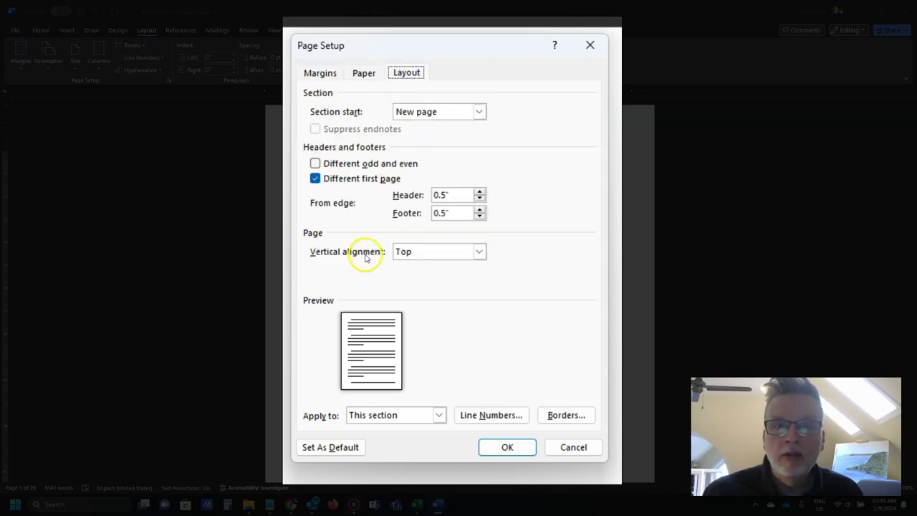
{"action": "left_click", "coordinate": [418, 251]}
{"action": "left_click", "coordinate": [427, 276]}
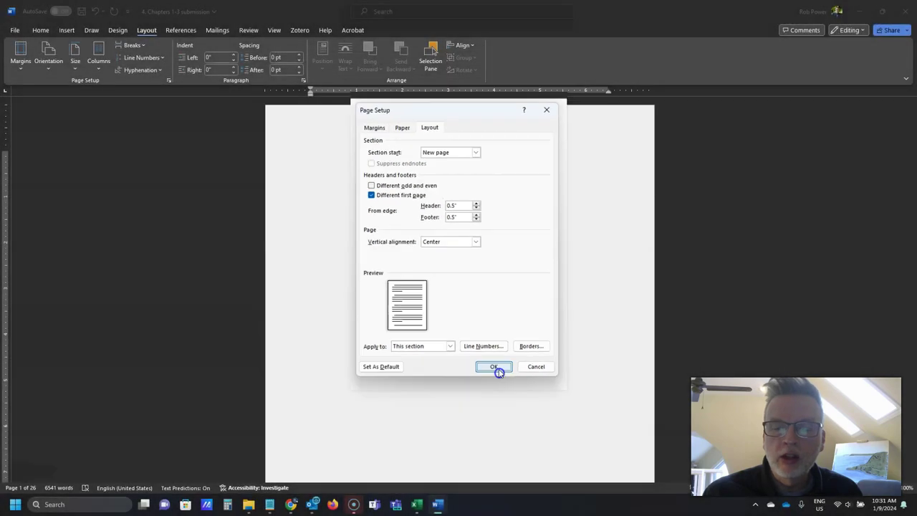
{"action": "left_click", "coordinate": [500, 370]}
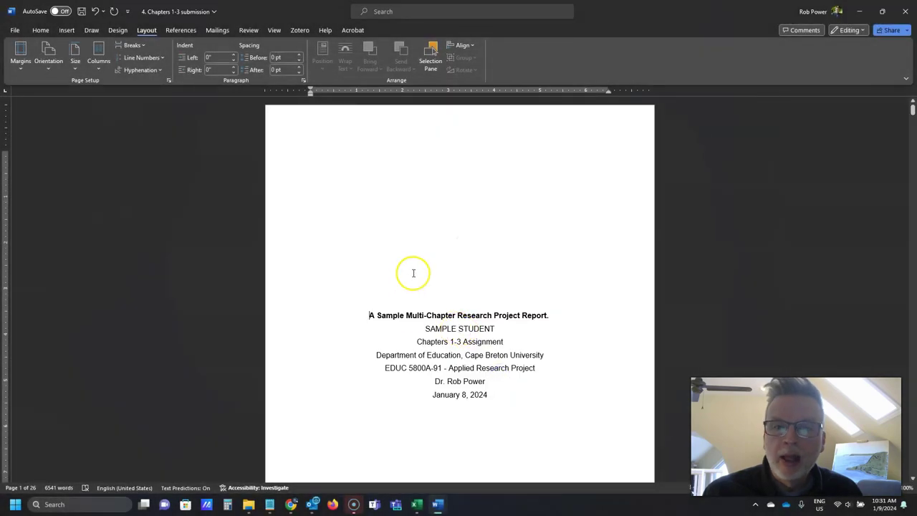
{"action": "scroll", "coordinate": [411, 283], "scroll_direction": "down", "scroll_amount": 3}
{"action": "scroll", "coordinate": [411, 286], "scroll_direction": "up", "scroll_amount": 3}
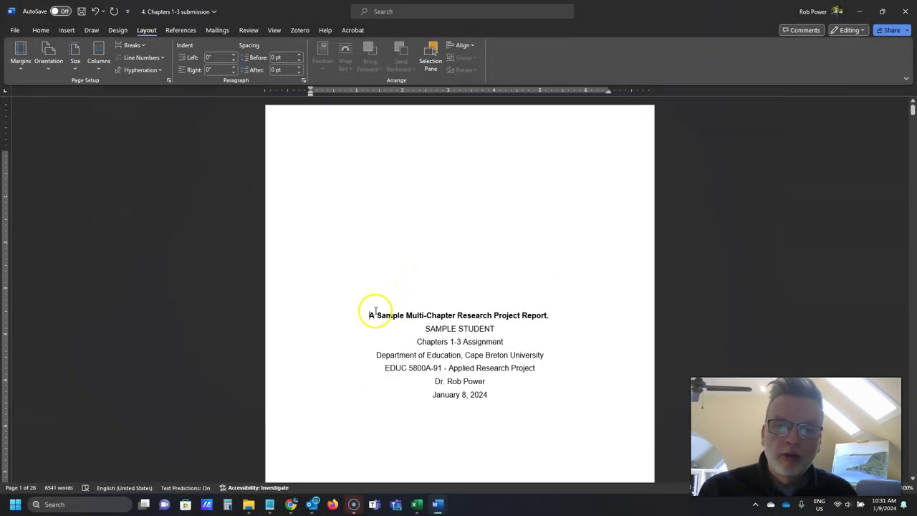
- Delete the period at the end of the report title on the title page
{"action": "left_click_drag", "start_coordinate": [420, 315], "coordinate": [436, 315]}
{"action": "scroll", "coordinate": [375, 303], "scroll_direction": "down", "scroll_amount": 1}
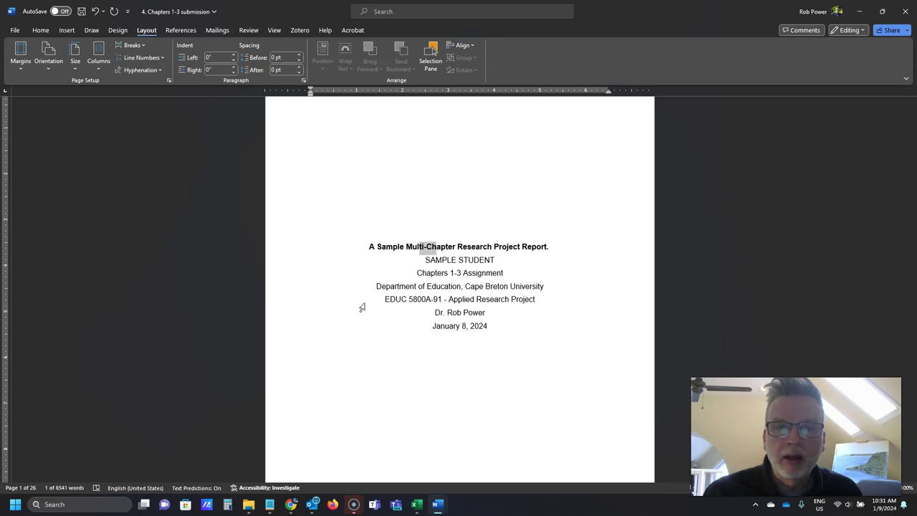
{"action": "left_click", "coordinate": [550, 247]}
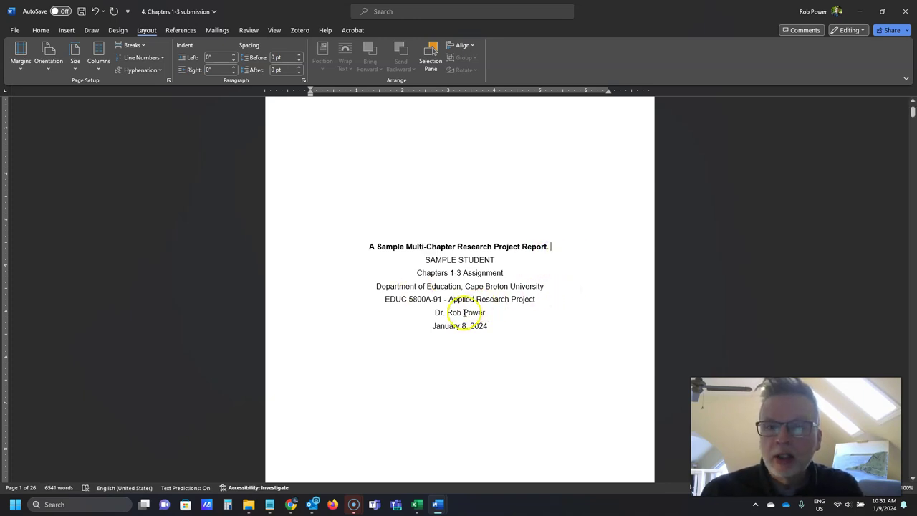
{"action": "key", "text": "BackSpace"}
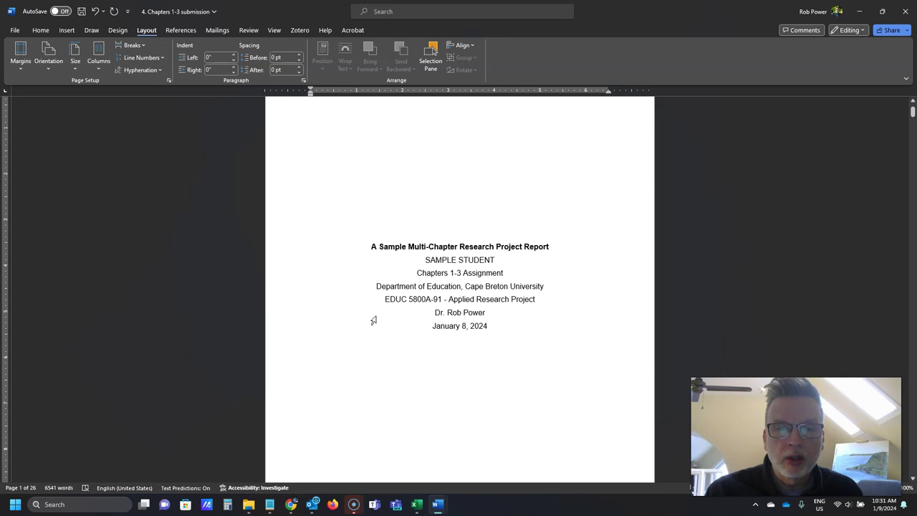
{"action": "scroll", "coordinate": [358, 317], "scroll_direction": "up", "scroll_amount": 2}
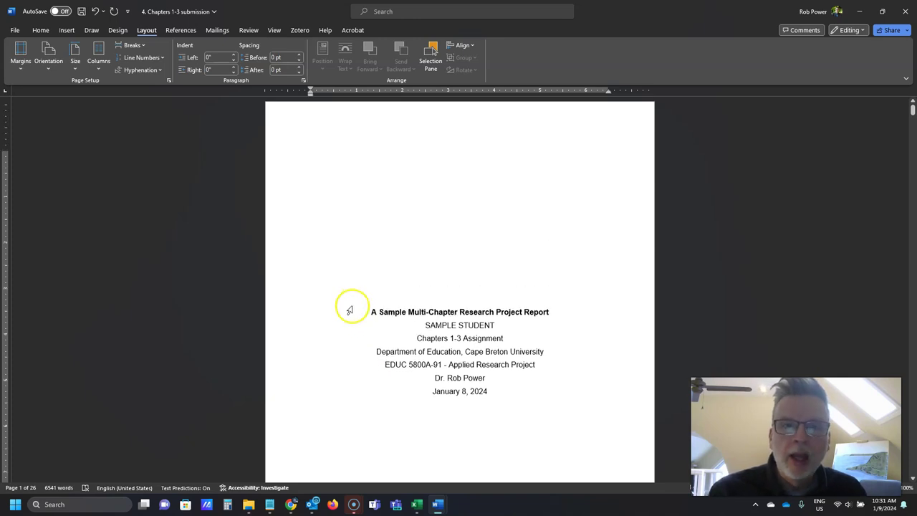
- Update the Heading 1 style to match the formatting of the report title on the title page
{"action": "left_click", "coordinate": [400, 314]}
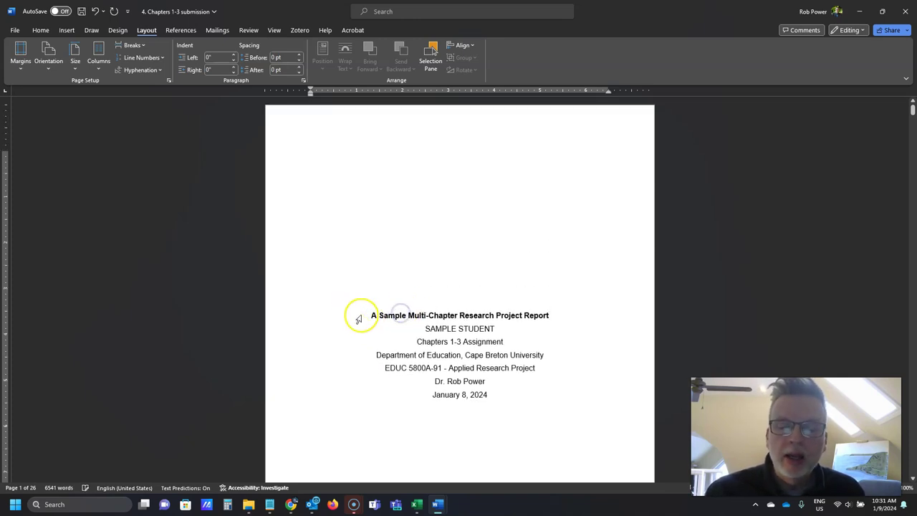
{"action": "left_click", "coordinate": [40, 30]}
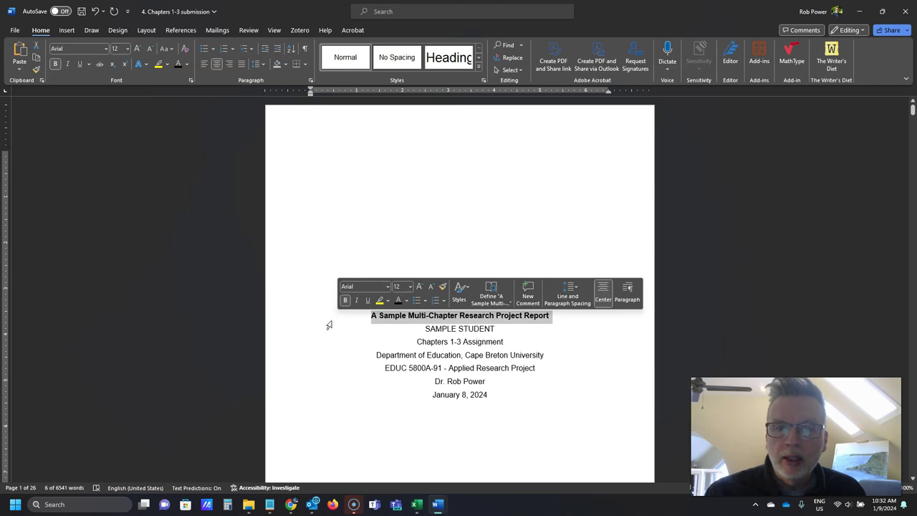
{"action": "left_click", "coordinate": [428, 329]}
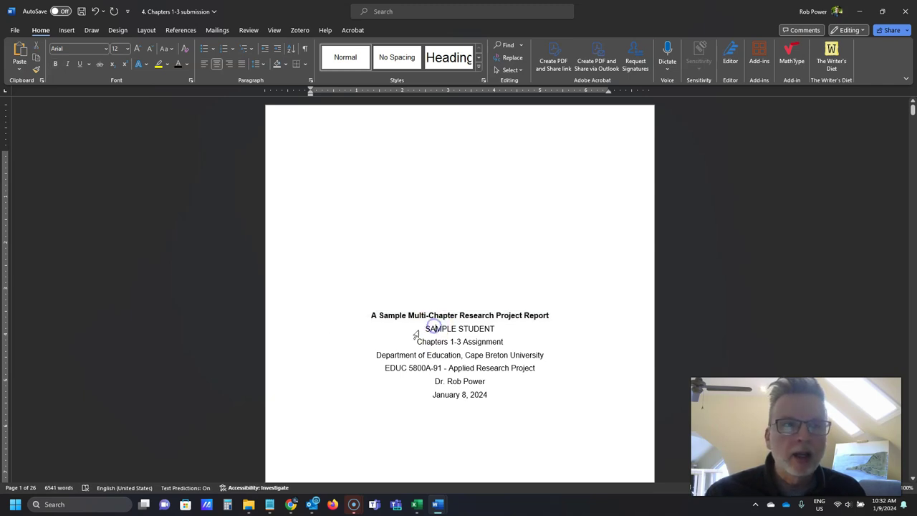
{"action": "left_click", "coordinate": [342, 319]}
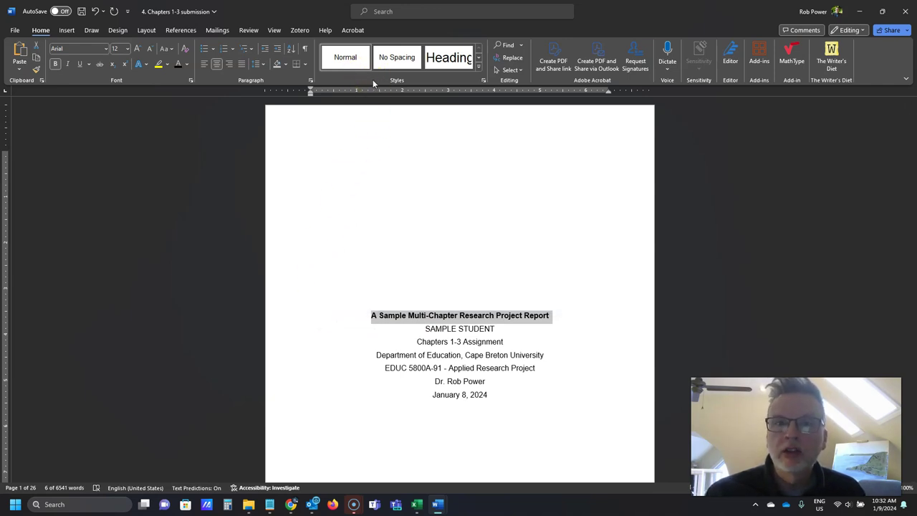
{"action": "left_click", "coordinate": [446, 70]}
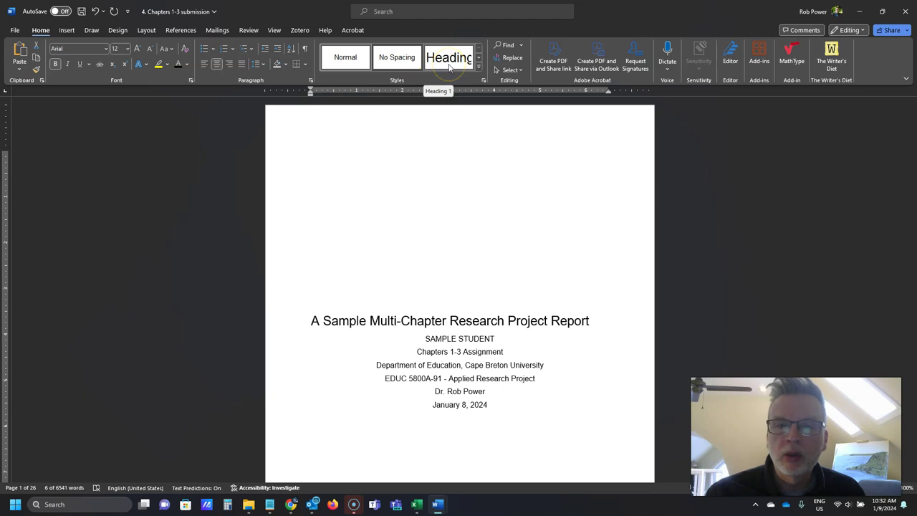
{"action": "right_click", "coordinate": [450, 67]}
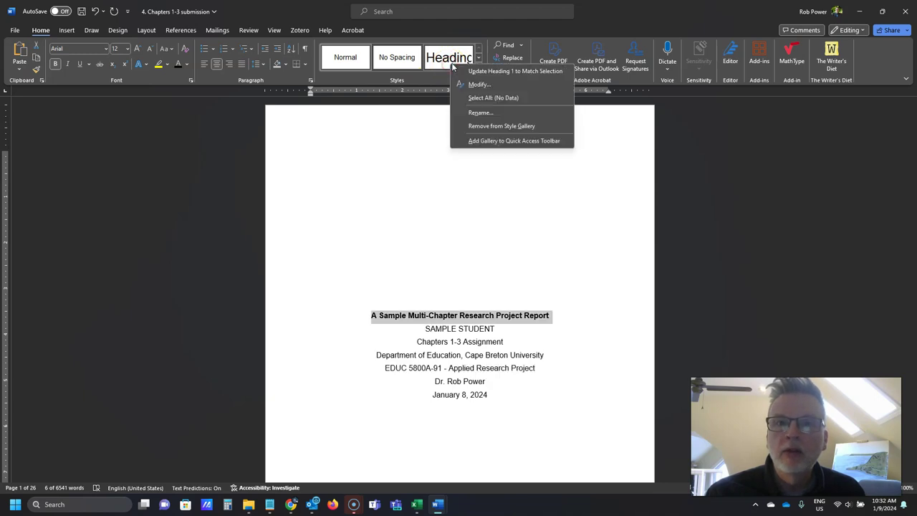
{"action": "left_click", "coordinate": [494, 72]}
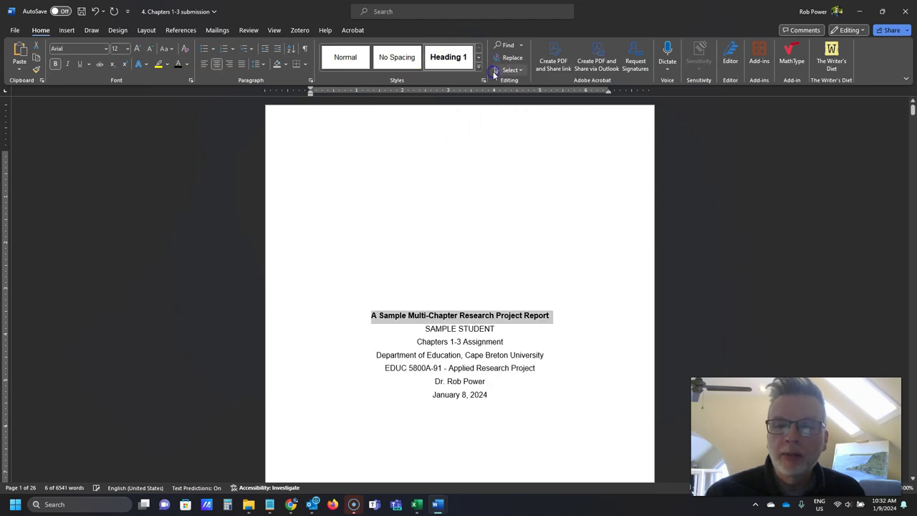
{"action": "left_click", "coordinate": [551, 316]}
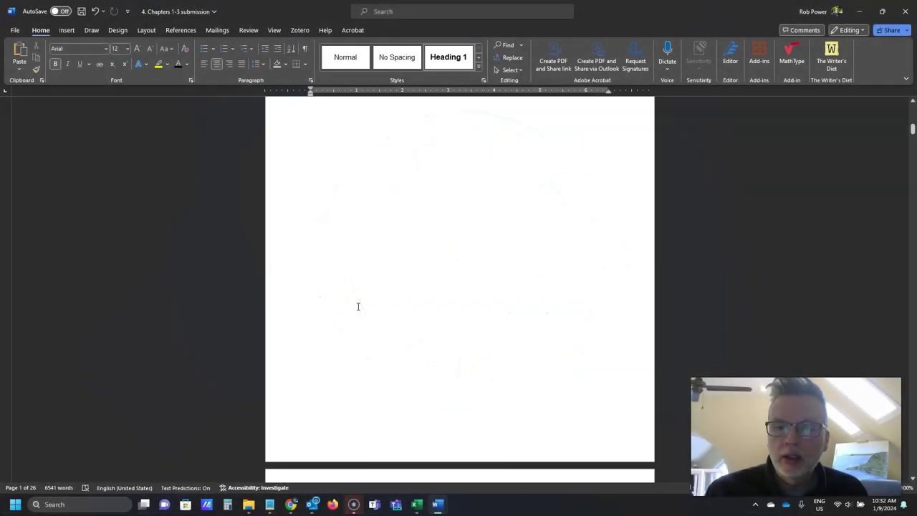
- Compare the page numbers listed in the Table of Contents with the footer page numbers through the front matter and Introduction
{"action": "scroll", "coordinate": [358, 307], "scroll_direction": "down", "scroll_amount": 5}
{"action": "scroll", "coordinate": [359, 306], "scroll_direction": "down", "scroll_amount": 3}
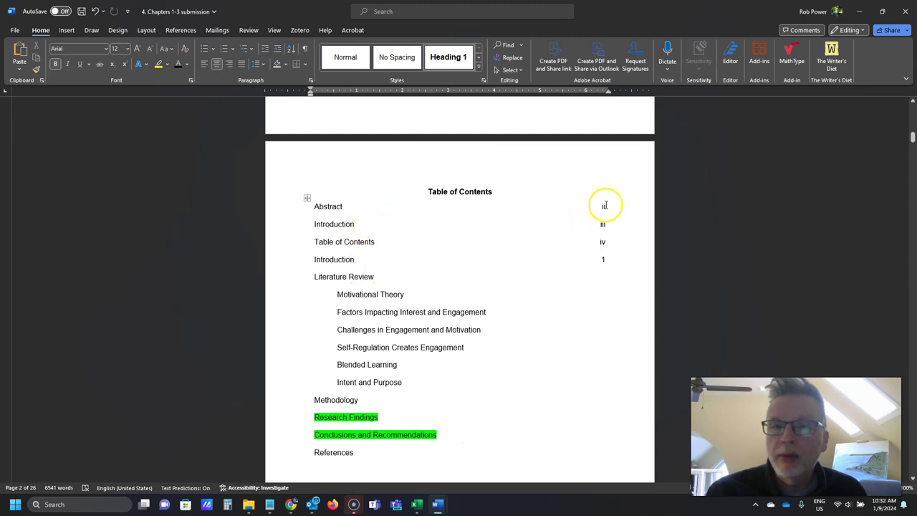
{"action": "left_click_drag", "start_coordinate": [602, 207], "coordinate": [606, 254]}
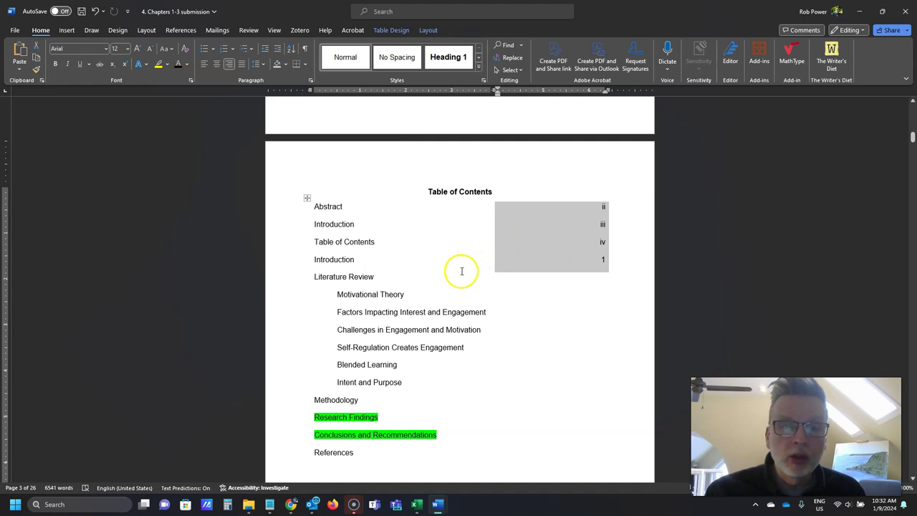
{"action": "scroll", "coordinate": [460, 271], "scroll_direction": "down", "scroll_amount": 5}
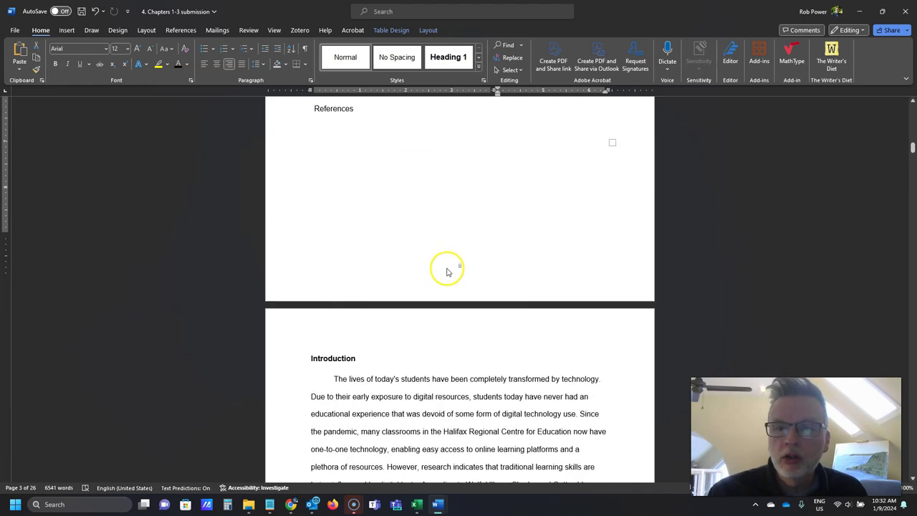
{"action": "scroll", "coordinate": [439, 271], "scroll_direction": "down", "scroll_amount": 15}
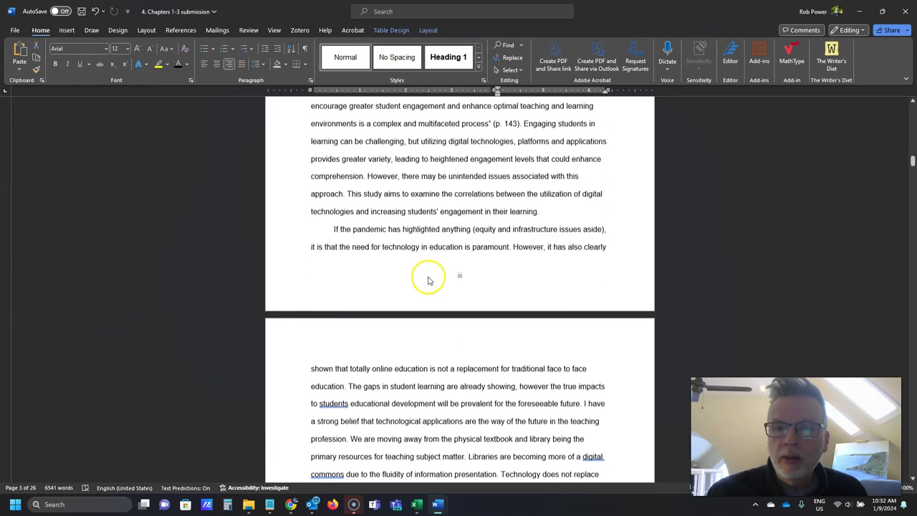
{"action": "scroll", "coordinate": [415, 240], "scroll_direction": "down", "scroll_amount": 12}
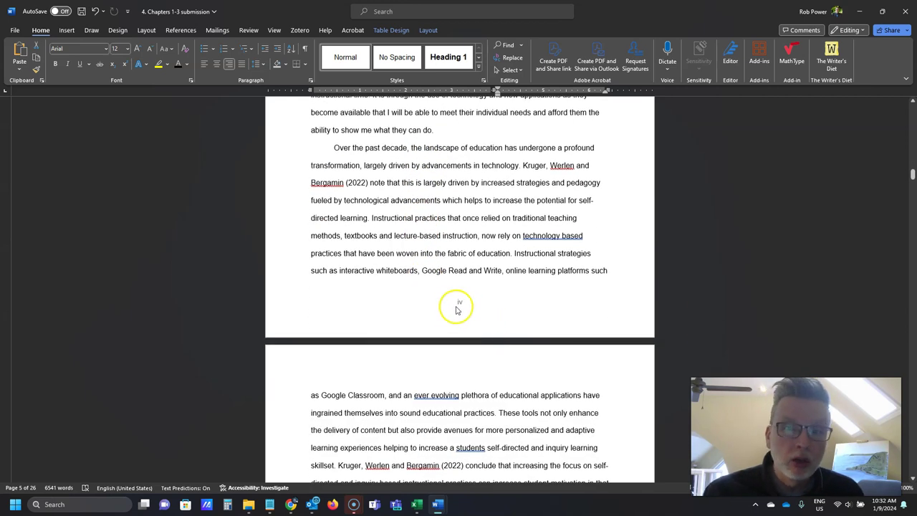
{"action": "scroll", "coordinate": [454, 312], "scroll_direction": "up", "scroll_amount": 20}
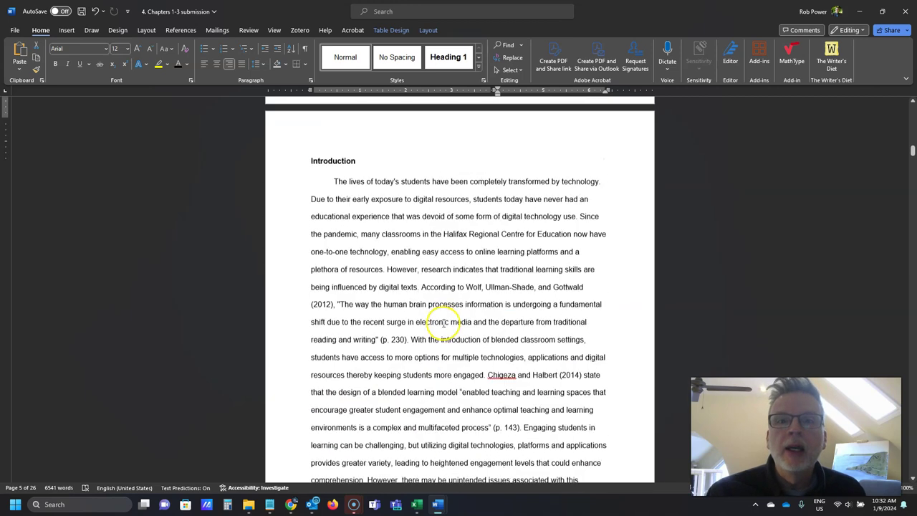
{"action": "scroll", "coordinate": [427, 327], "scroll_direction": "up", "scroll_amount": 5}
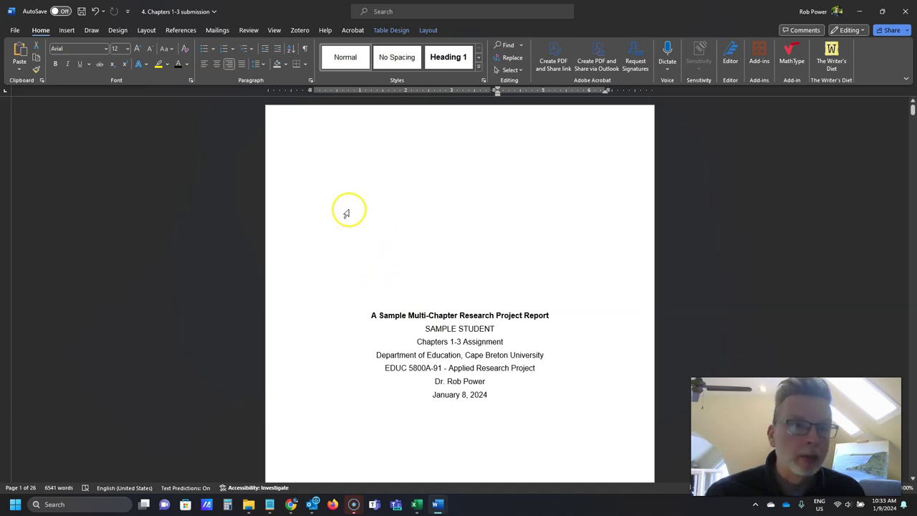
{"action": "scroll", "coordinate": [343, 250], "scroll_direction": "down", "scroll_amount": 15}
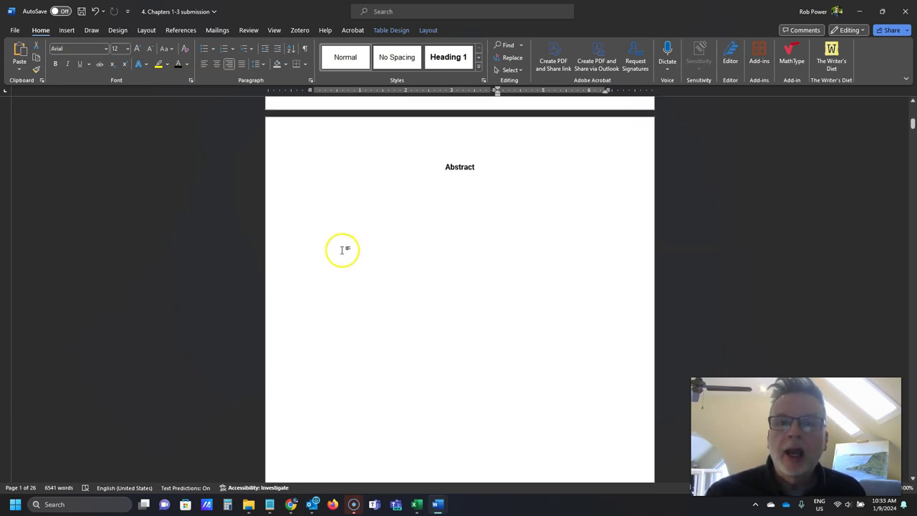
{"action": "scroll", "coordinate": [343, 257], "scroll_direction": "up", "scroll_amount": 10}
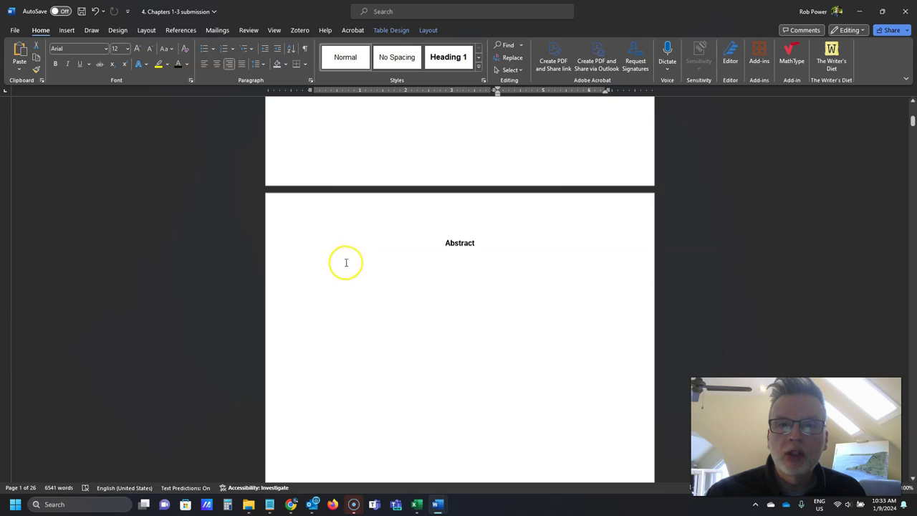
{"action": "scroll", "coordinate": [345, 264], "scroll_direction": "down", "scroll_amount": 10}
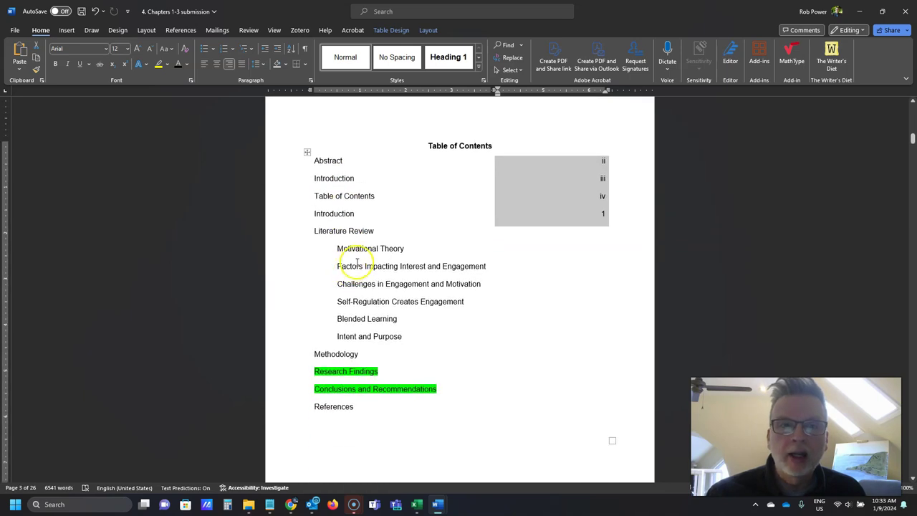
{"action": "scroll", "coordinate": [388, 236], "scroll_direction": "down", "scroll_amount": 3}
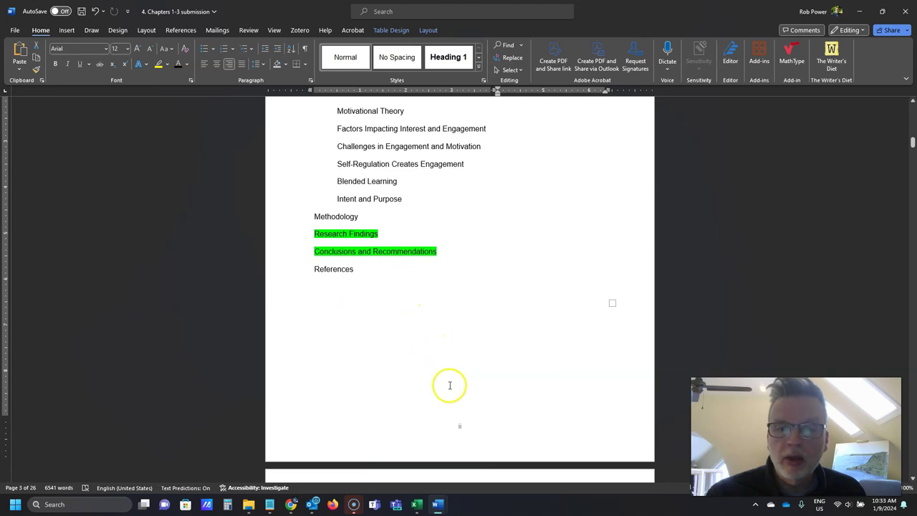
{"action": "scroll", "coordinate": [447, 384], "scroll_direction": "up", "scroll_amount": 20}
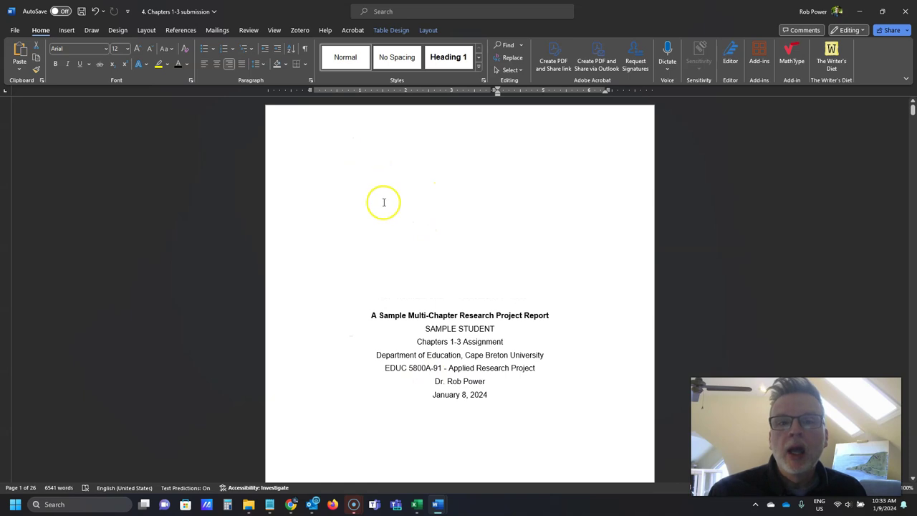
{"action": "scroll", "coordinate": [390, 229], "scroll_direction": "down", "scroll_amount": 8}
{"action": "scroll", "coordinate": [399, 245], "scroll_direction": "up", "scroll_amount": 8}
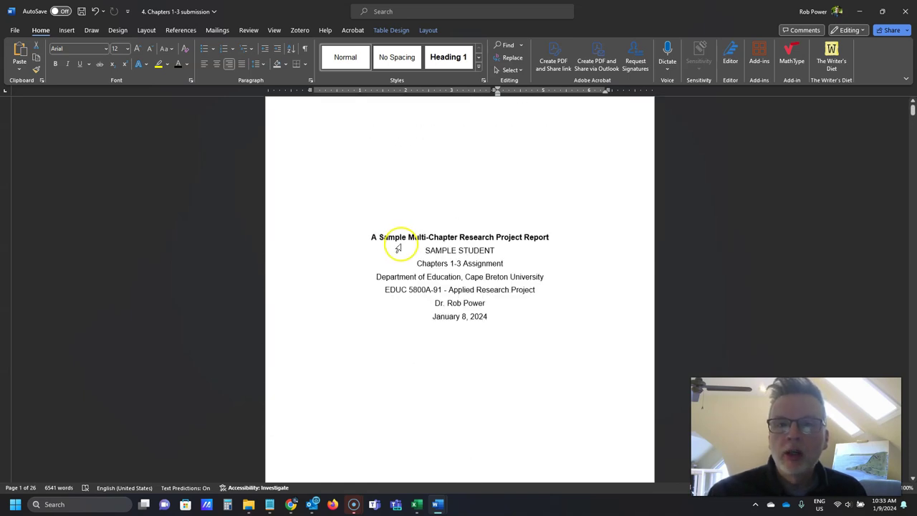
- Open the Section 2 footer on the Table of Contents page and remove its page number
{"action": "scroll", "coordinate": [523, 265], "scroll_direction": "down", "scroll_amount": 8}
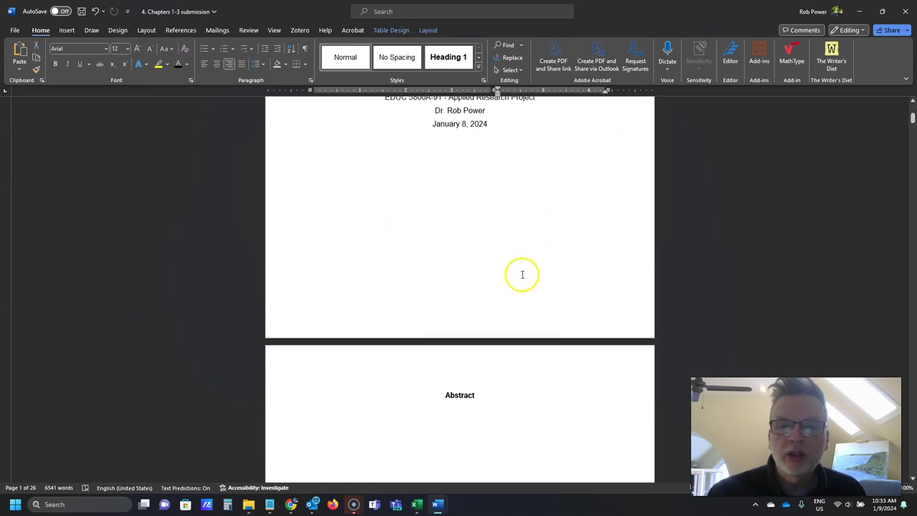
{"action": "scroll", "coordinate": [512, 282], "scroll_direction": "down", "scroll_amount": 14}
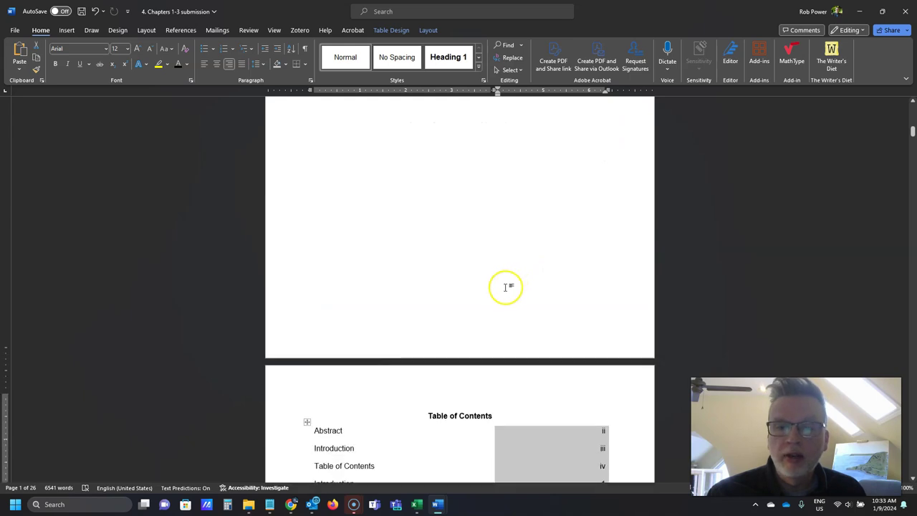
{"action": "scroll", "coordinate": [484, 313], "scroll_direction": "down", "scroll_amount": 1}
{"action": "double_click", "coordinate": [460, 265]}
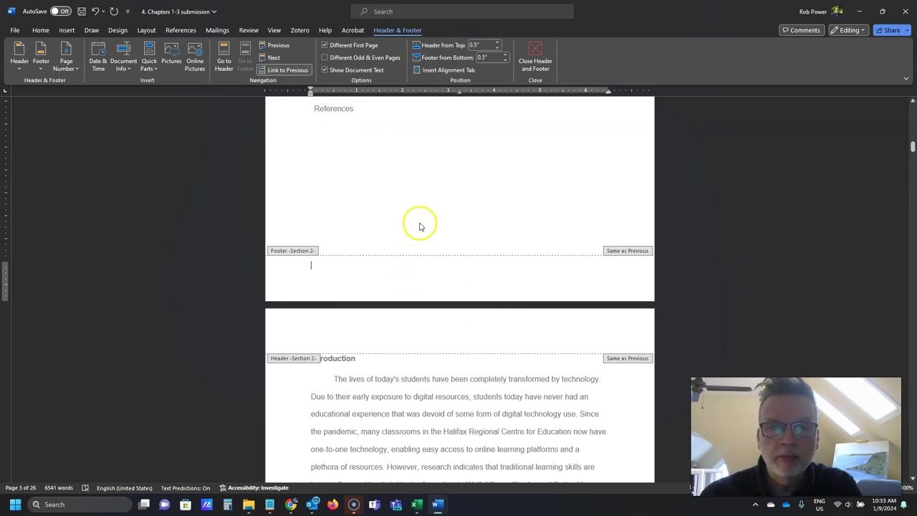
- Insert a Plain Number page number in the title page's first-page header and align it right
{"action": "double_click", "coordinate": [430, 246]}
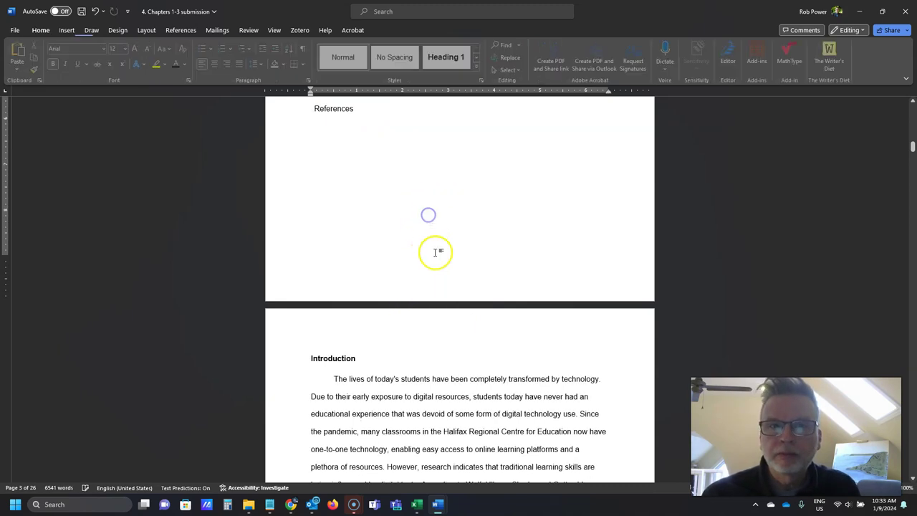
{"action": "scroll", "coordinate": [436, 252], "scroll_direction": "up", "scroll_amount": 15}
{"action": "scroll", "coordinate": [447, 301], "scroll_direction": "up", "scroll_amount": 1}
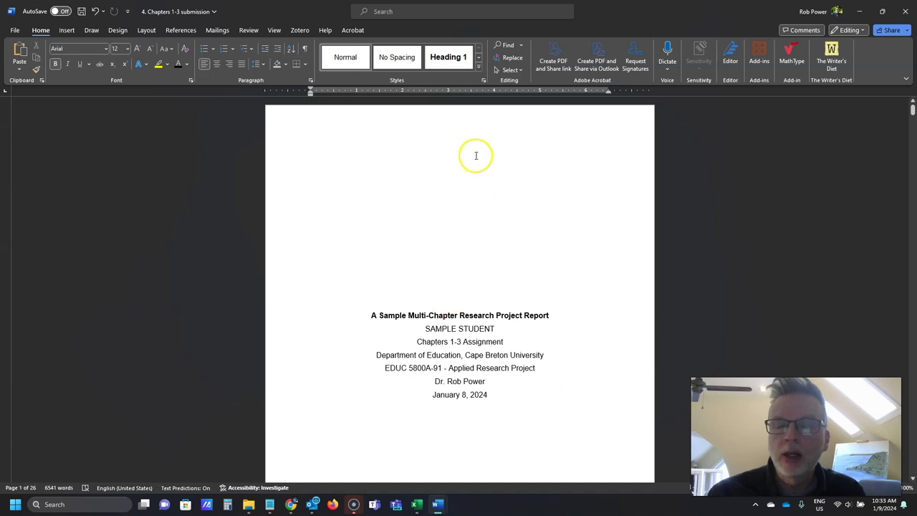
{"action": "double_click", "coordinate": [463, 127]}
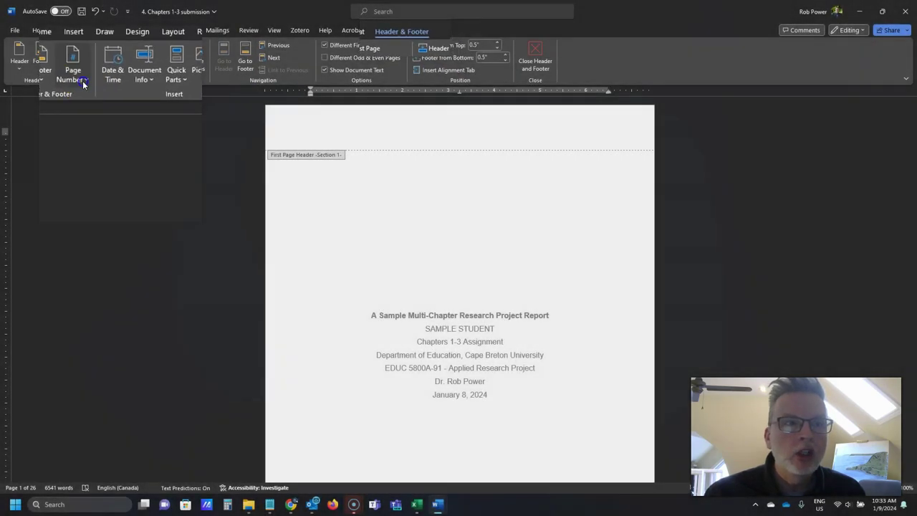
{"action": "left_click", "coordinate": [83, 83]}
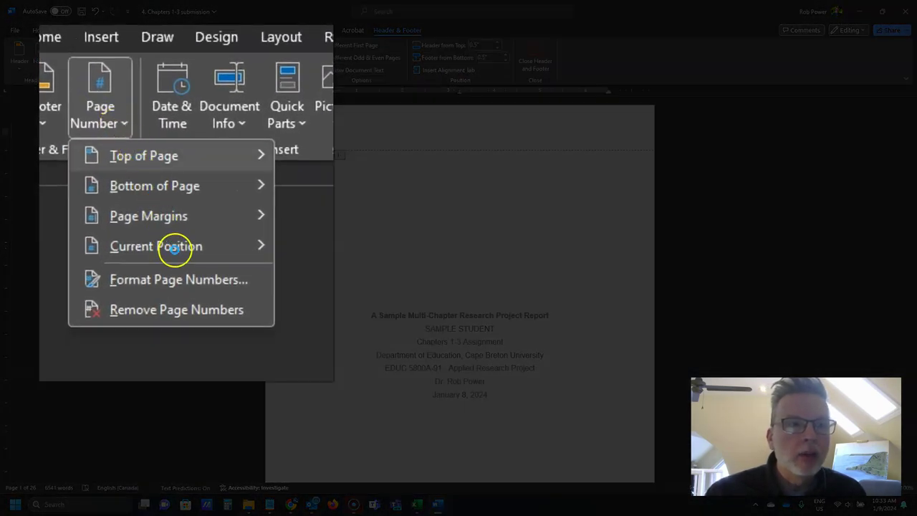
{"action": "mouse_move", "coordinate": [177, 233]}
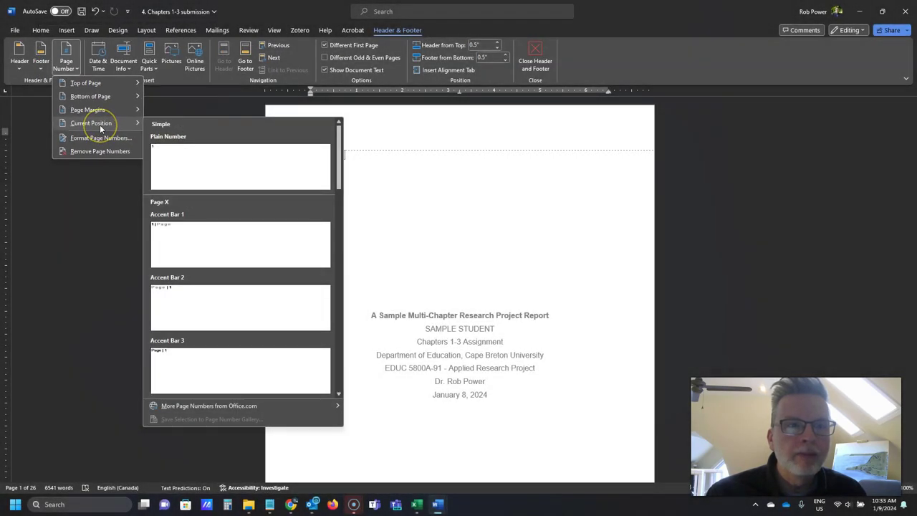
{"action": "left_click", "coordinate": [185, 165]}
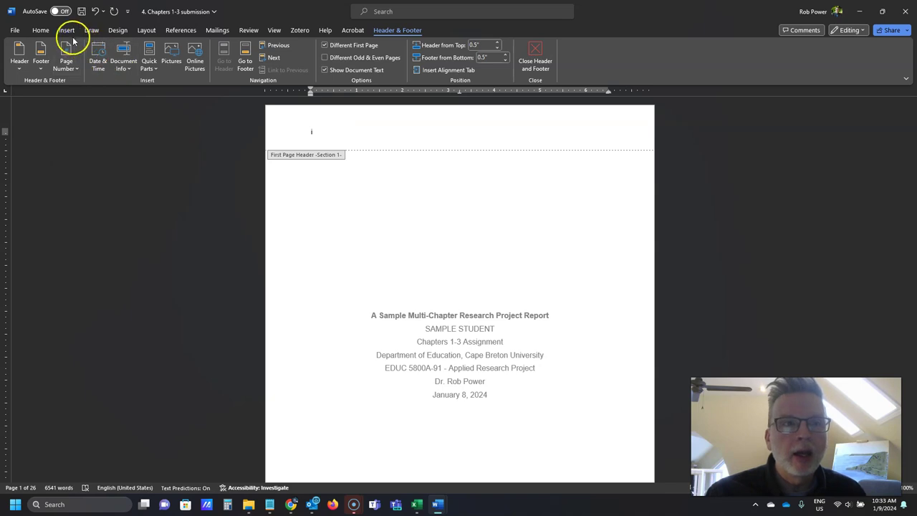
{"action": "left_click", "coordinate": [41, 30]}
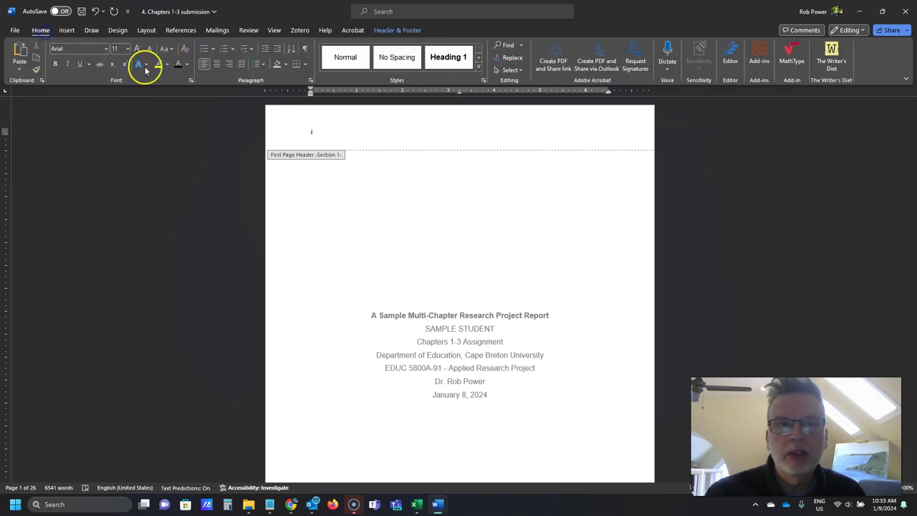
{"action": "left_click", "coordinate": [229, 64]}
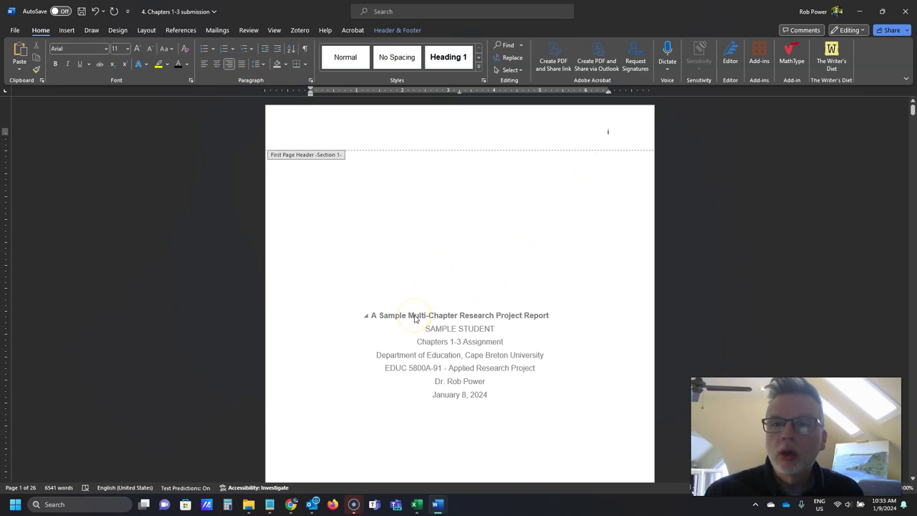
- Unlink the Section 2 first-page header on the Abstract page from the previous section
{"action": "scroll", "coordinate": [403, 299], "scroll_direction": "down", "scroll_amount": 6}
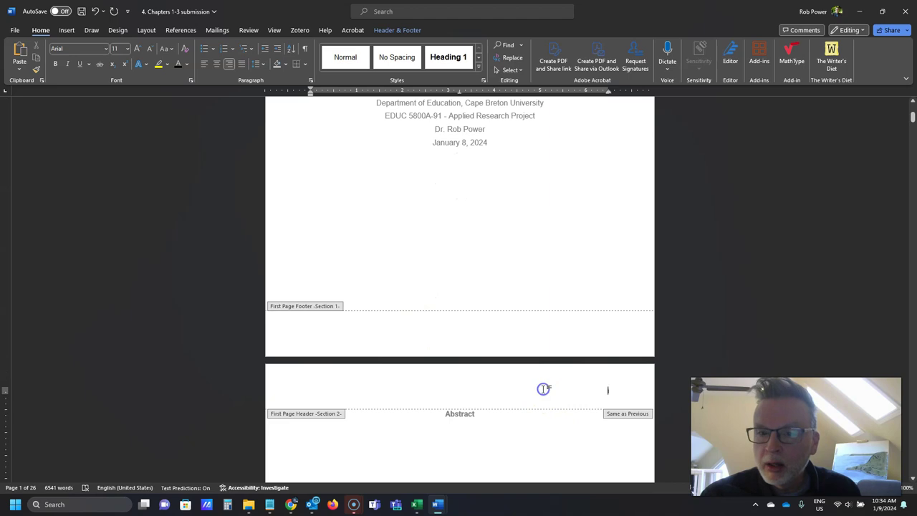
{"action": "scroll", "coordinate": [473, 358], "scroll_direction": "up", "scroll_amount": 6}
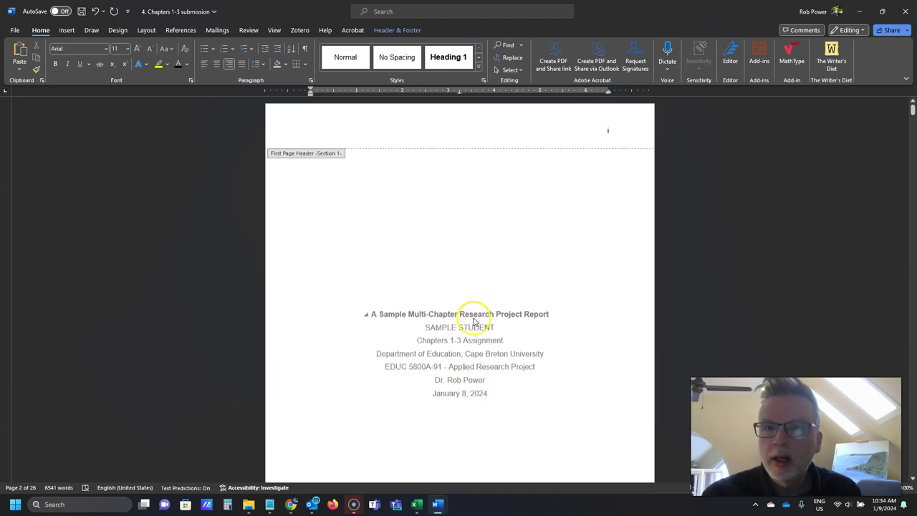
{"action": "scroll", "coordinate": [472, 296], "scroll_direction": "down", "scroll_amount": 6}
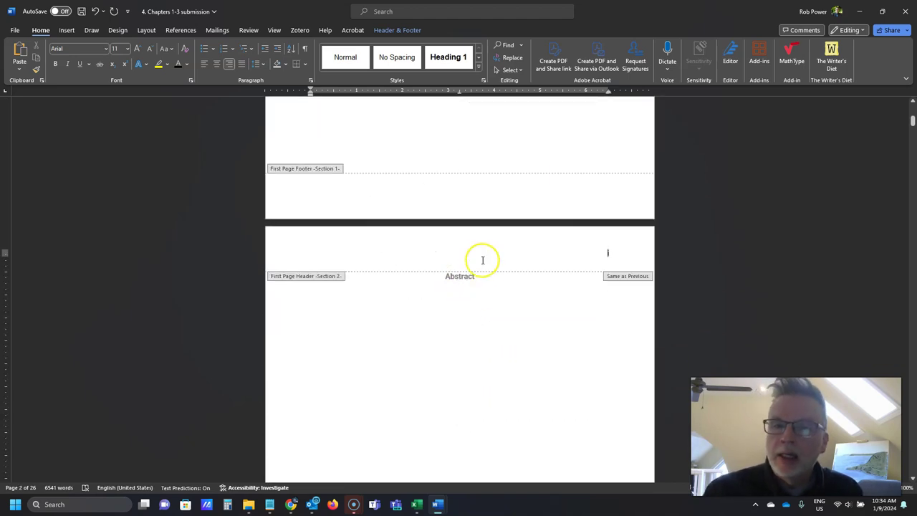
{"action": "scroll", "coordinate": [482, 271], "scroll_direction": "down", "scroll_amount": 6}
{"action": "scroll", "coordinate": [481, 280], "scroll_direction": "up", "scroll_amount": 15}
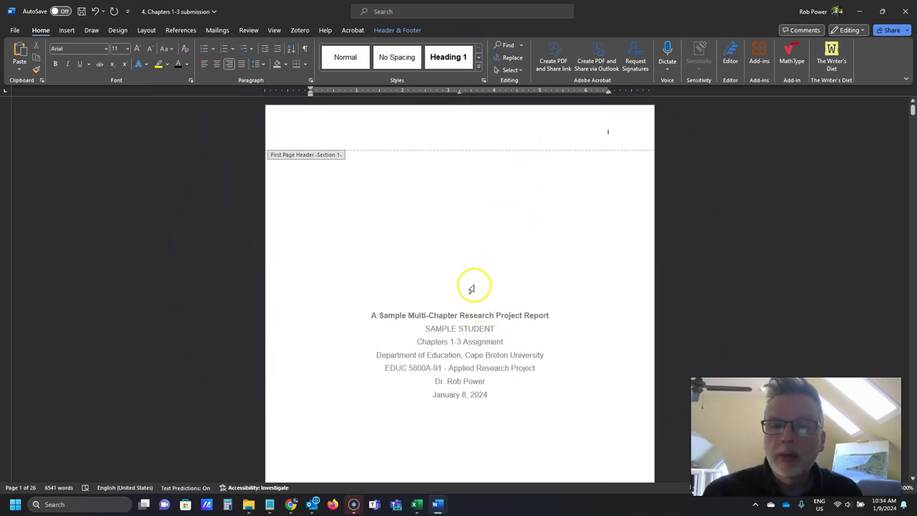
{"action": "scroll", "coordinate": [437, 322], "scroll_direction": "down", "scroll_amount": 5}
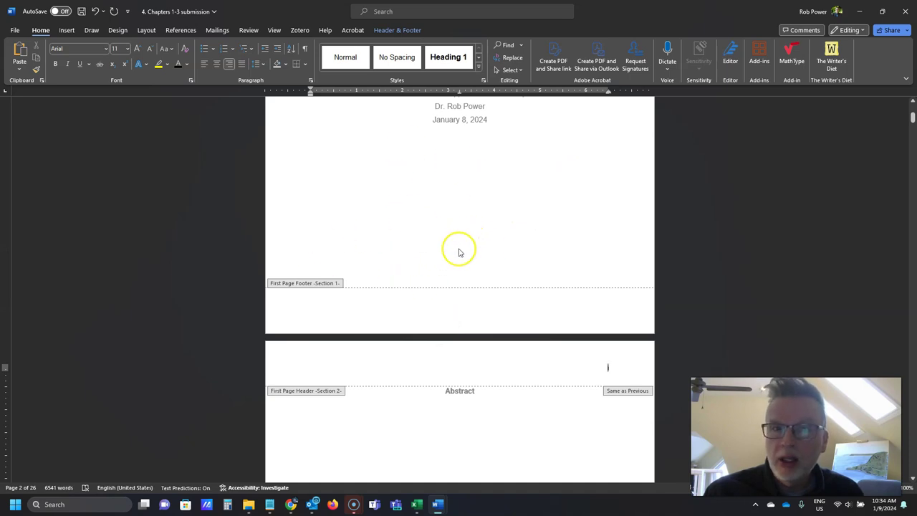
{"action": "scroll", "coordinate": [456, 257], "scroll_direction": "up", "scroll_amount": 1}
{"action": "scroll", "coordinate": [454, 259], "scroll_direction": "down", "scroll_amount": 2}
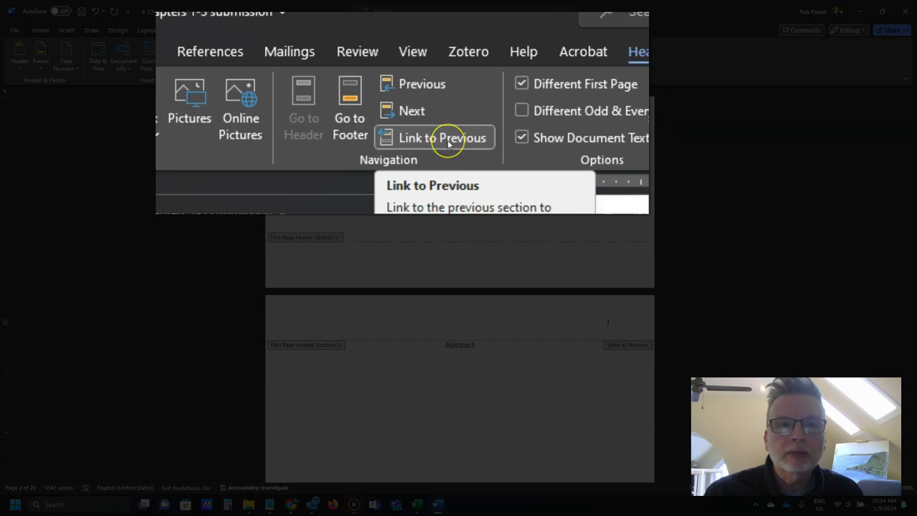
{"action": "left_click", "coordinate": [449, 142]}
- Delete the page number from the title page's Section 1 header
{"action": "scroll", "coordinate": [406, 225], "scroll_direction": "up", "scroll_amount": 6}
{"action": "left_click", "coordinate": [594, 129]}
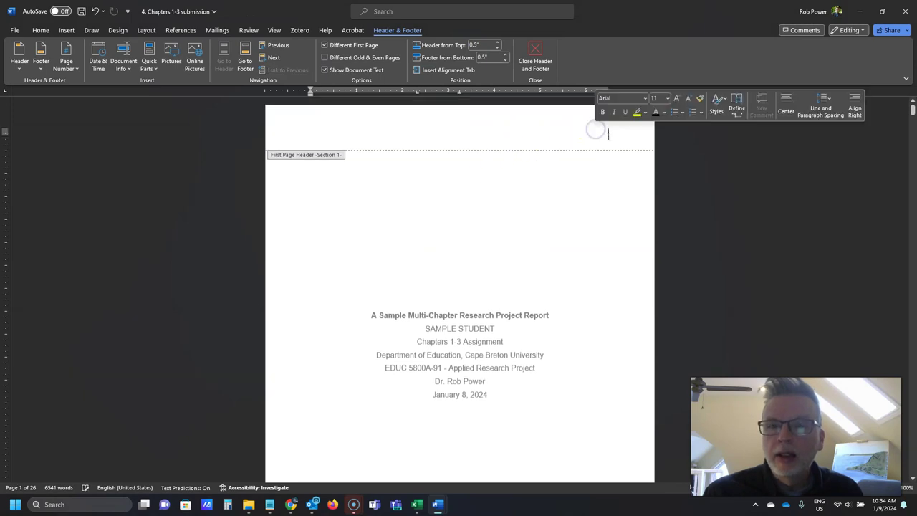
{"action": "left_click", "coordinate": [597, 132]}
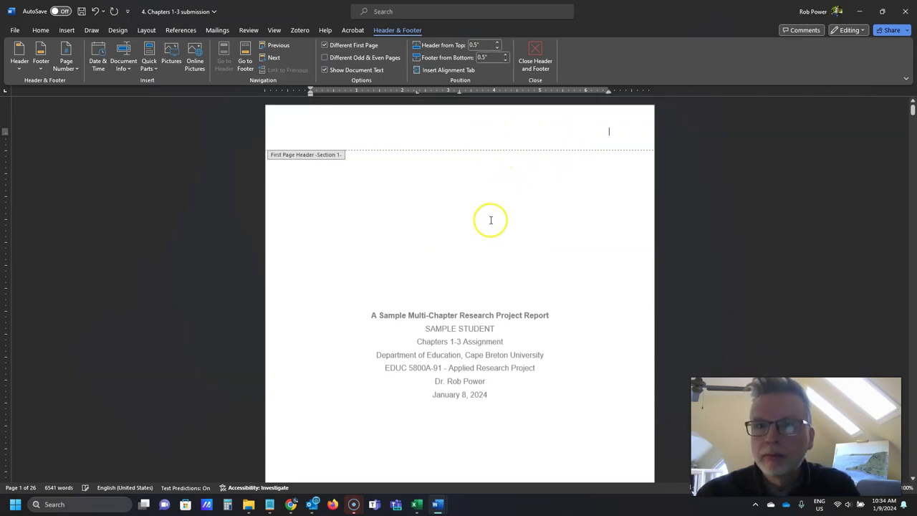
- Format the Abstract page's header page number so that Section 2 numbering starts at ii
{"action": "scroll", "coordinate": [491, 220], "scroll_direction": "down", "scroll_amount": 5}
{"action": "left_click", "coordinate": [607, 326]}
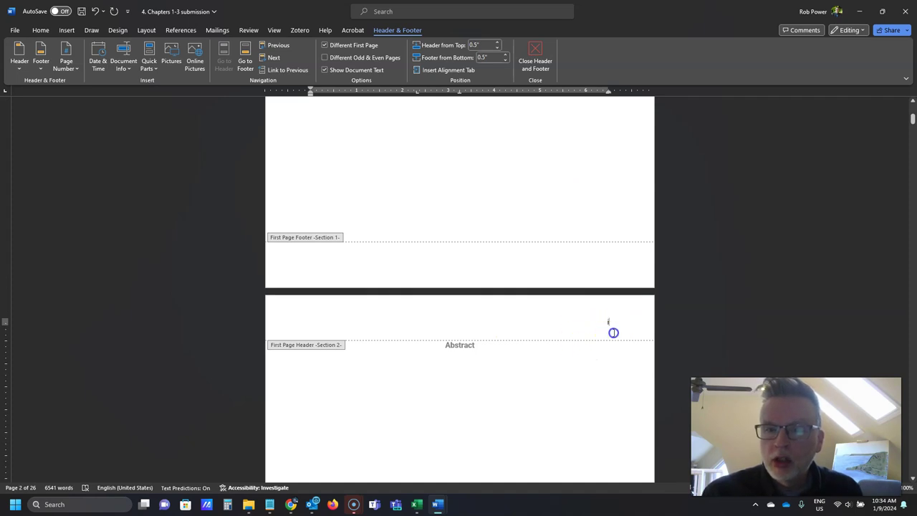
{"action": "left_click", "coordinate": [605, 336]}
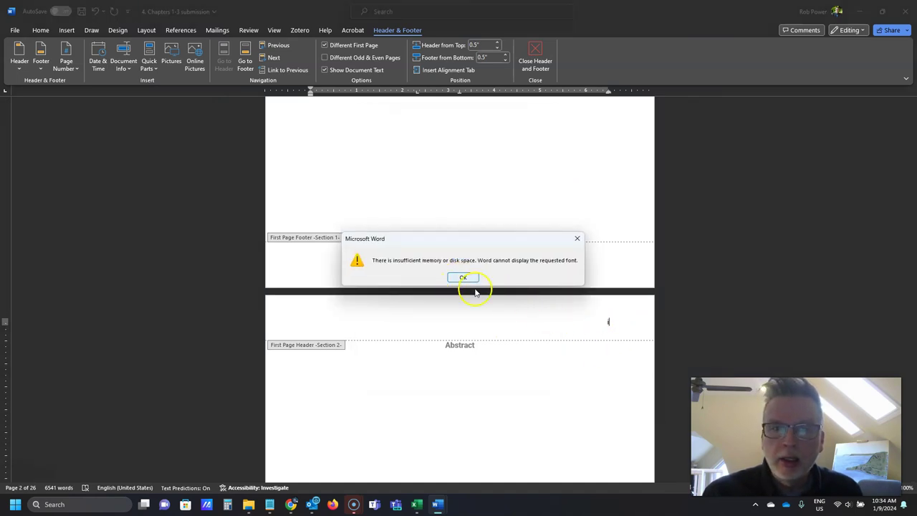
{"action": "left_click", "coordinate": [576, 240]}
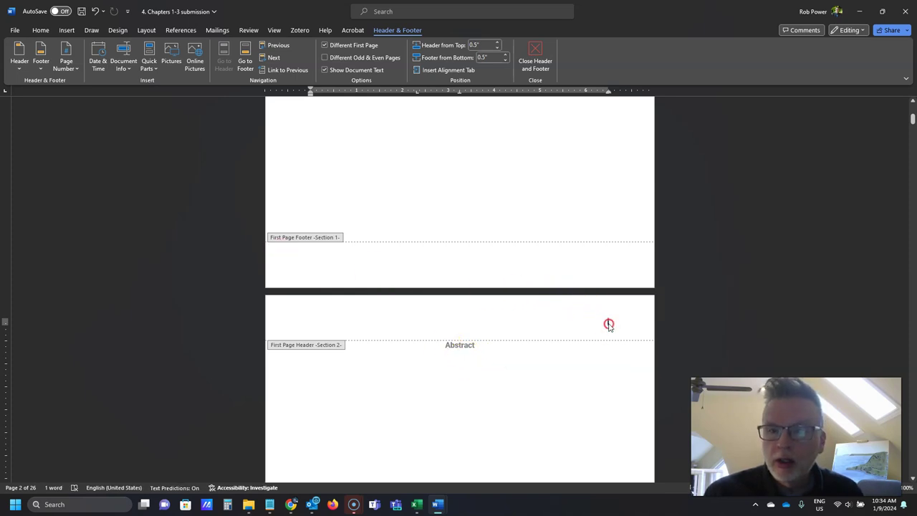
{"action": "right_click", "coordinate": [609, 324]}
{"action": "left_click", "coordinate": [652, 430]}
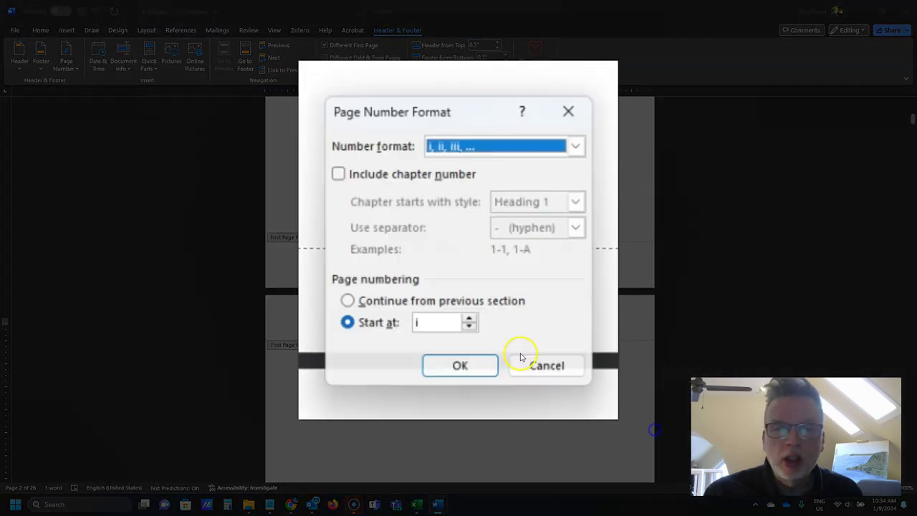
{"action": "left_click", "coordinate": [473, 333]}
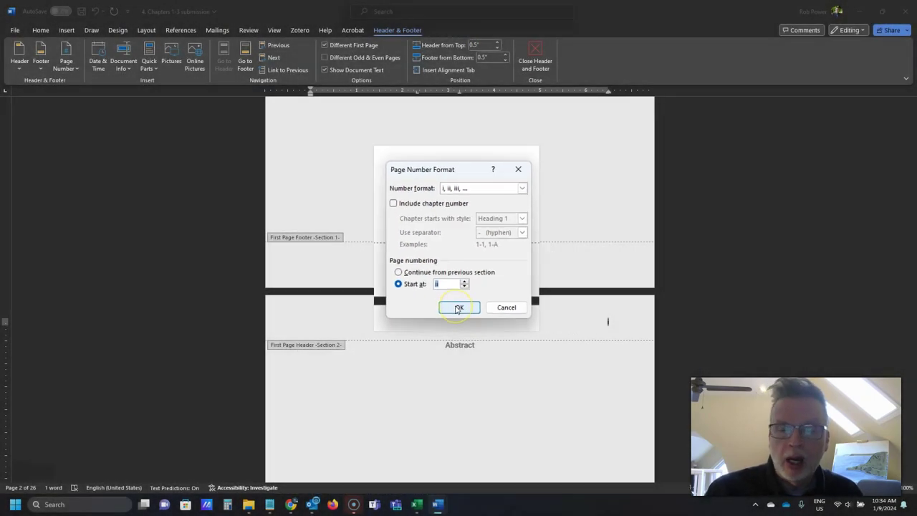
{"action": "left_click", "coordinate": [465, 385]}
{"action": "double_click", "coordinate": [480, 290]}
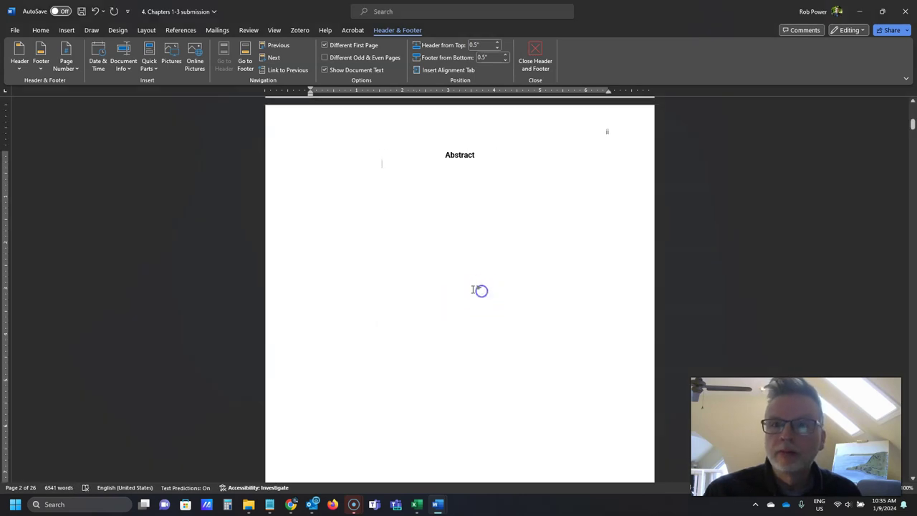
- Delete the page break between the Table of Contents and the Introduction heading, showing formatting marks only while removing it
{"action": "scroll", "coordinate": [379, 352], "scroll_direction": "down", "scroll_amount": 10}
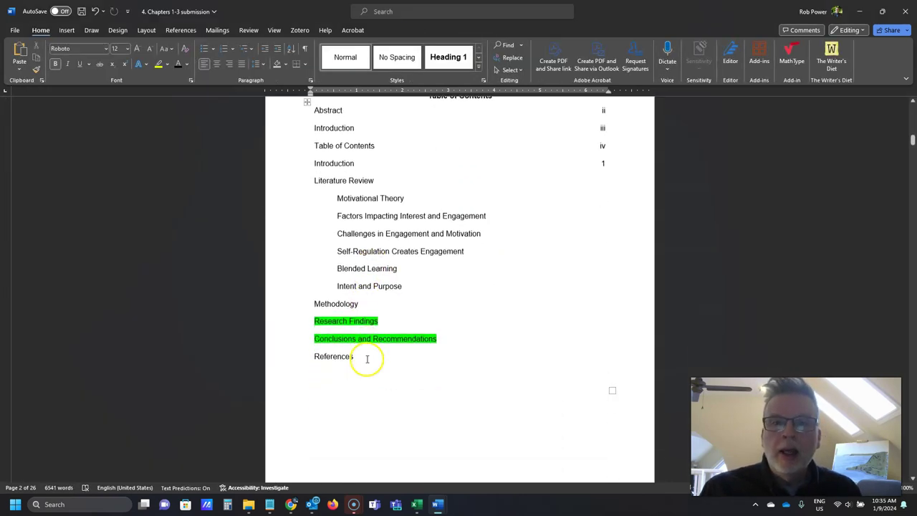
{"action": "scroll", "coordinate": [365, 359], "scroll_direction": "up", "scroll_amount": 1}
{"action": "scroll", "coordinate": [333, 310], "scroll_direction": "down", "scroll_amount": 2}
{"action": "scroll", "coordinate": [329, 305], "scroll_direction": "up", "scroll_amount": 1}
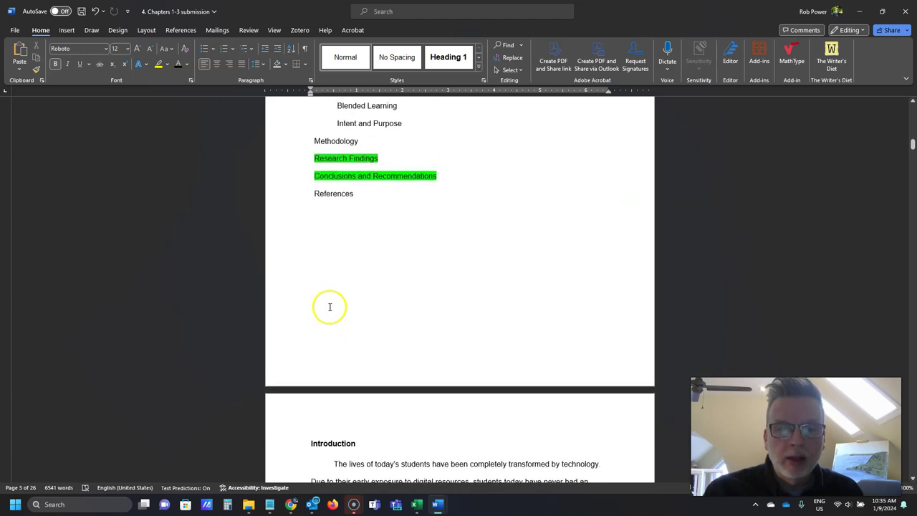
{"action": "left_click", "coordinate": [315, 213]}
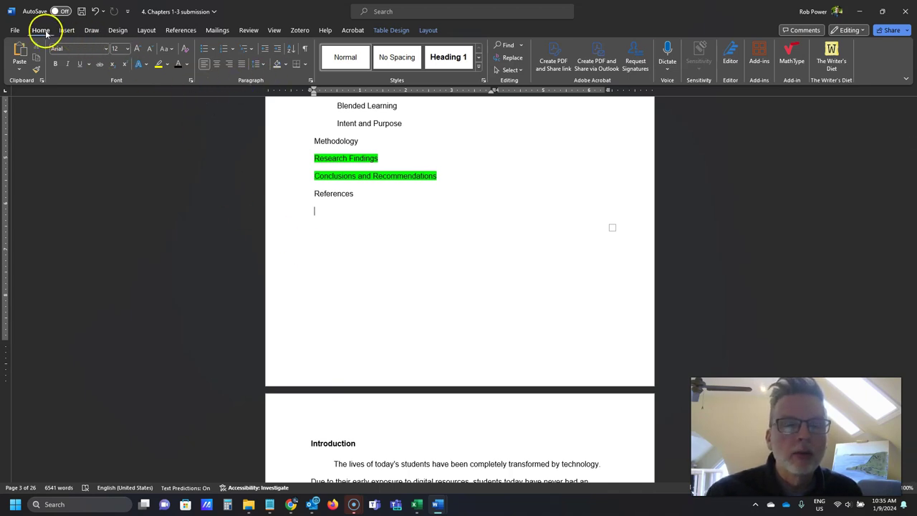
{"action": "left_click", "coordinate": [305, 49]}
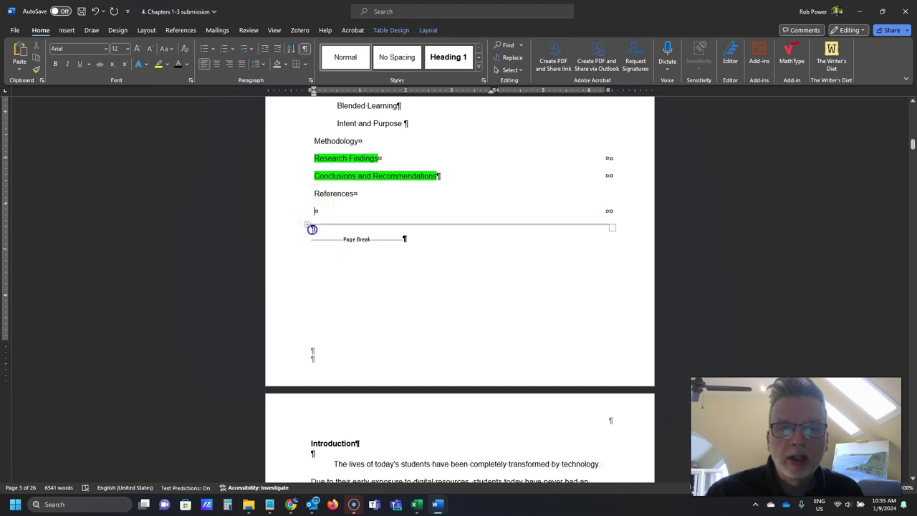
{"action": "left_click_drag", "start_coordinate": [312, 228], "coordinate": [371, 292]}
{"action": "key", "text": "Delete"}
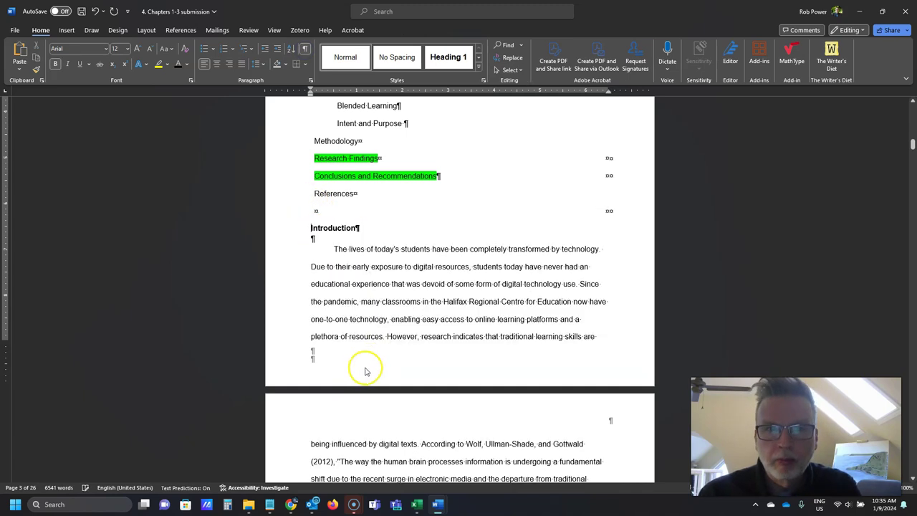
{"action": "left_click", "coordinate": [305, 48]}
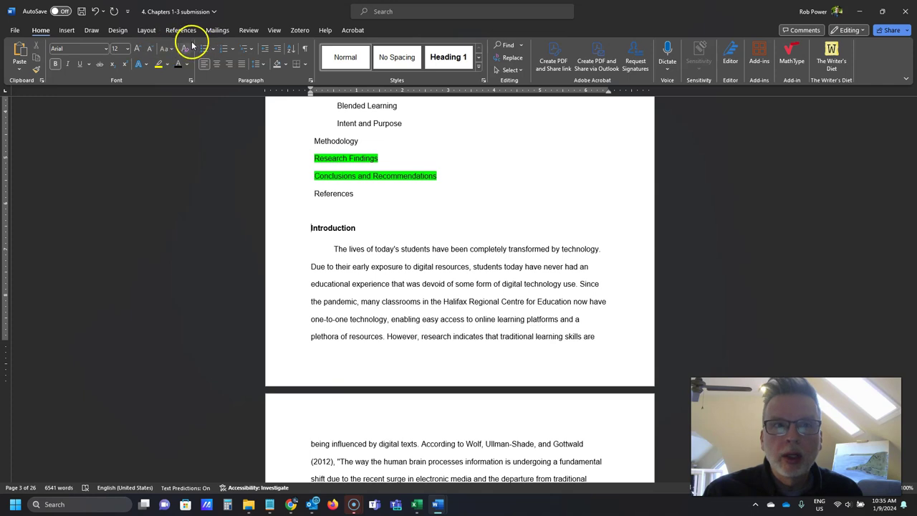
- Insert a Next Page section break directly before the Introduction heading
{"action": "left_click", "coordinate": [144, 32]}
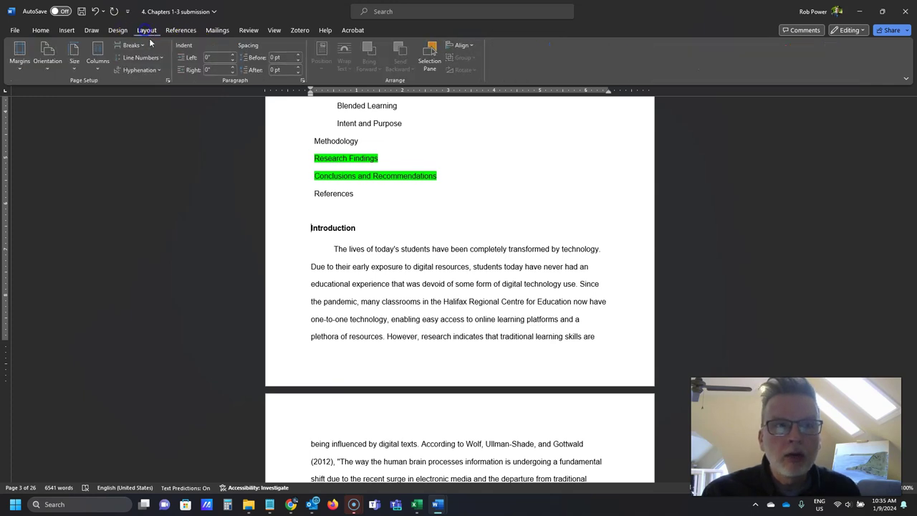
{"action": "left_click", "coordinate": [135, 45]}
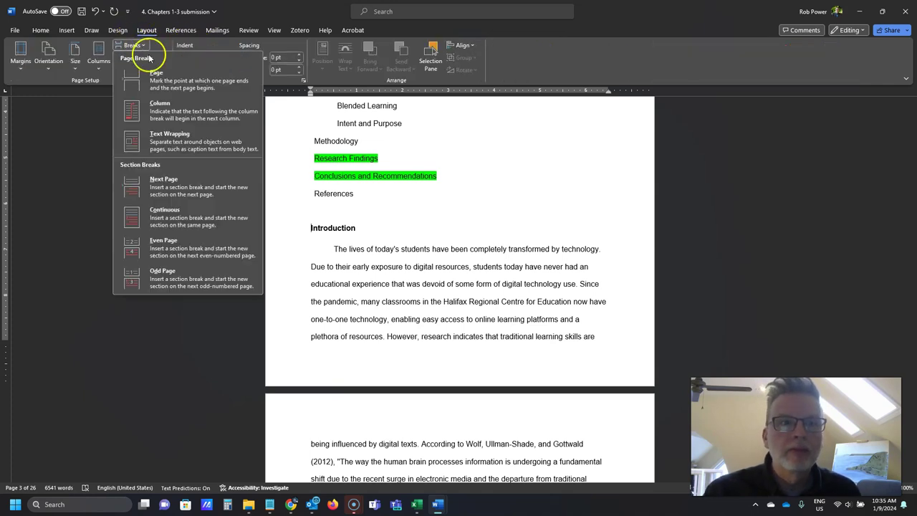
{"action": "left_click", "coordinate": [178, 180]}
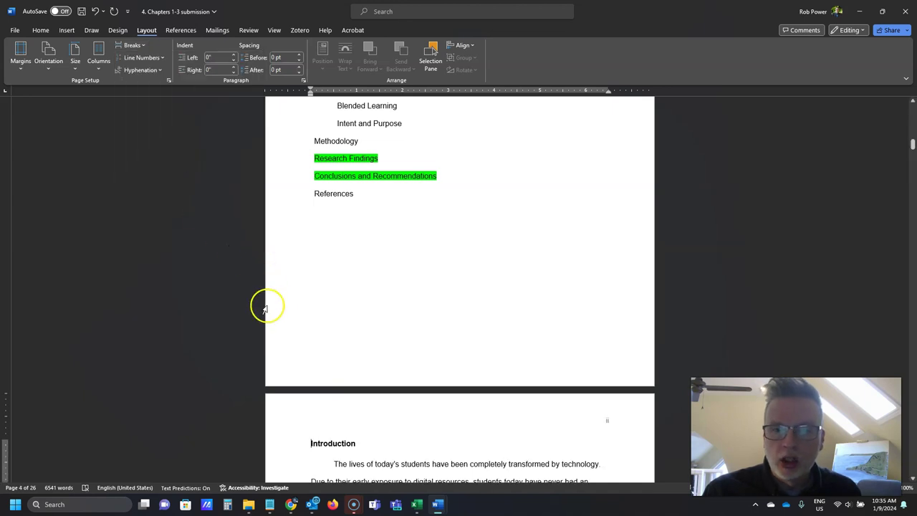
- Unlink the Section 3 first-page header on the Introduction page from the previous section
{"action": "scroll", "coordinate": [264, 309], "scroll_direction": "down", "scroll_amount": 3}
{"action": "scroll", "coordinate": [494, 322], "scroll_direction": "up", "scroll_amount": 8}
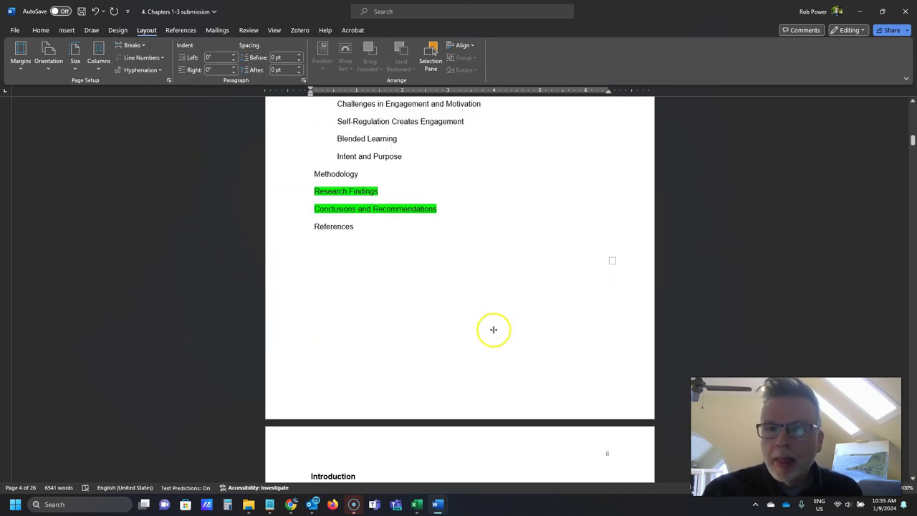
{"action": "scroll", "coordinate": [491, 332], "scroll_direction": "up", "scroll_amount": 3}
{"action": "scroll", "coordinate": [492, 330], "scroll_direction": "down", "scroll_amount": 8}
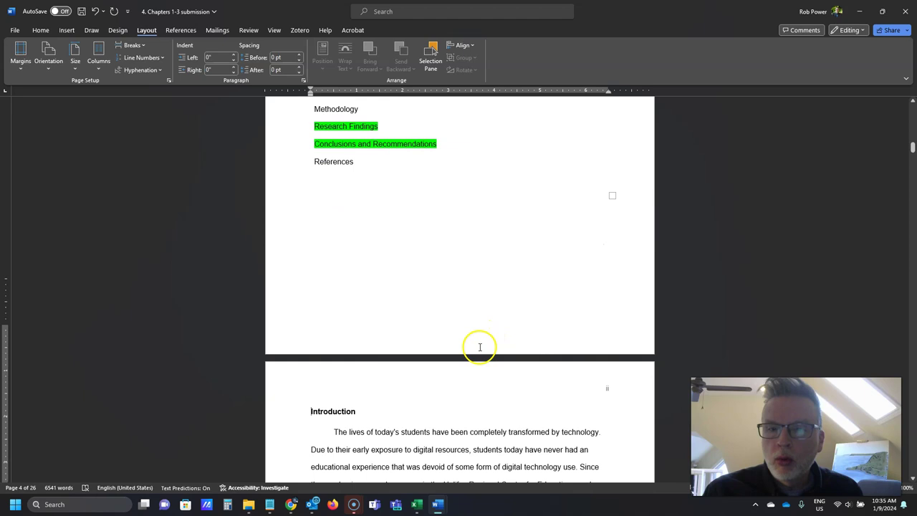
{"action": "double_click", "coordinate": [596, 282]}
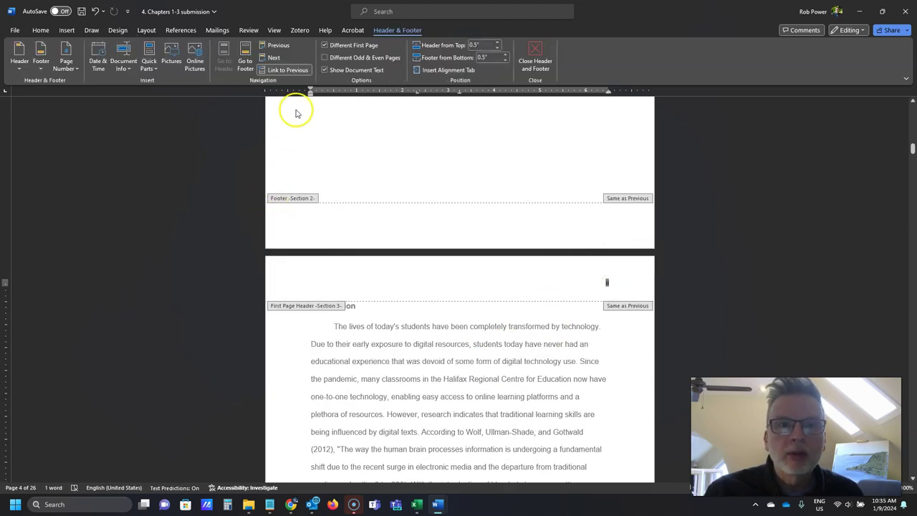
{"action": "left_click", "coordinate": [286, 70]}
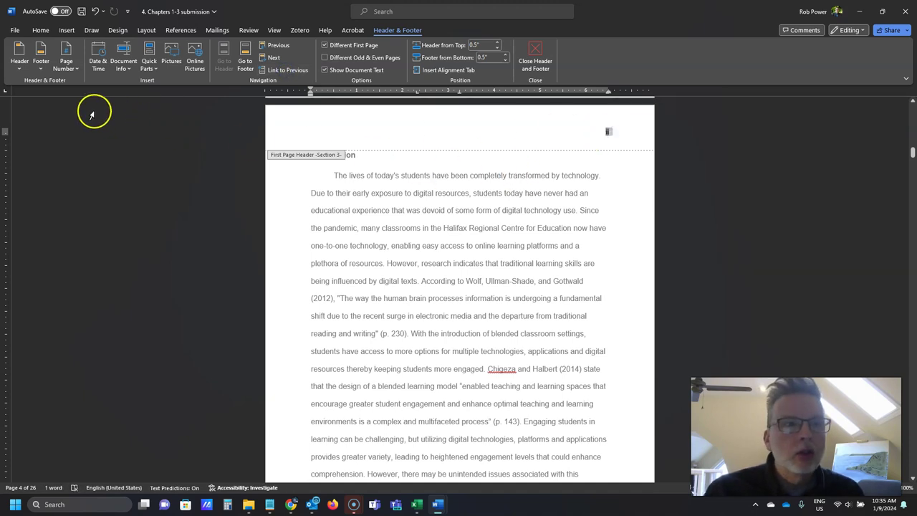
- Format the Introduction page's header page number as 1, 2, 3 with Section 3 starting at 1, and return to the body text
{"action": "left_click", "coordinate": [75, 65]}
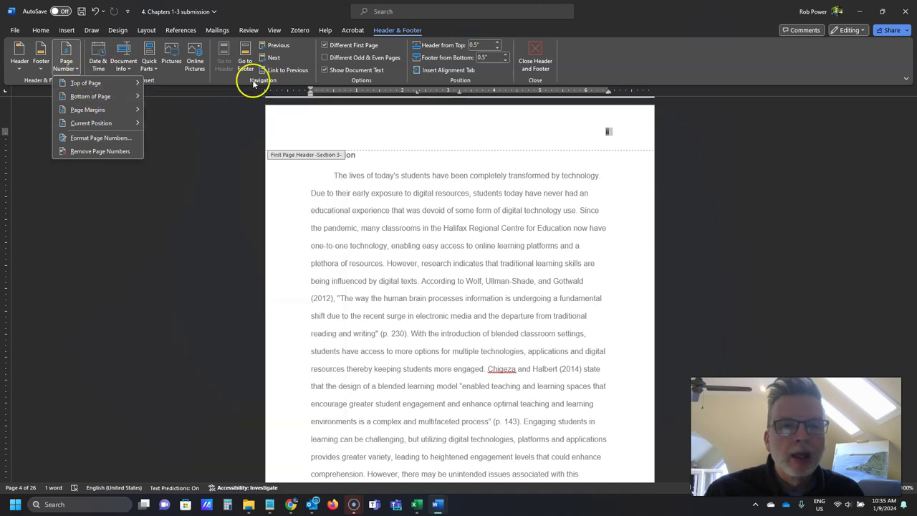
{"action": "left_click", "coordinate": [607, 130]}
{"action": "right_click", "coordinate": [606, 130]}
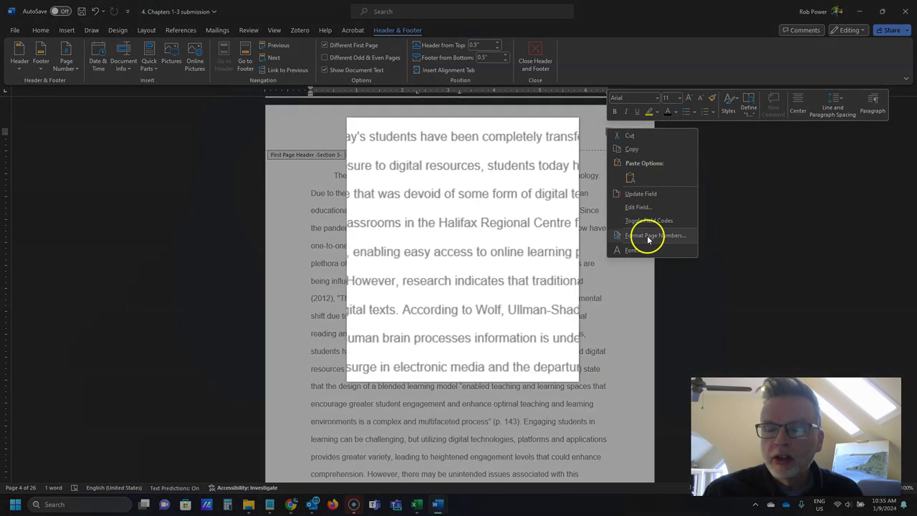
{"action": "left_click", "coordinate": [649, 238]}
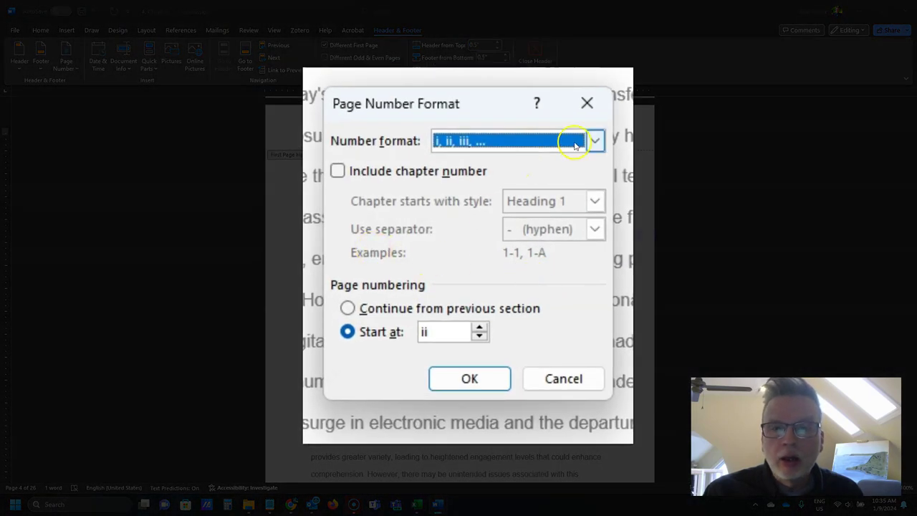
{"action": "left_click", "coordinate": [594, 140]}
{"action": "left_click", "coordinate": [543, 152]}
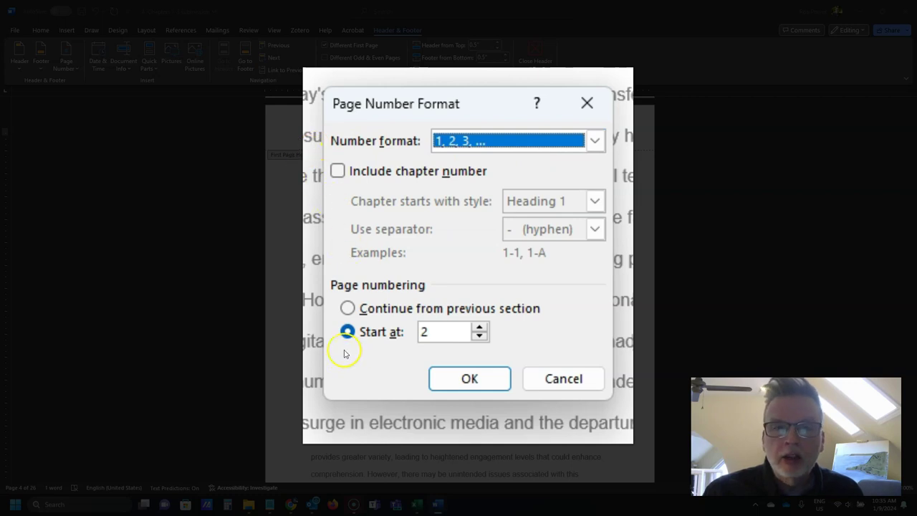
{"action": "left_click", "coordinate": [479, 336]}
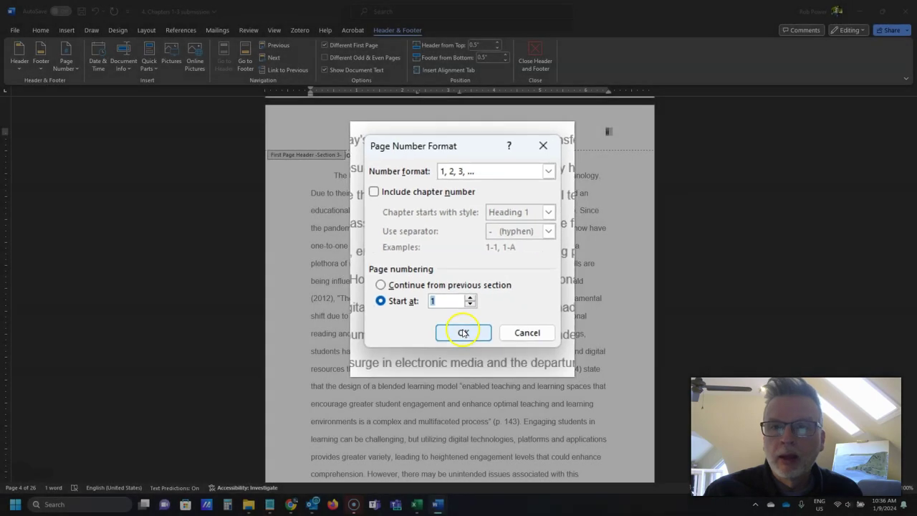
{"action": "left_click", "coordinate": [462, 324]}
{"action": "double_click", "coordinate": [438, 248]}
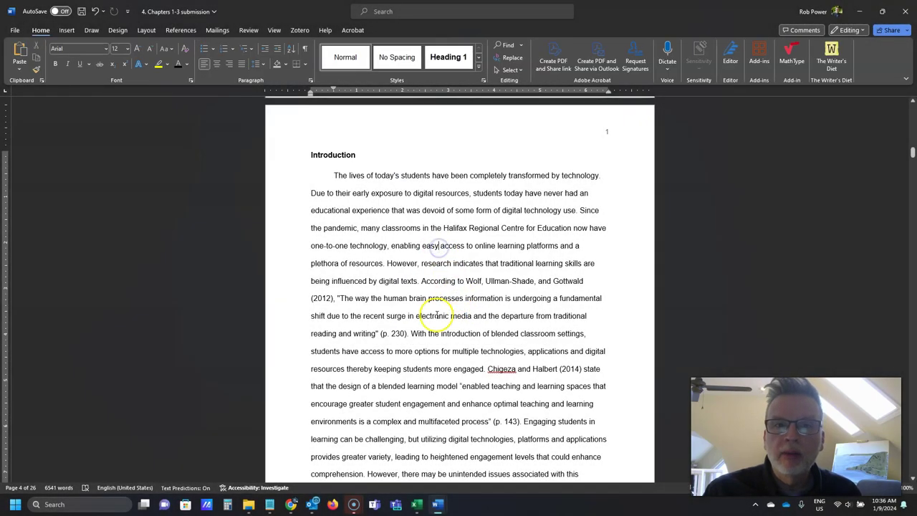
- Clear all entries from the manually built table under the Table of Contents heading
{"action": "scroll", "coordinate": [435, 311], "scroll_direction": "up", "scroll_amount": 3}
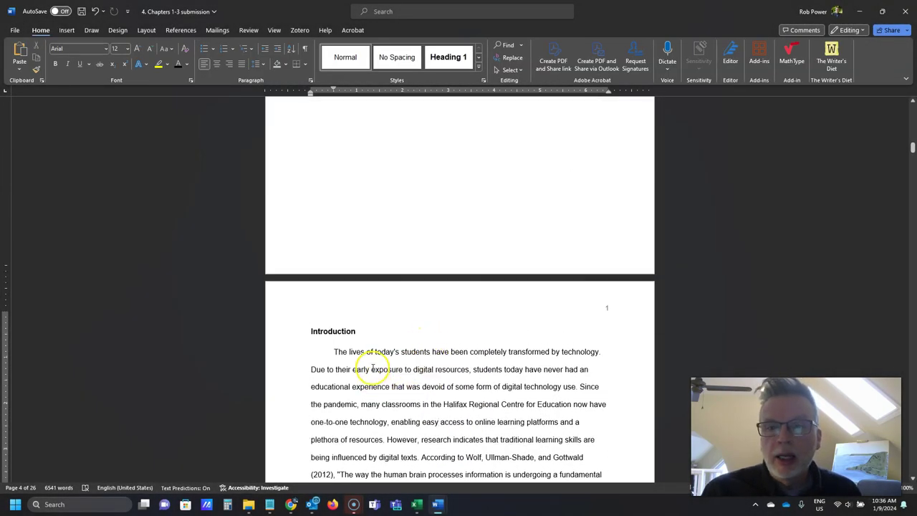
{"action": "scroll", "coordinate": [372, 372], "scroll_direction": "down", "scroll_amount": 5}
{"action": "scroll", "coordinate": [367, 376], "scroll_direction": "up", "scroll_amount": 3}
{"action": "scroll", "coordinate": [364, 371], "scroll_direction": "up", "scroll_amount": 12}
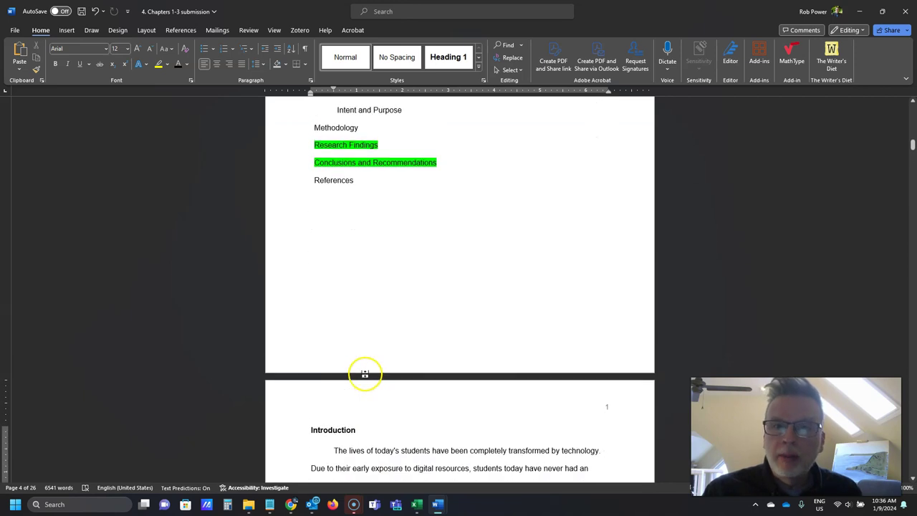
{"action": "scroll", "coordinate": [361, 378], "scroll_direction": "up", "scroll_amount": 15}
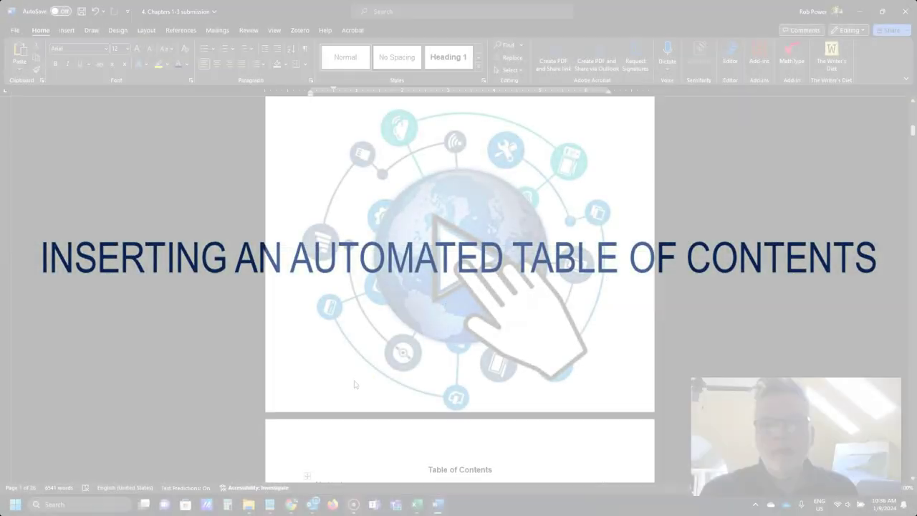
{"action": "scroll", "coordinate": [332, 386], "scroll_direction": "down", "scroll_amount": 6}
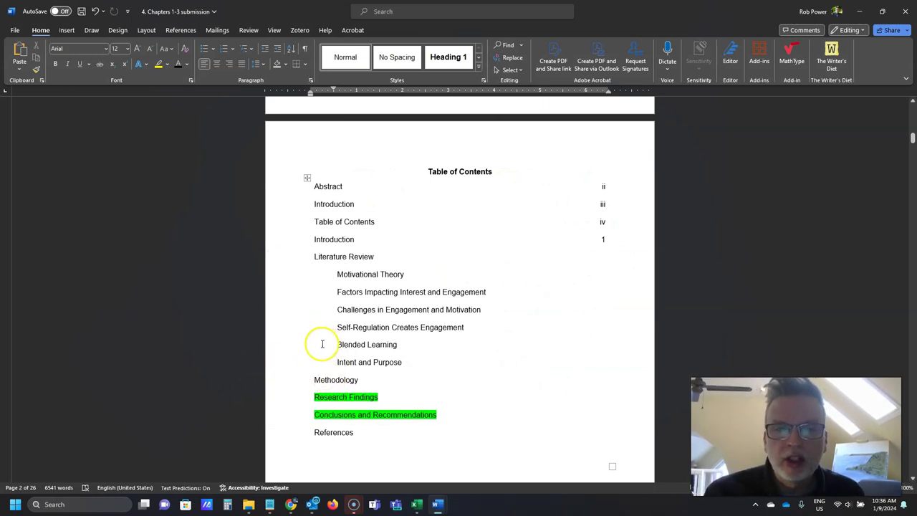
{"action": "scroll", "coordinate": [315, 337], "scroll_direction": "down", "scroll_amount": 2}
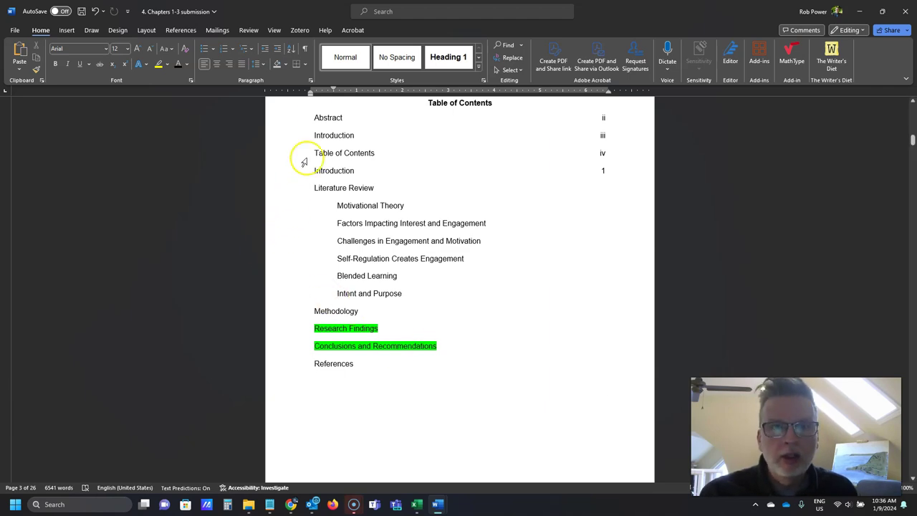
{"action": "left_click", "coordinate": [307, 120]}
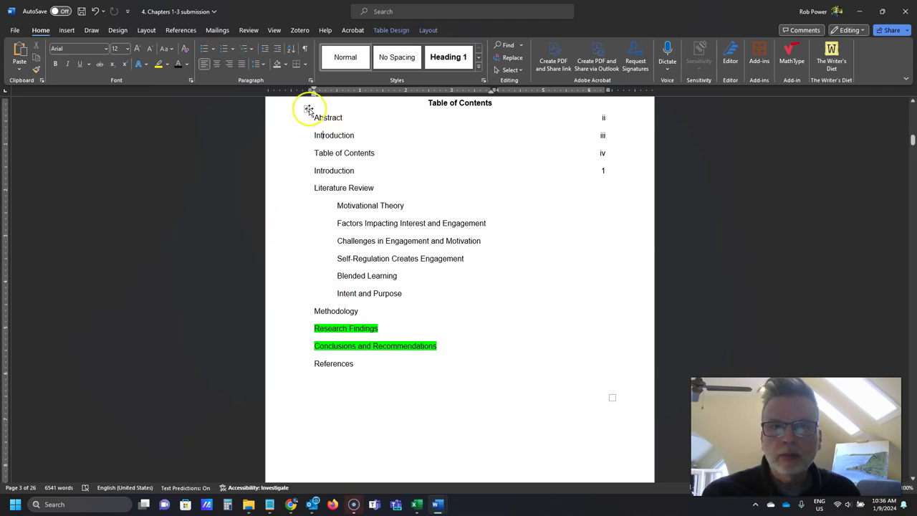
{"action": "left_click", "coordinate": [308, 109]}
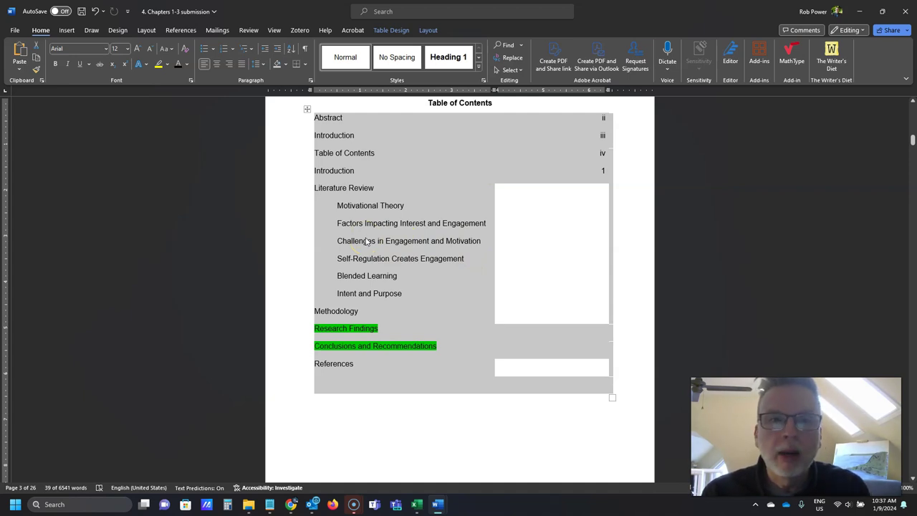
{"action": "key", "text": "Delete"}
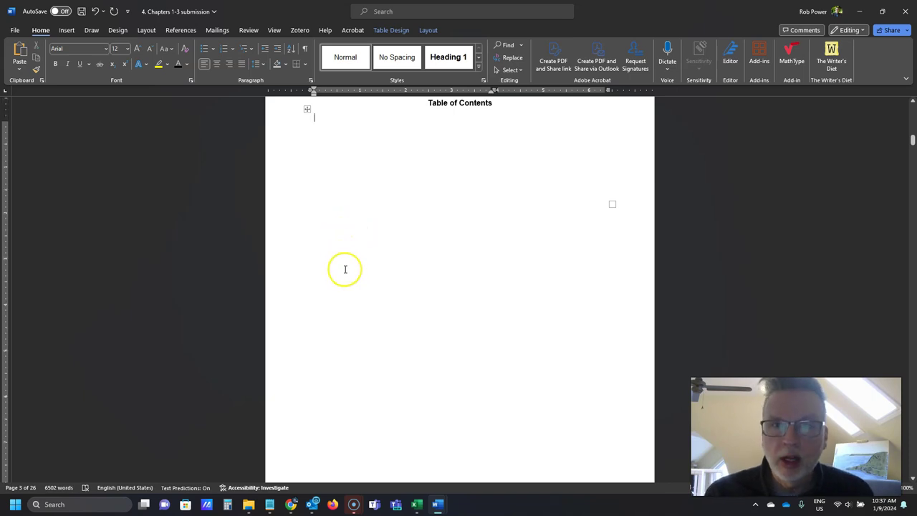
- Delete the emptied table beneath the Table of Contents heading
{"action": "scroll", "coordinate": [345, 270], "scroll_direction": "up", "scroll_amount": 2}
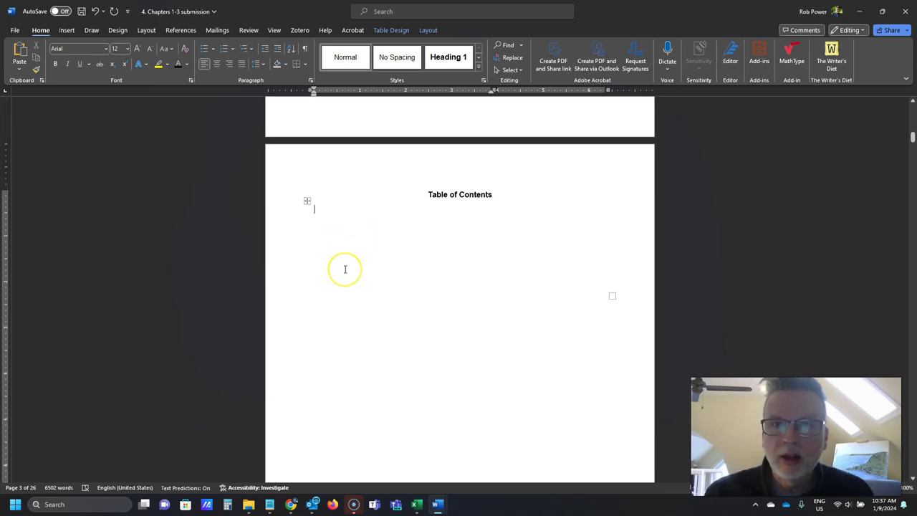
{"action": "left_click", "coordinate": [306, 203]}
{"action": "right_click", "coordinate": [307, 203]}
{"action": "left_click", "coordinate": [337, 240]}
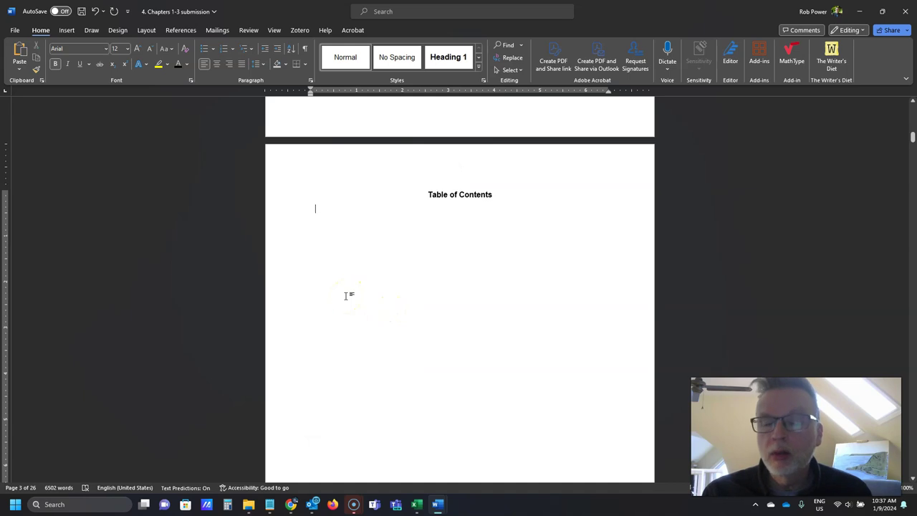
- Apply the Heading 1 style to the Introduction heading on the first page of Section 3
{"action": "scroll", "coordinate": [342, 293], "scroll_direction": "down", "scroll_amount": 3}
{"action": "scroll", "coordinate": [326, 294], "scroll_direction": "up", "scroll_amount": 2}
{"action": "scroll", "coordinate": [321, 295], "scroll_direction": "down", "scroll_amount": 8}
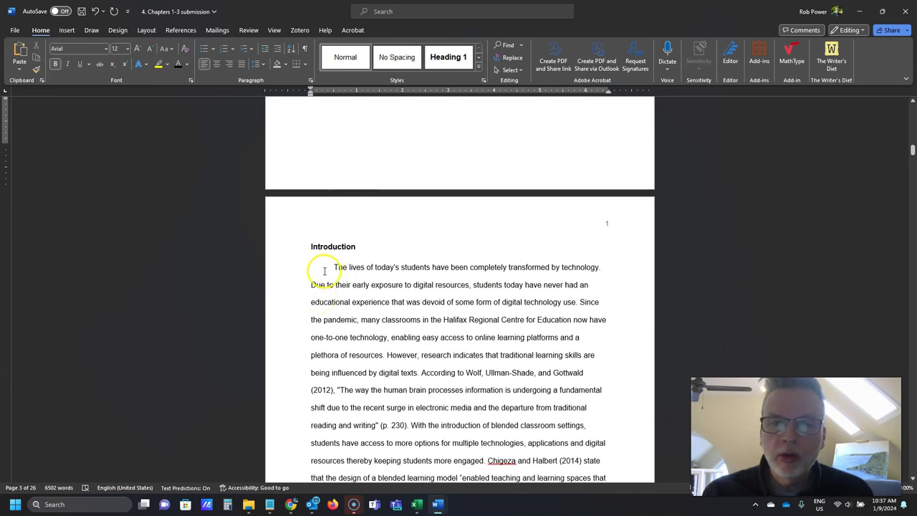
{"action": "scroll", "coordinate": [319, 266], "scroll_direction": "down", "scroll_amount": 1}
{"action": "left_click", "coordinate": [278, 202]}
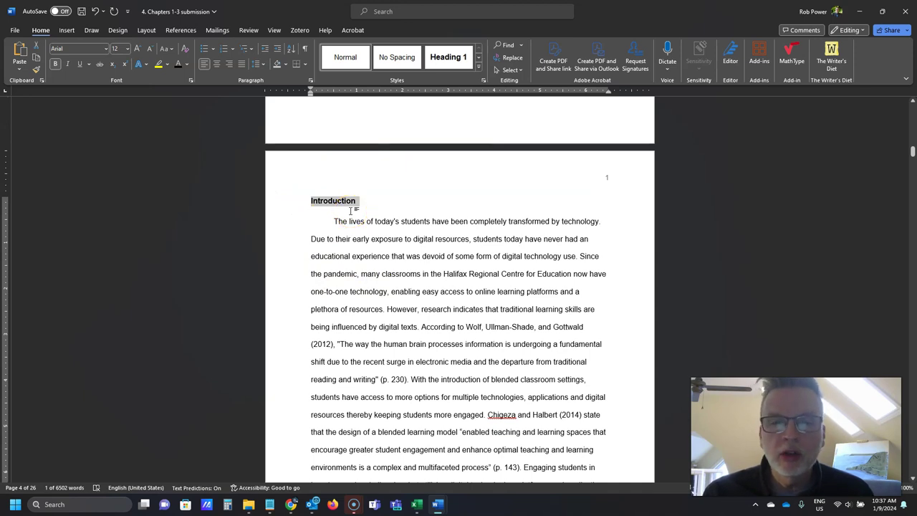
{"action": "left_click", "coordinate": [448, 57]}
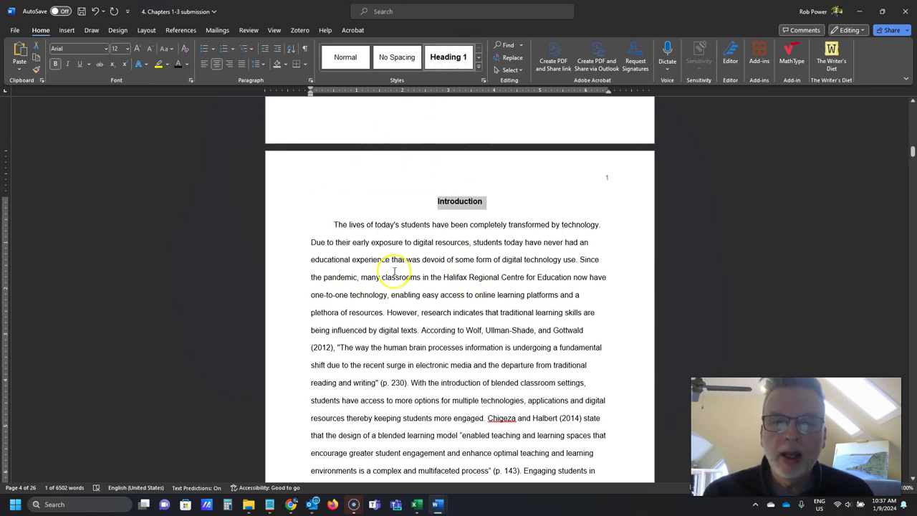
- Apply the Heading 1 style to the Literature Review heading
{"action": "scroll", "coordinate": [394, 270], "scroll_direction": "down", "scroll_amount": 20}
{"action": "scroll", "coordinate": [350, 280], "scroll_direction": "down", "scroll_amount": 18}
{"action": "scroll", "coordinate": [337, 283], "scroll_direction": "down", "scroll_amount": 18}
{"action": "scroll", "coordinate": [325, 291], "scroll_direction": "down", "scroll_amount": 3}
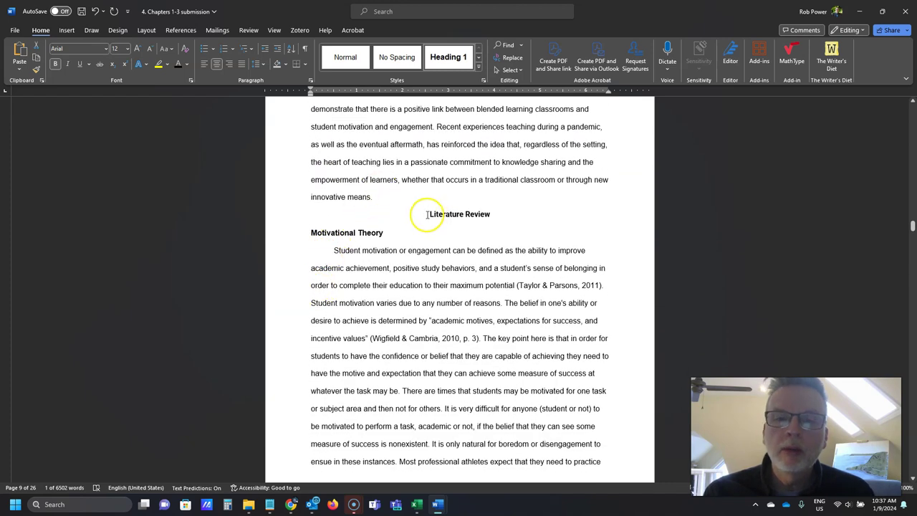
{"action": "left_click_drag", "start_coordinate": [428, 214], "coordinate": [497, 213]}
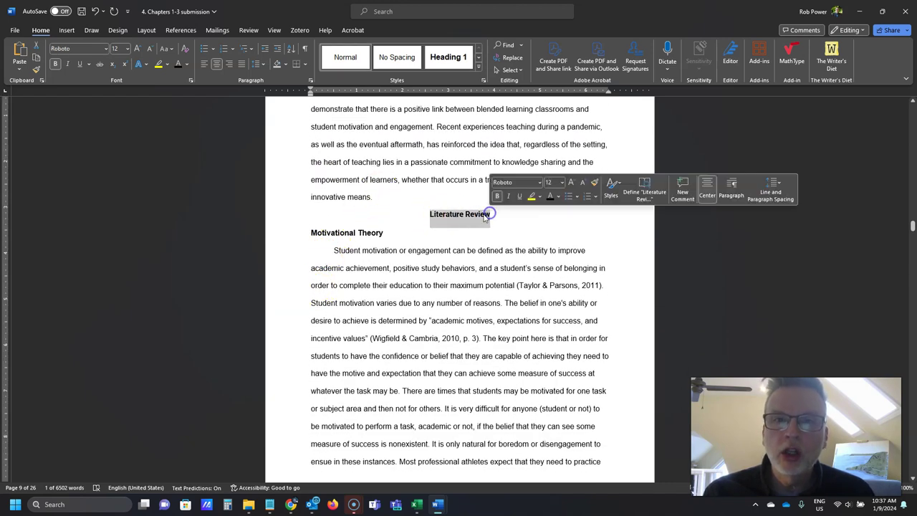
{"action": "left_click", "coordinate": [446, 59]}
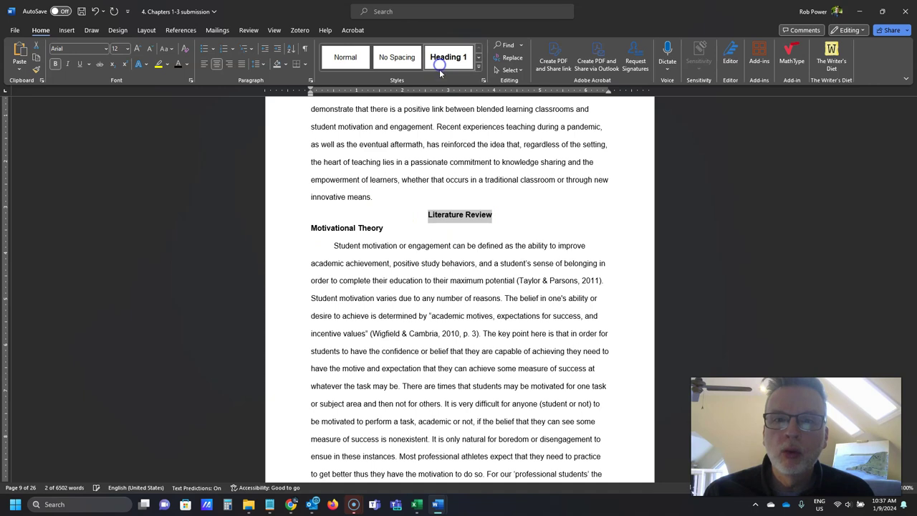
- Update the Heading 2 style to match the formatting of the Motivational Theory subheading
{"action": "left_click", "coordinate": [325, 227]}
{"action": "left_click", "coordinate": [284, 229]}
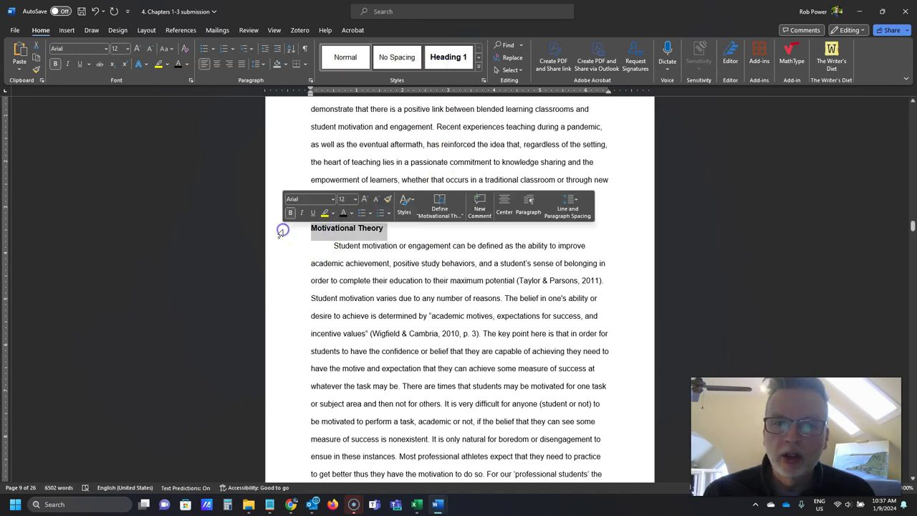
{"action": "left_click", "coordinate": [477, 66]}
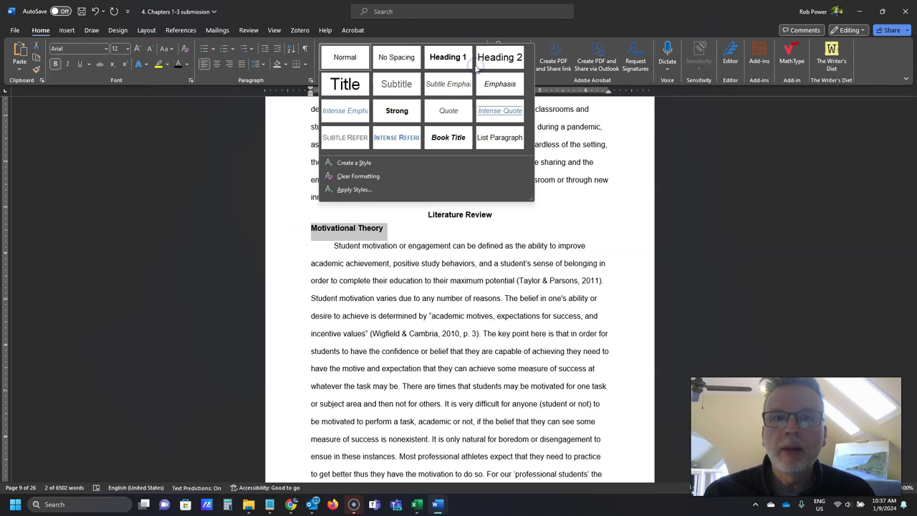
{"action": "right_click", "coordinate": [493, 63]}
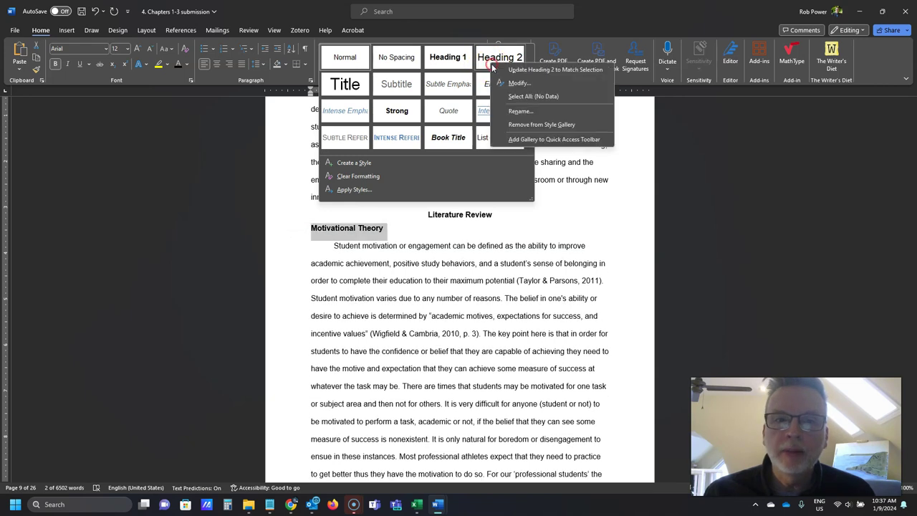
{"action": "left_click", "coordinate": [517, 70]}
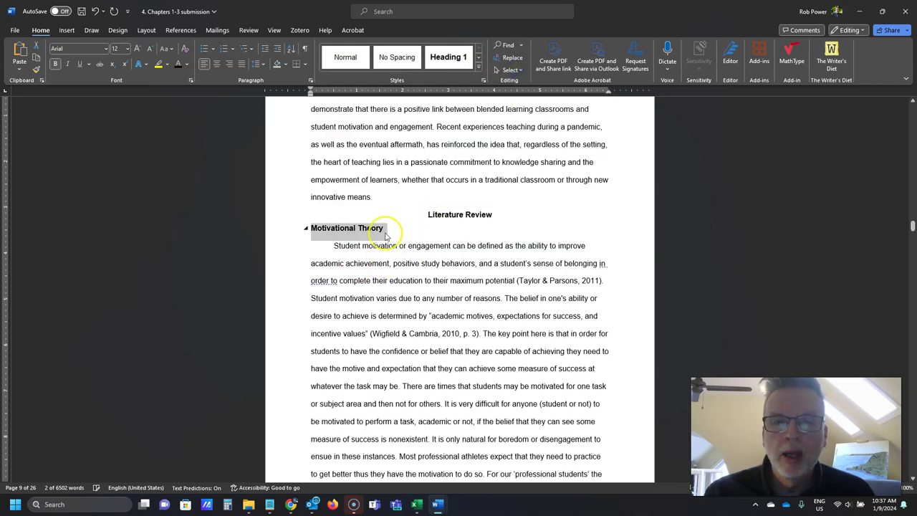
{"action": "left_click", "coordinate": [344, 229]}
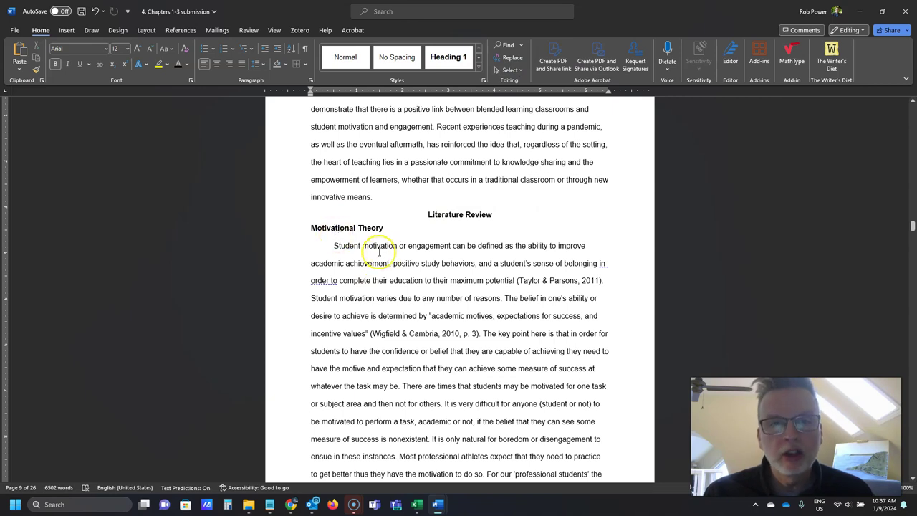
- Apply the Heading 2 style to the Factors Impacting Interest and Engagement subheading
{"action": "scroll", "coordinate": [336, 298], "scroll_direction": "down", "scroll_amount": 15}
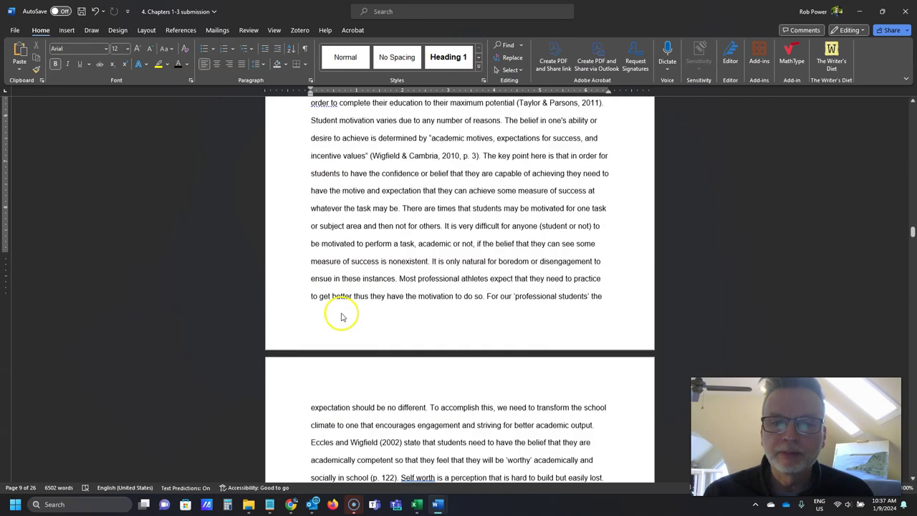
{"action": "scroll", "coordinate": [324, 309], "scroll_direction": "down", "scroll_amount": 5}
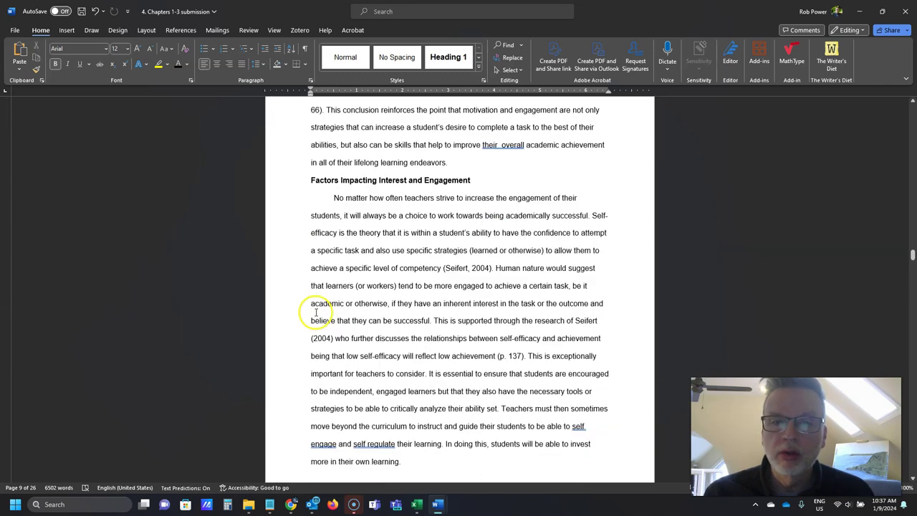
{"action": "left_click", "coordinate": [273, 128]}
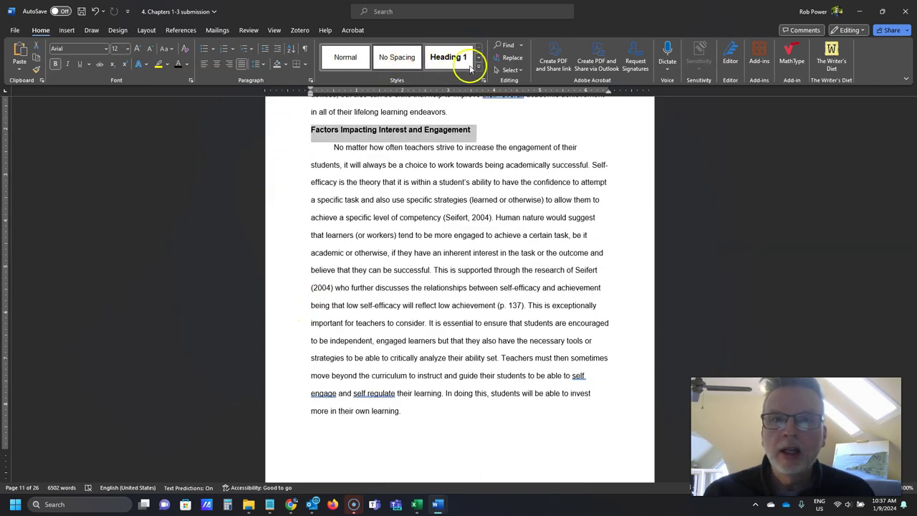
{"action": "left_click", "coordinate": [478, 64]}
{"action": "left_click", "coordinate": [499, 65]}
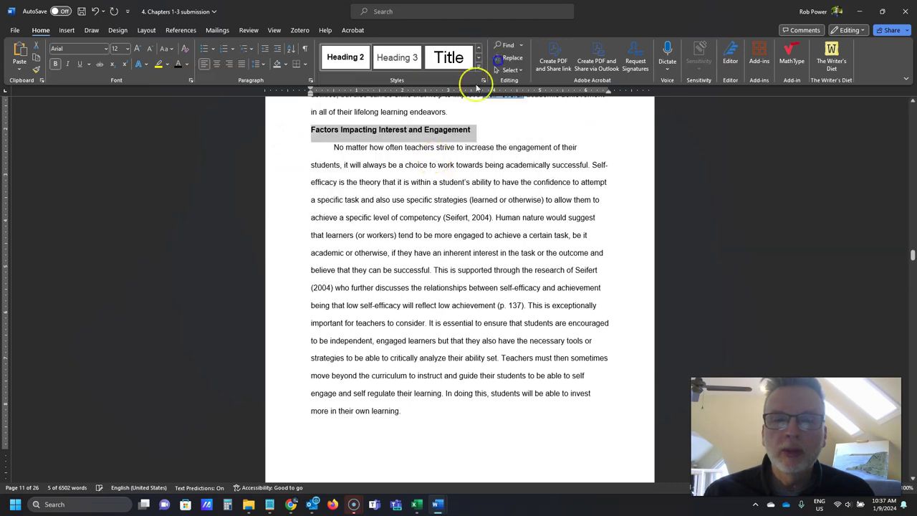
- Remove the period ending the Challenges in Engagement and Motivation subheading and apply the Heading 2 style to it
{"action": "scroll", "coordinate": [380, 276], "scroll_direction": "down", "scroll_amount": 13}
{"action": "scroll", "coordinate": [347, 300], "scroll_direction": "down", "scroll_amount": 10}
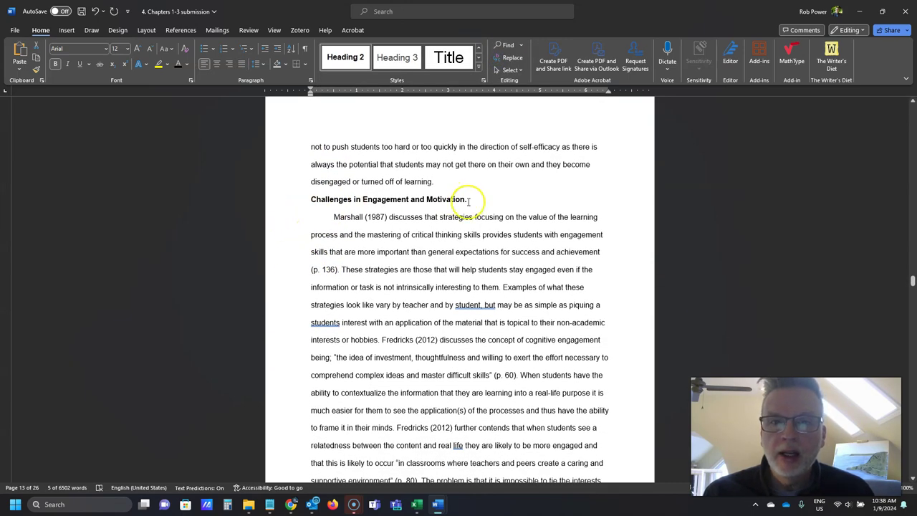
{"action": "left_click", "coordinate": [468, 200]}
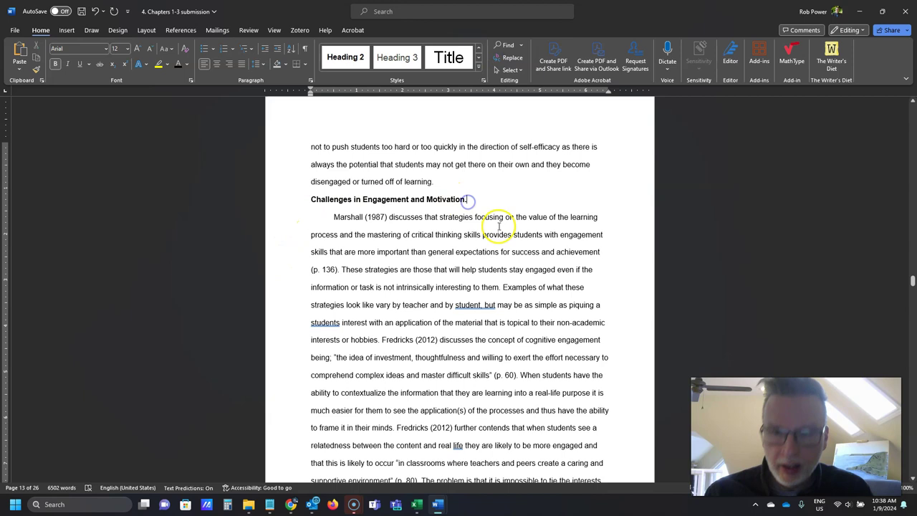
{"action": "left_click", "coordinate": [272, 205]}
{"action": "left_click", "coordinate": [343, 58]}
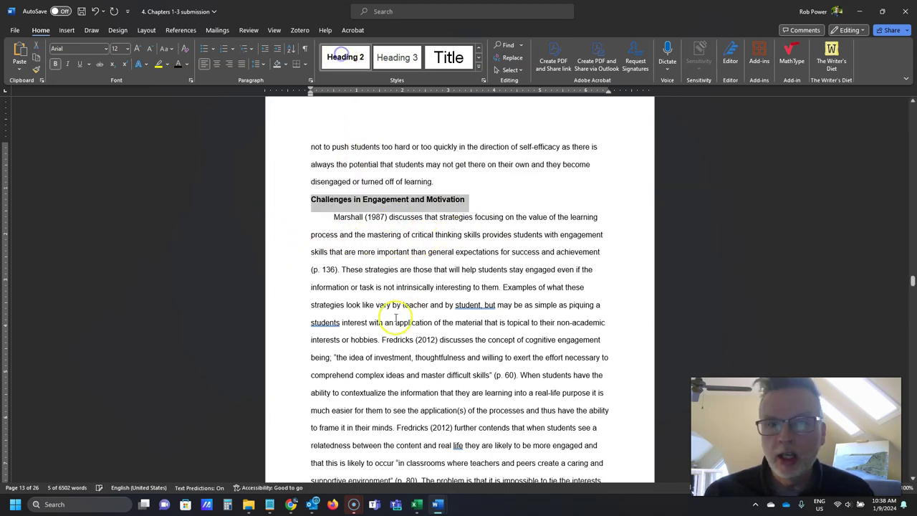
- Apply the Heading 2 style to the Self-Regulation Creates Engagement subheading
{"action": "scroll", "coordinate": [395, 318], "scroll_direction": "down", "scroll_amount": 15}
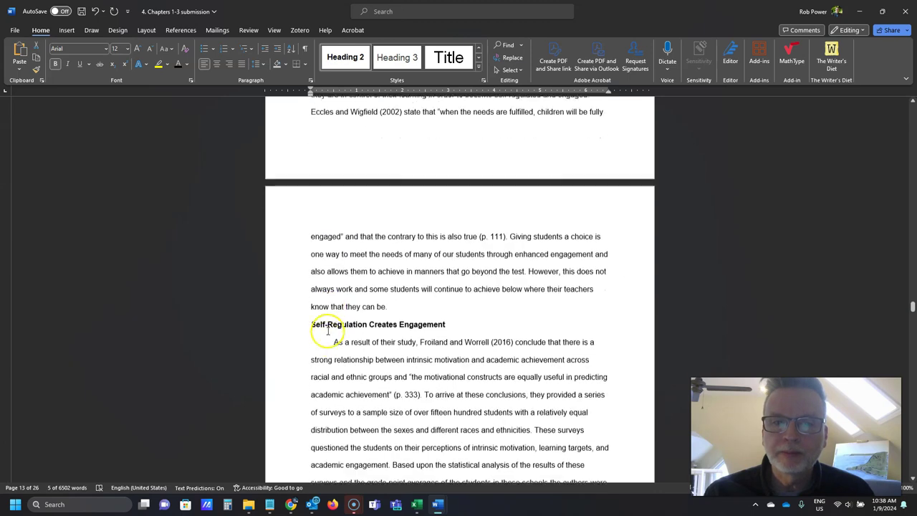
{"action": "scroll", "coordinate": [328, 330], "scroll_direction": "down", "scroll_amount": 2}
{"action": "left_click", "coordinate": [286, 250]}
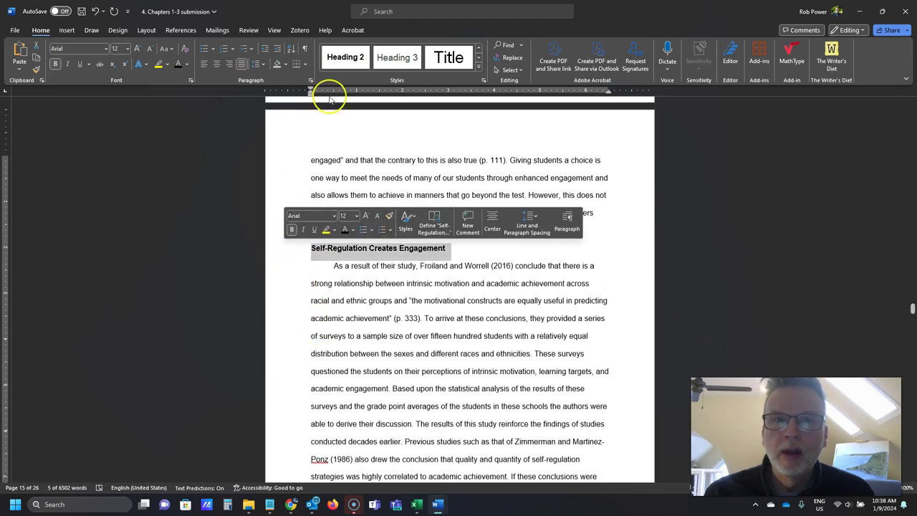
{"action": "left_click", "coordinate": [345, 57]}
- Apply the Heading 2 style to the Blended Learning subheading
{"action": "scroll", "coordinate": [387, 302], "scroll_direction": "down", "scroll_amount": 20}
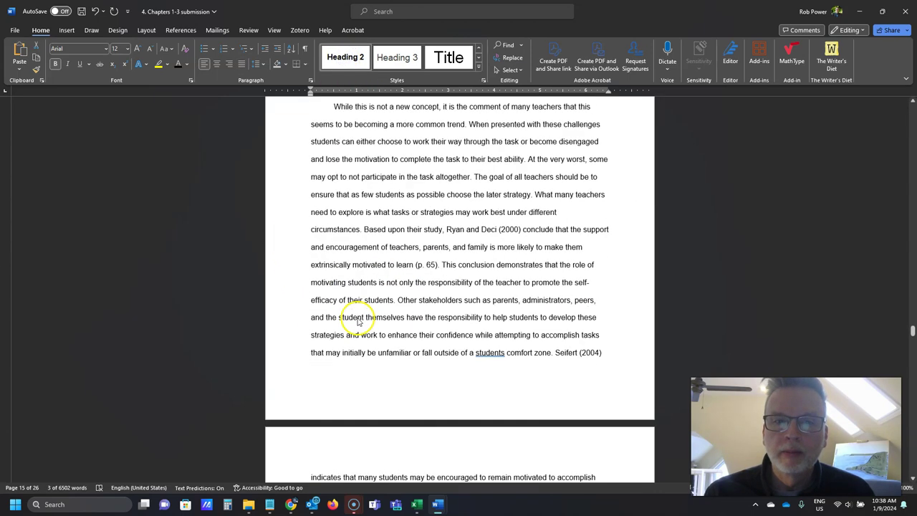
{"action": "left_click", "coordinate": [284, 153]}
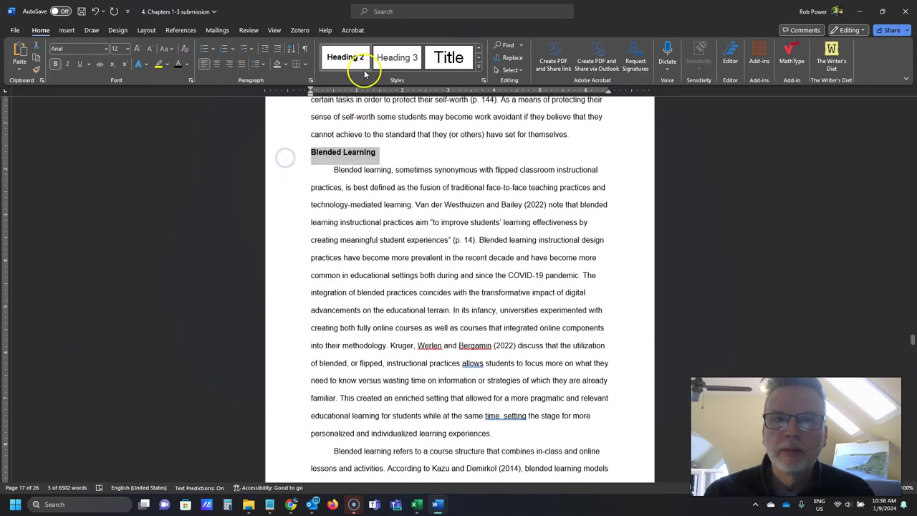
{"action": "left_click", "coordinate": [337, 60]}
- Apply the Heading 2 style to the Intent and Purpose subheading
{"action": "scroll", "coordinate": [387, 322], "scroll_direction": "down", "scroll_amount": 15}
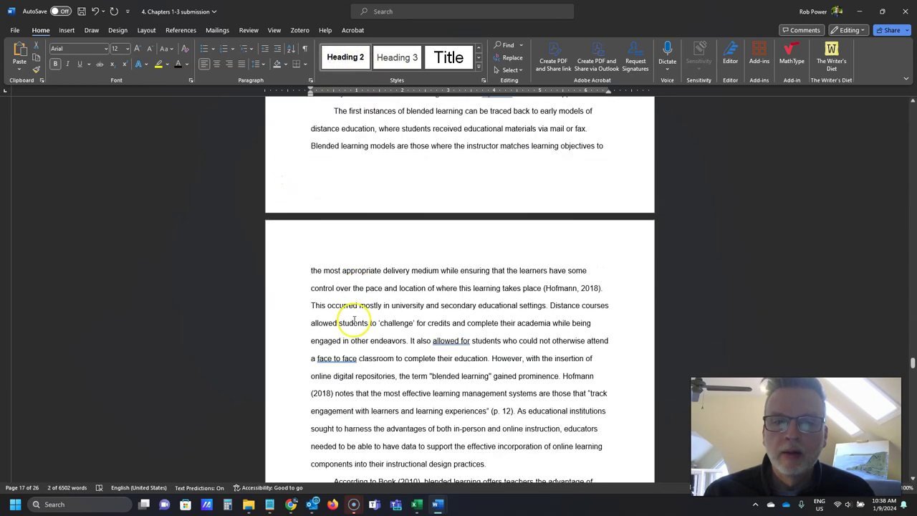
{"action": "scroll", "coordinate": [343, 325], "scroll_direction": "down", "scroll_amount": 15}
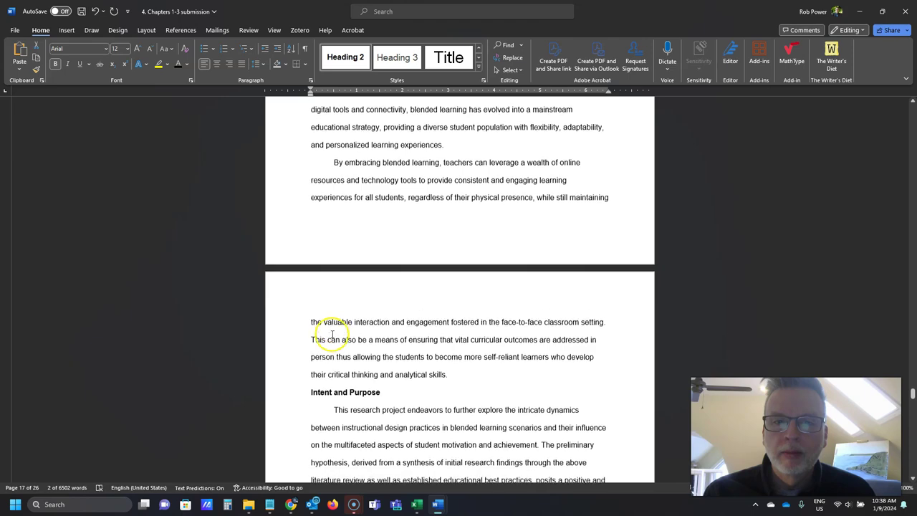
{"action": "left_click", "coordinate": [281, 202]}
{"action": "left_click", "coordinate": [344, 56]}
- Apply the Heading 1 style to the Methodology heading
{"action": "scroll", "coordinate": [389, 286], "scroll_direction": "down", "scroll_amount": 10}
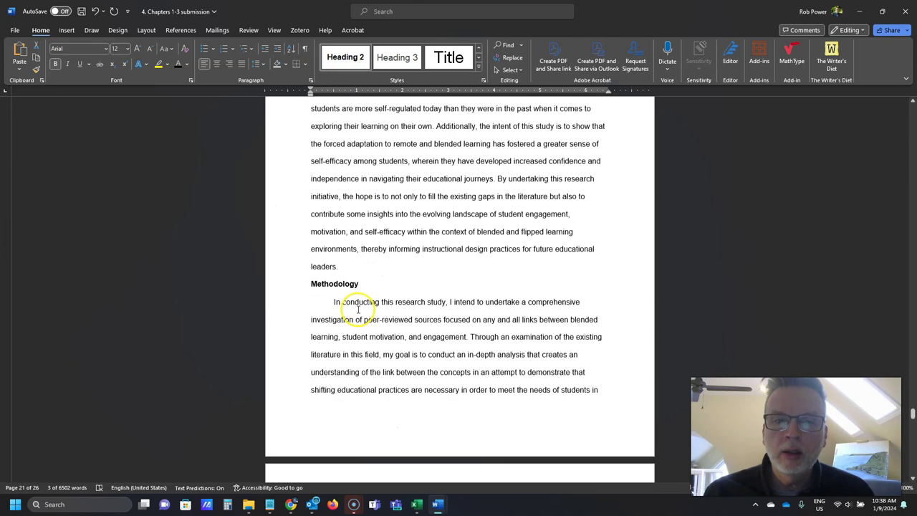
{"action": "left_click", "coordinate": [284, 239]}
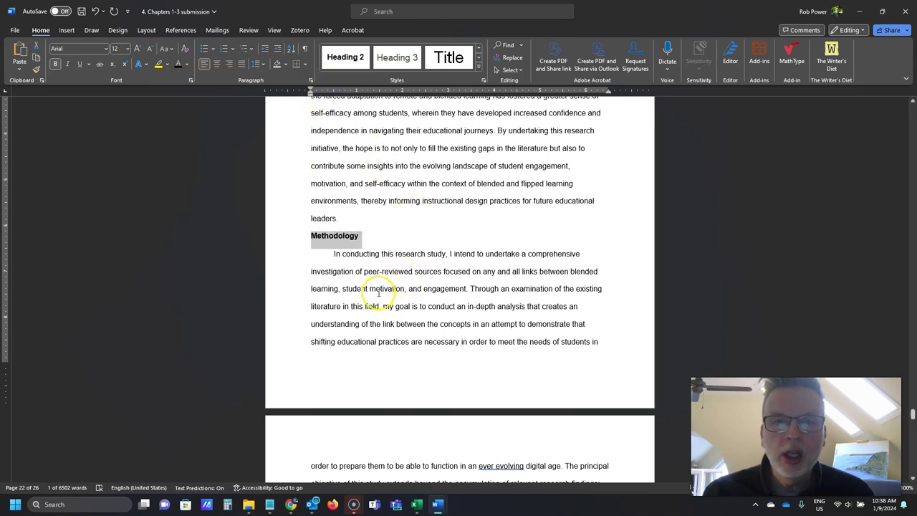
{"action": "scroll", "coordinate": [378, 293], "scroll_direction": "down", "scroll_amount": 12}
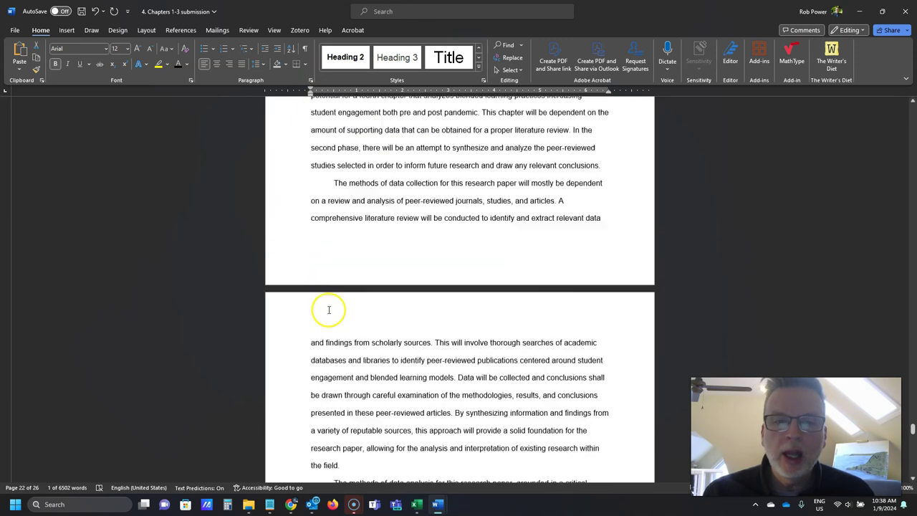
{"action": "scroll", "coordinate": [329, 310], "scroll_direction": "up", "scroll_amount": 10}
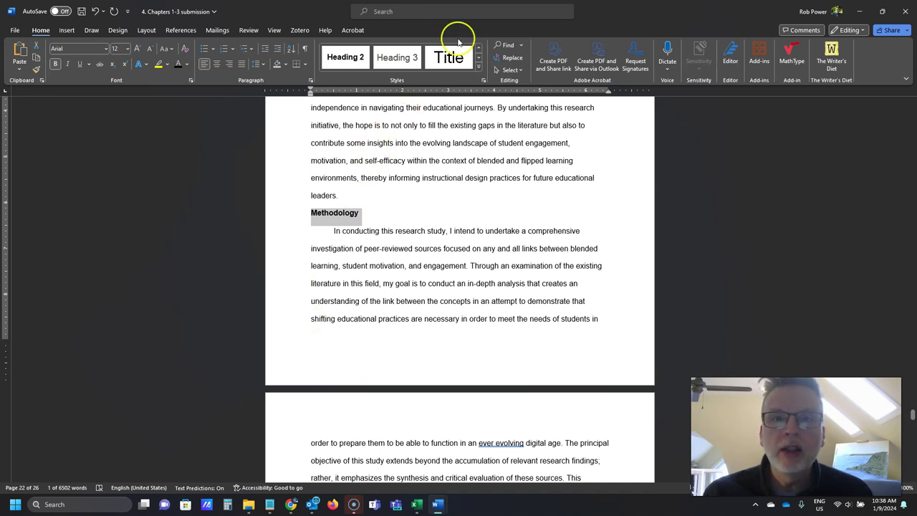
{"action": "left_click", "coordinate": [479, 45]}
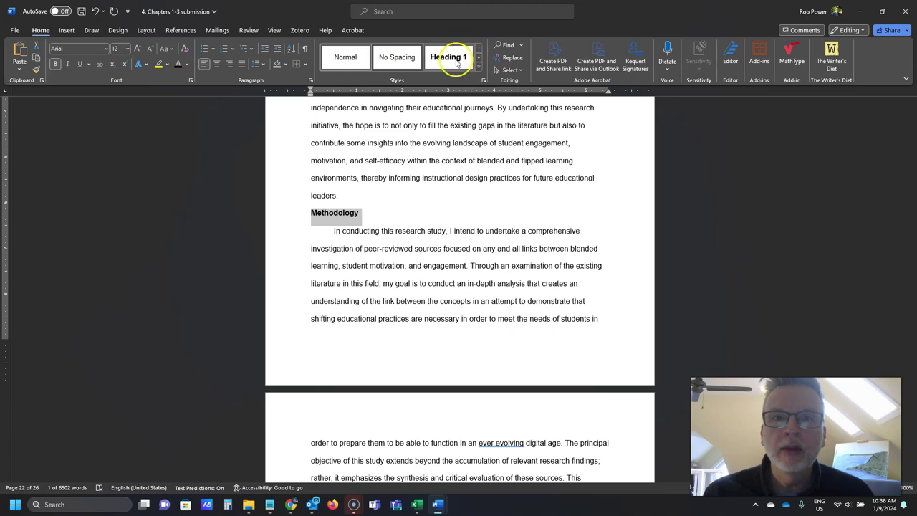
{"action": "left_click", "coordinate": [449, 57]}
- Apply the Heading 1 style to the References heading
{"action": "scroll", "coordinate": [360, 286], "scroll_direction": "down", "scroll_amount": 15}
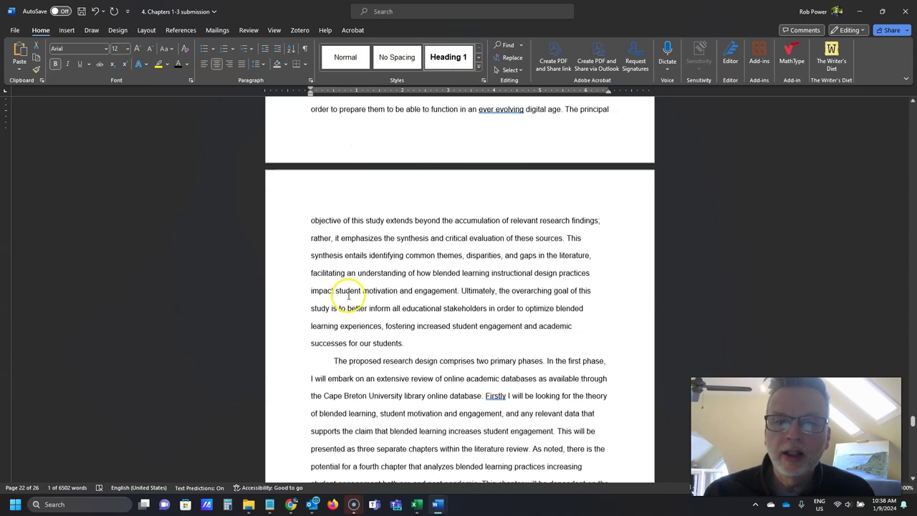
{"action": "scroll", "coordinate": [325, 313], "scroll_direction": "down", "scroll_amount": 10}
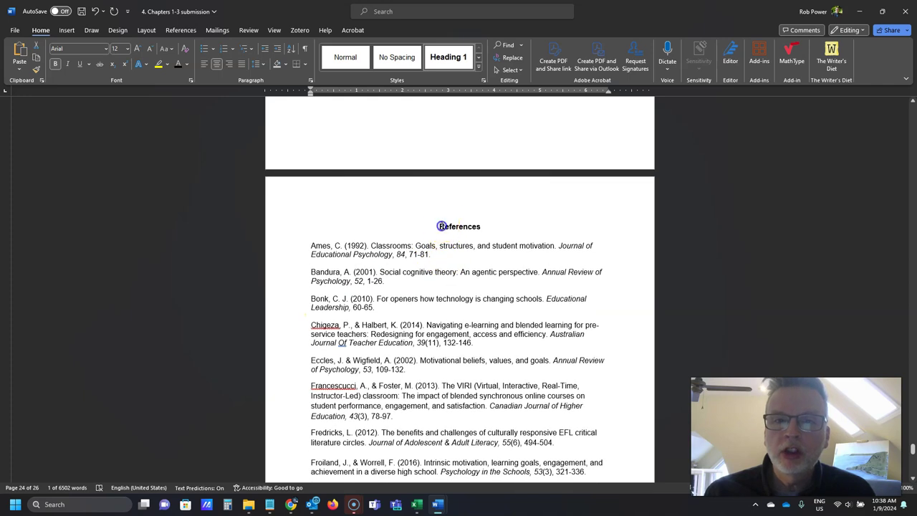
{"action": "left_click_drag", "start_coordinate": [440, 226], "coordinate": [481, 226]}
{"action": "left_click", "coordinate": [449, 59]}
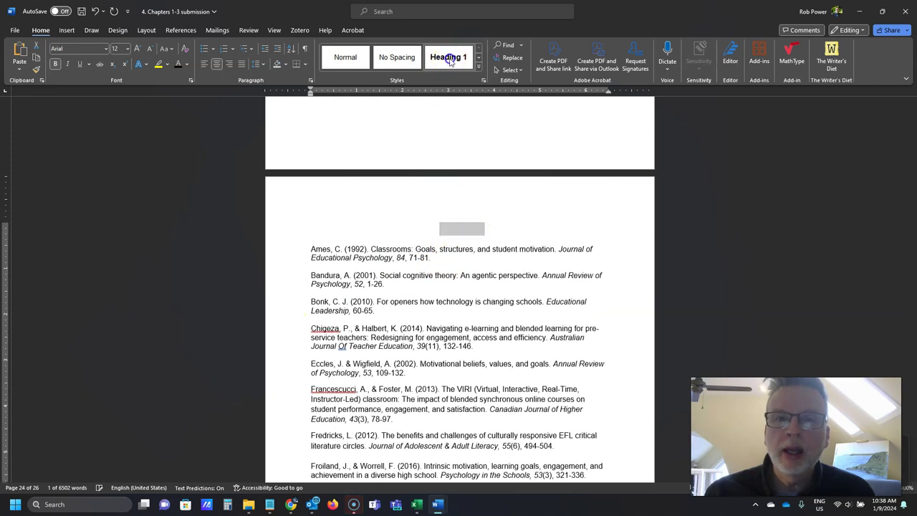
- Remove the blank paragraphs between the end of the Methodology text and the References heading, and start References on a new page with a page break
{"action": "scroll", "coordinate": [368, 205], "scroll_direction": "up", "scroll_amount": 5}
{"action": "left_click", "coordinate": [337, 317]}
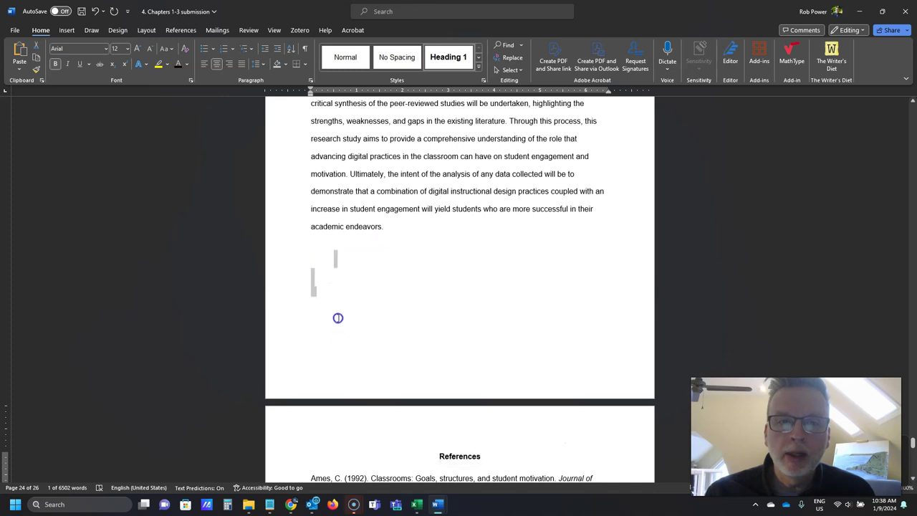
{"action": "key", "text": "Delete"}
{"action": "key", "text": "Delete"}
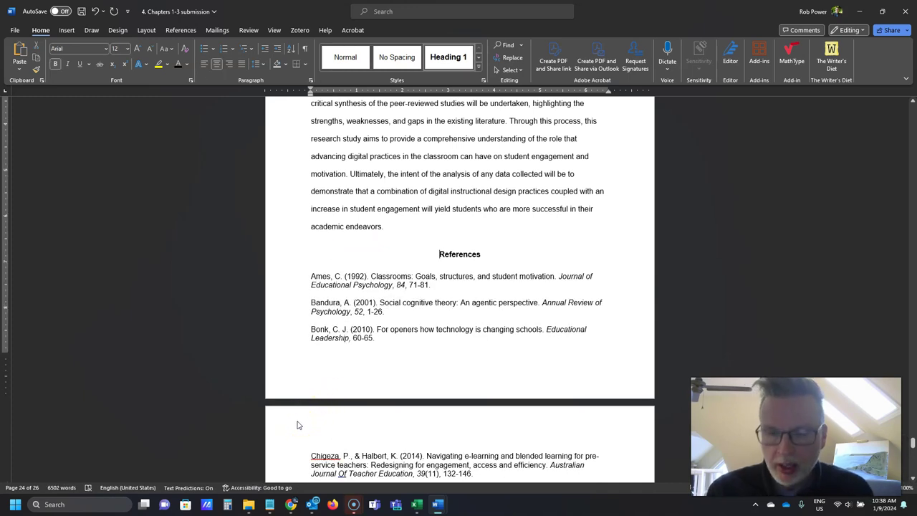
{"action": "key", "text": "ctrl+Return"}
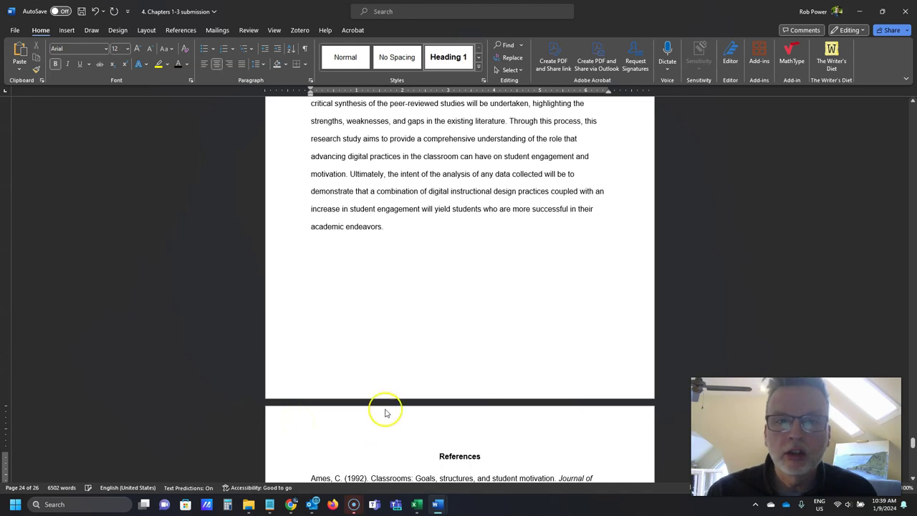
{"action": "left_click", "coordinate": [343, 265]}
{"action": "left_click", "coordinate": [347, 268]}
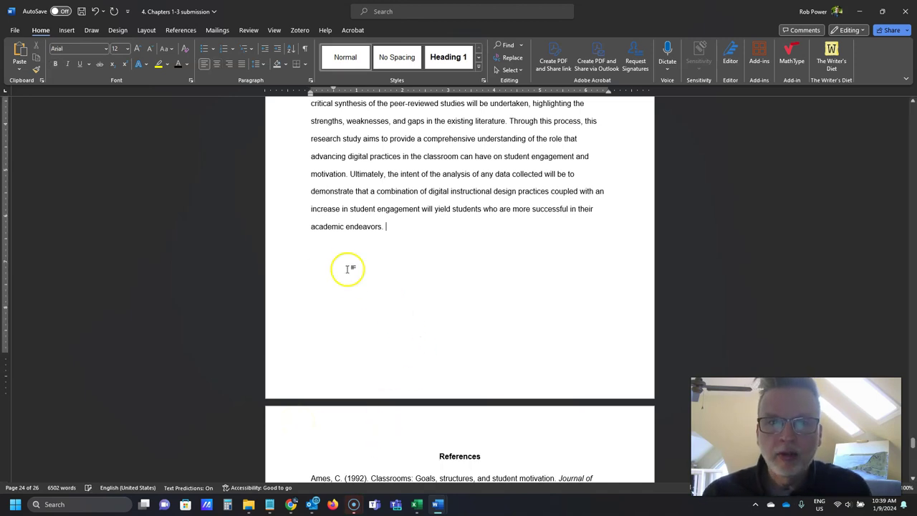
- Insert a custom table of contents with three levels, right-aligned page numbers and a dotted tab leader under the Table of Contents title
{"action": "scroll", "coordinate": [380, 301], "scroll_direction": "down", "scroll_amount": 6}
{"action": "scroll", "coordinate": [360, 315], "scroll_direction": "down", "scroll_amount": 15}
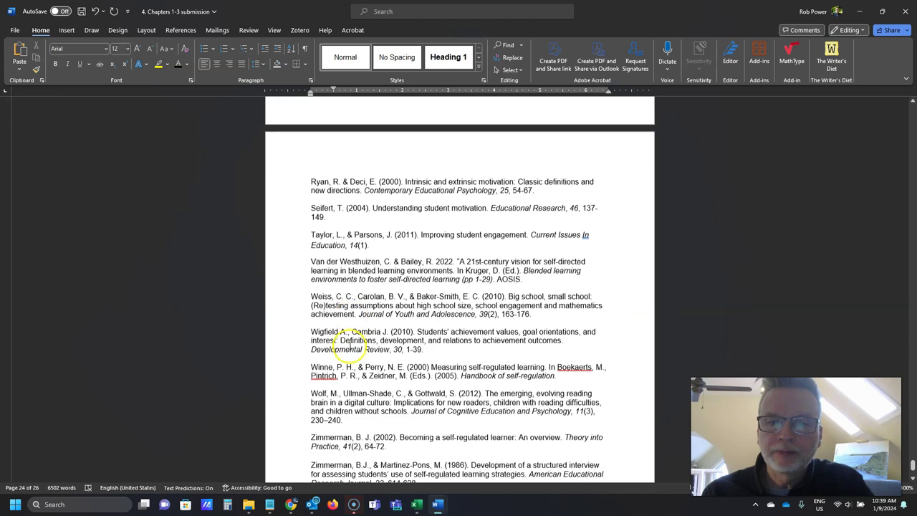
{"action": "scroll", "coordinate": [347, 347], "scroll_direction": "up", "scroll_amount": 18}
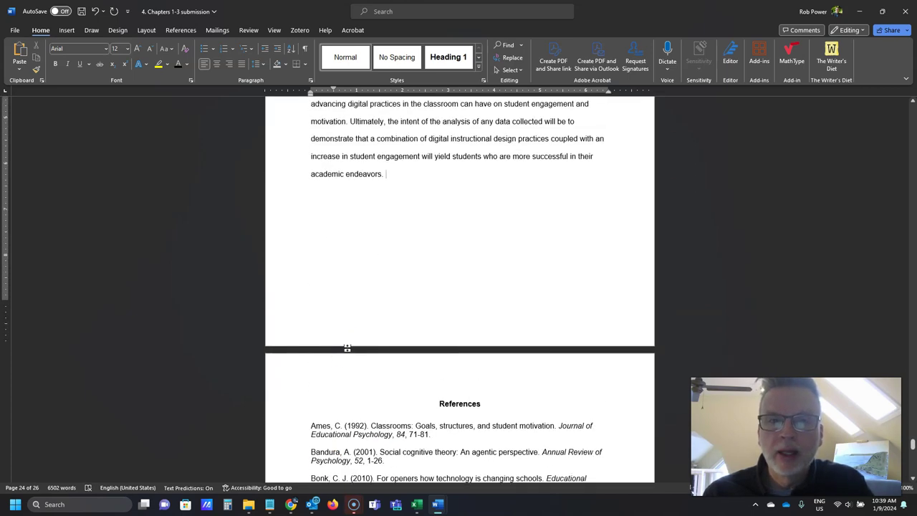
{"action": "scroll", "coordinate": [346, 347], "scroll_direction": "up", "scroll_amount": 12}
{"action": "scroll", "coordinate": [351, 354], "scroll_direction": "up", "scroll_amount": 15}
{"action": "left_click_drag", "start_coordinate": [913, 396], "coordinate": [867, 140]}
{"action": "left_click", "coordinate": [320, 239]}
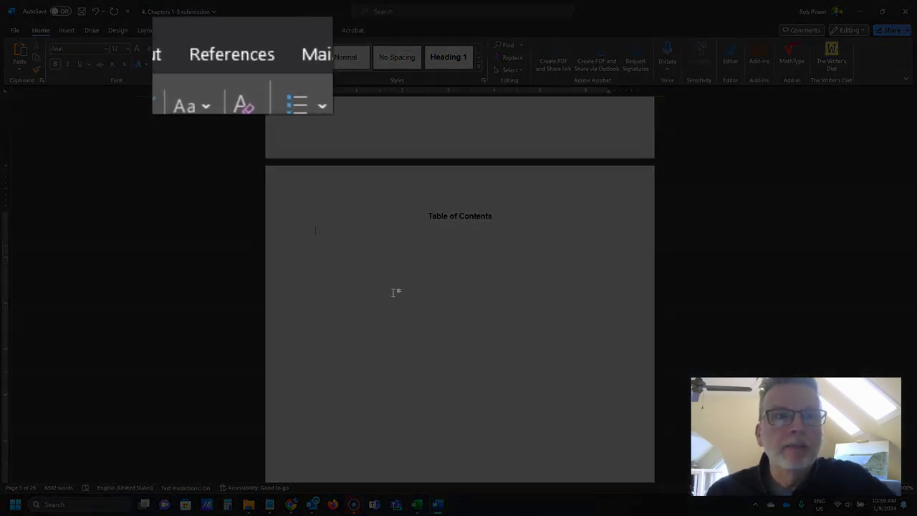
{"action": "left_click", "coordinate": [223, 50]}
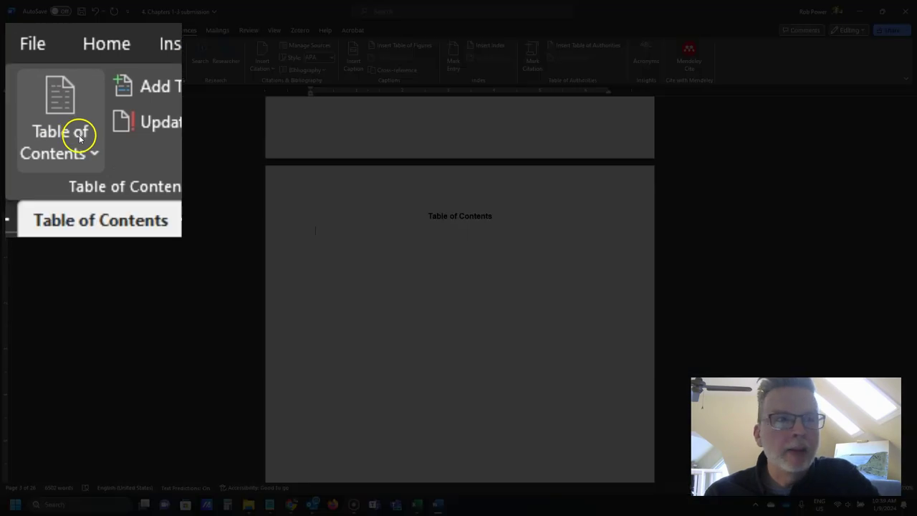
{"action": "left_click", "coordinate": [80, 138]}
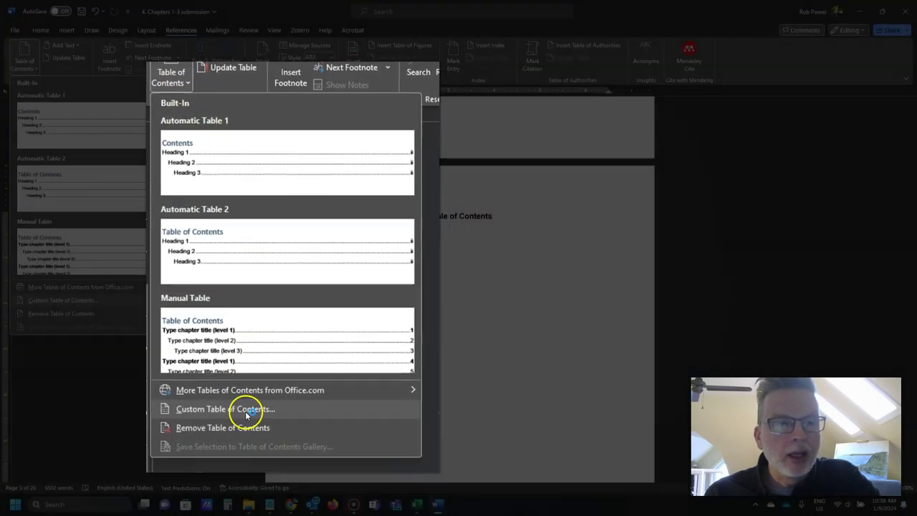
{"action": "left_click", "coordinate": [251, 424]}
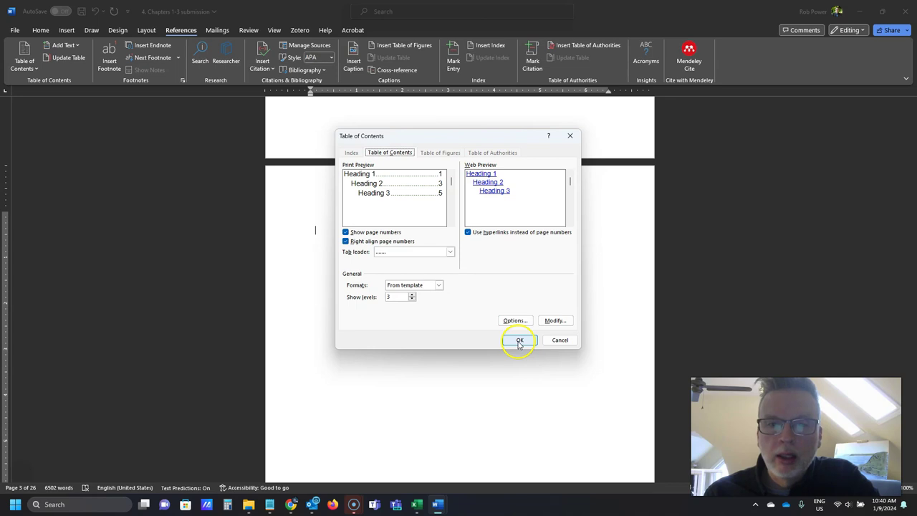
{"action": "left_click", "coordinate": [519, 341]}
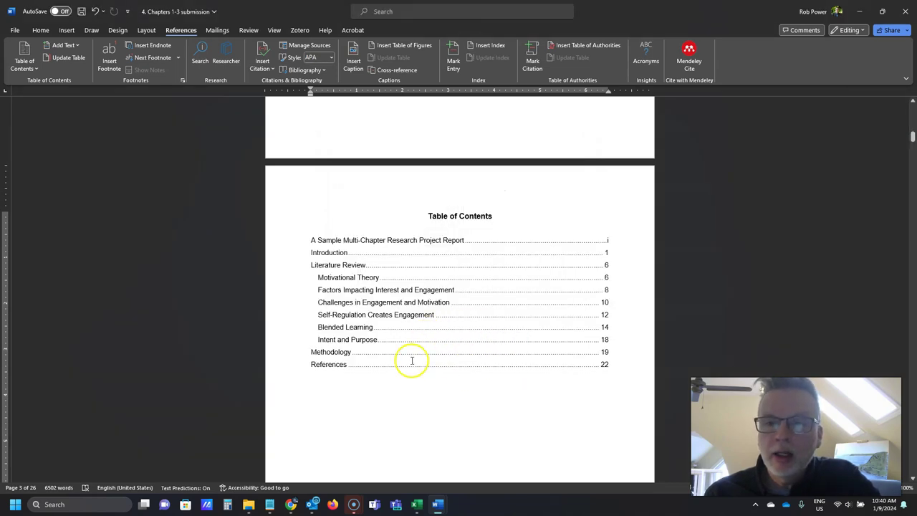
- Insert a page break before the Literature Review heading so the chapter starts on a new page
{"action": "scroll", "coordinate": [409, 359], "scroll_direction": "down", "scroll_amount": 1}
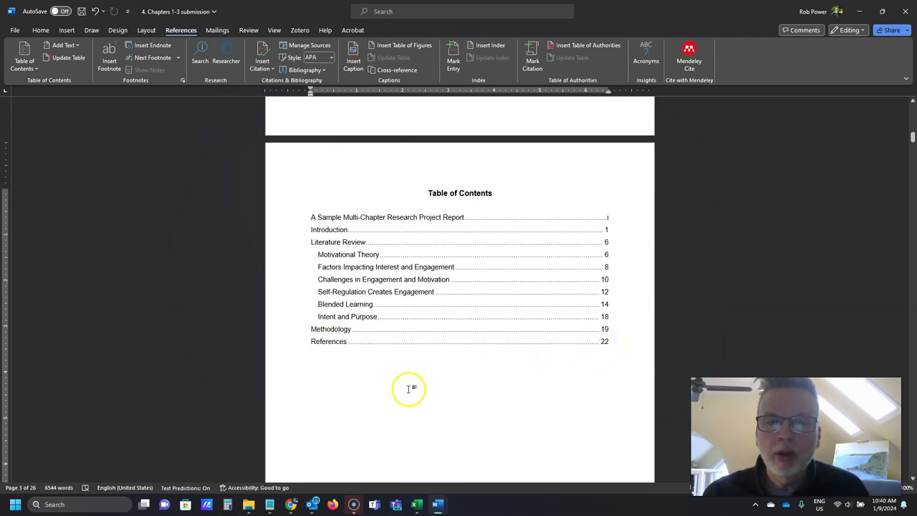
{"action": "scroll", "coordinate": [405, 389], "scroll_direction": "down", "scroll_amount": 1}
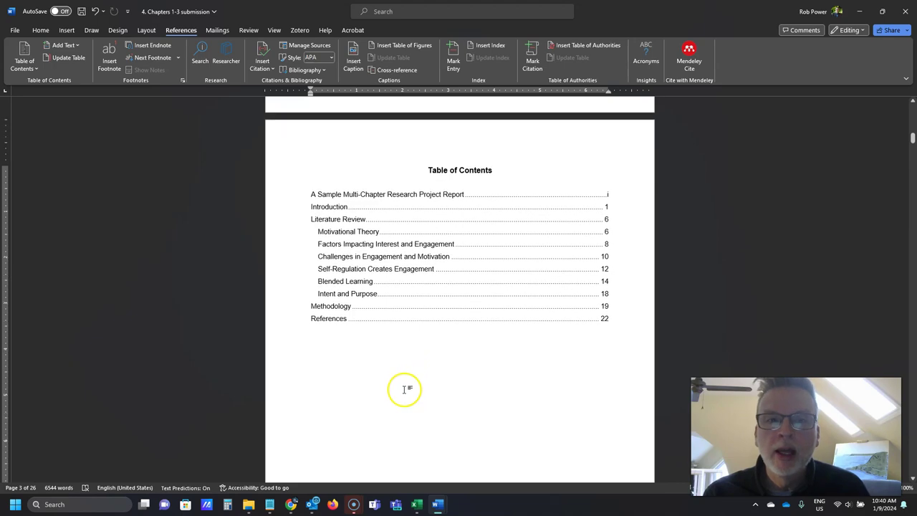
{"action": "scroll", "coordinate": [405, 389], "scroll_direction": "down", "scroll_amount": 20}
{"action": "scroll", "coordinate": [388, 400], "scroll_direction": "down", "scroll_amount": 20}
{"action": "scroll", "coordinate": [349, 399], "scroll_direction": "down", "scroll_amount": 4}
{"action": "scroll", "coordinate": [374, 313], "scroll_direction": "up", "scroll_amount": 3}
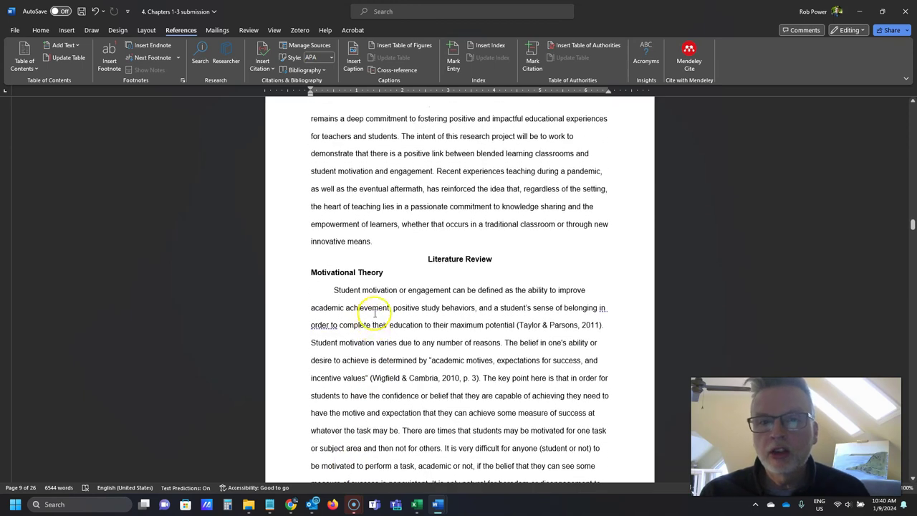
{"action": "left_click", "coordinate": [423, 260]}
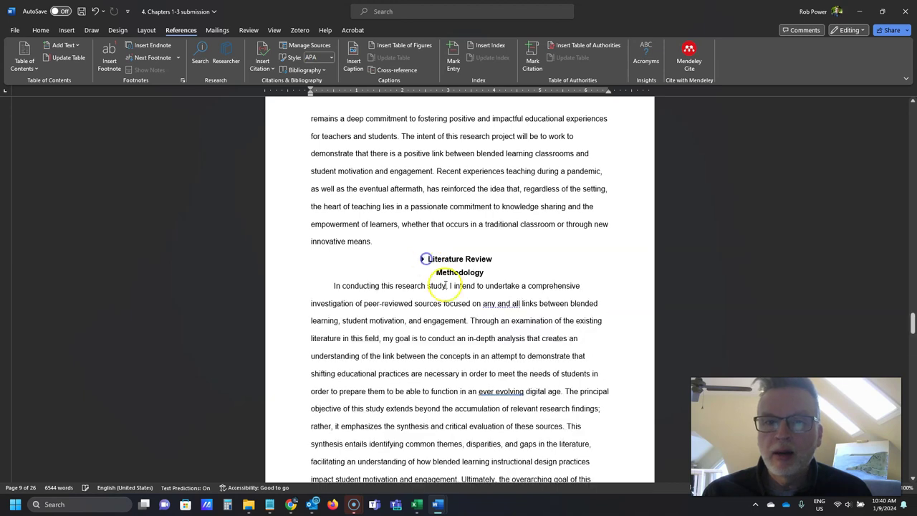
{"action": "left_click", "coordinate": [422, 259]}
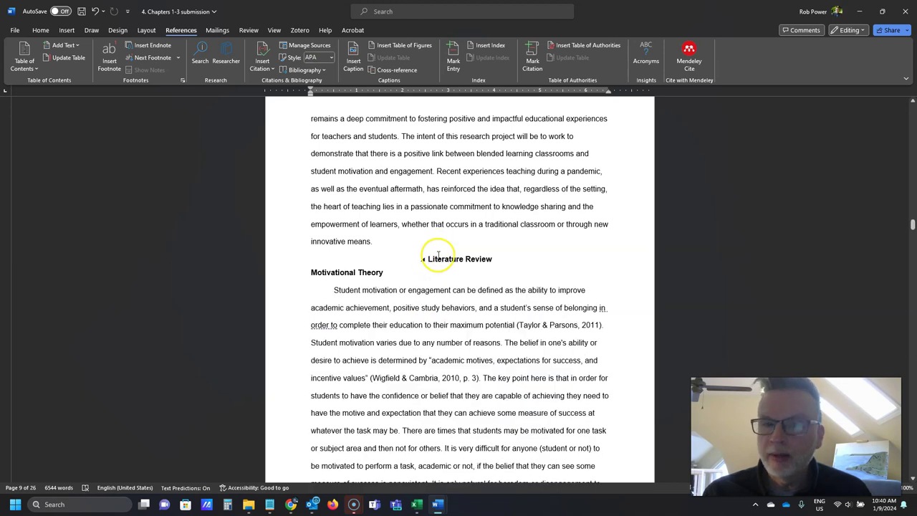
{"action": "left_click", "coordinate": [428, 259]}
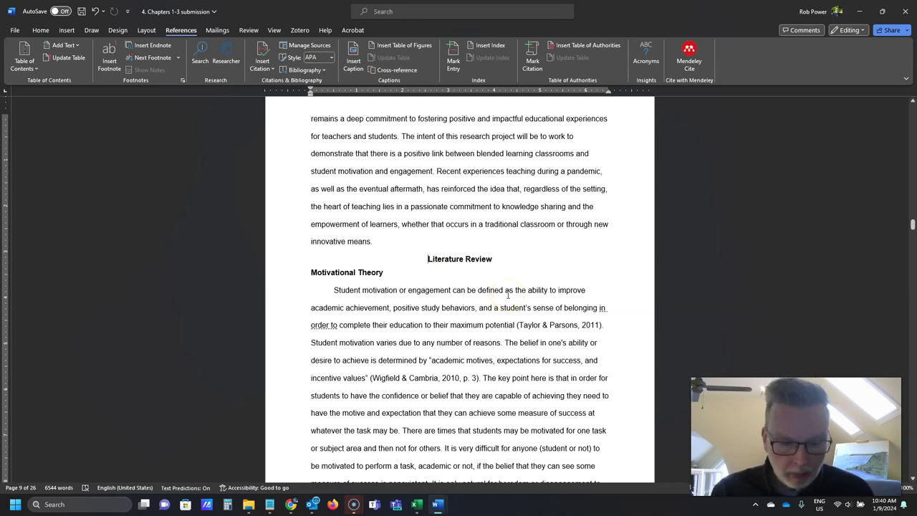
{"action": "key", "text": "ctrl+Return"}
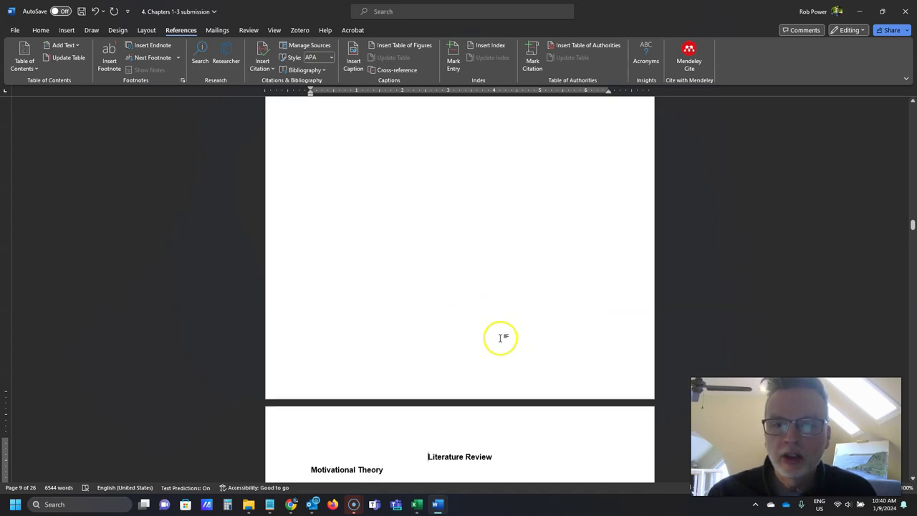
- Insert a page break before the Methodology heading so the chapter starts on a new page
{"action": "scroll", "coordinate": [501, 302], "scroll_direction": "down", "scroll_amount": 12}
{"action": "scroll", "coordinate": [500, 341], "scroll_direction": "down", "scroll_amount": 15}
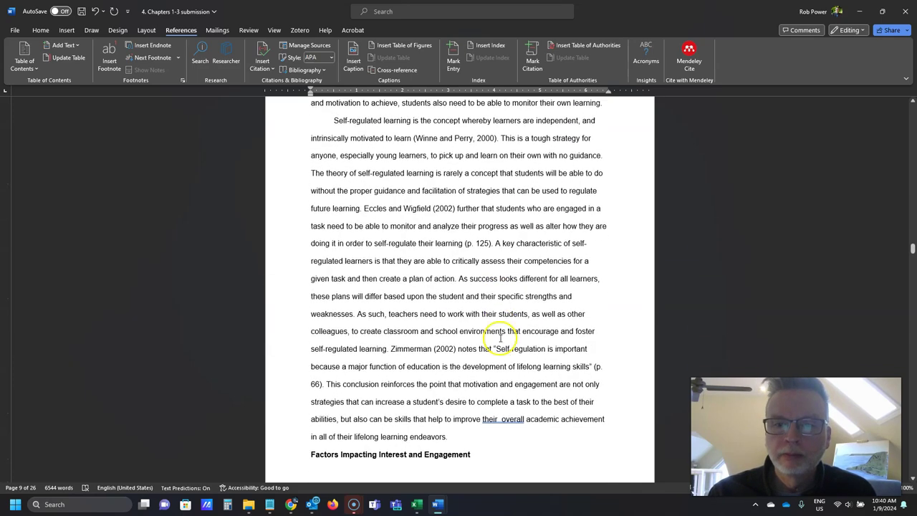
{"action": "scroll", "coordinate": [456, 340], "scroll_direction": "down", "scroll_amount": 15}
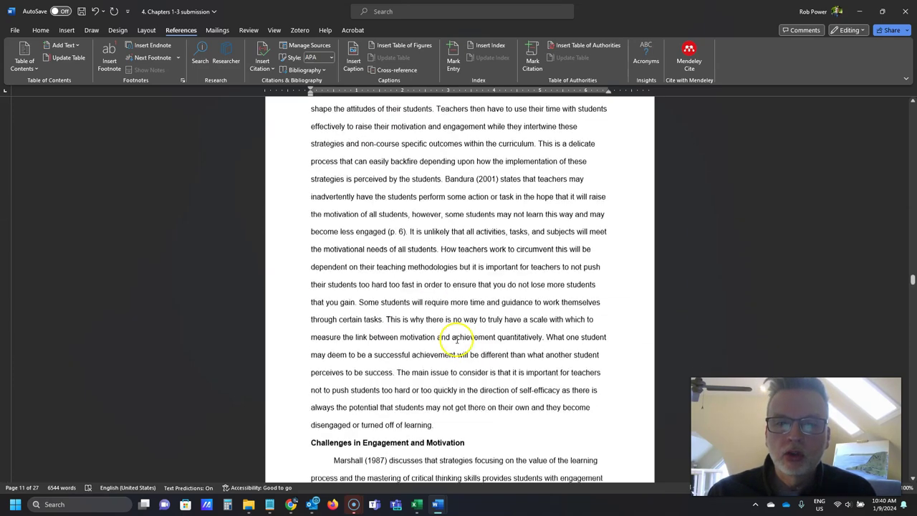
{"action": "scroll", "coordinate": [456, 341], "scroll_direction": "down", "scroll_amount": 15}
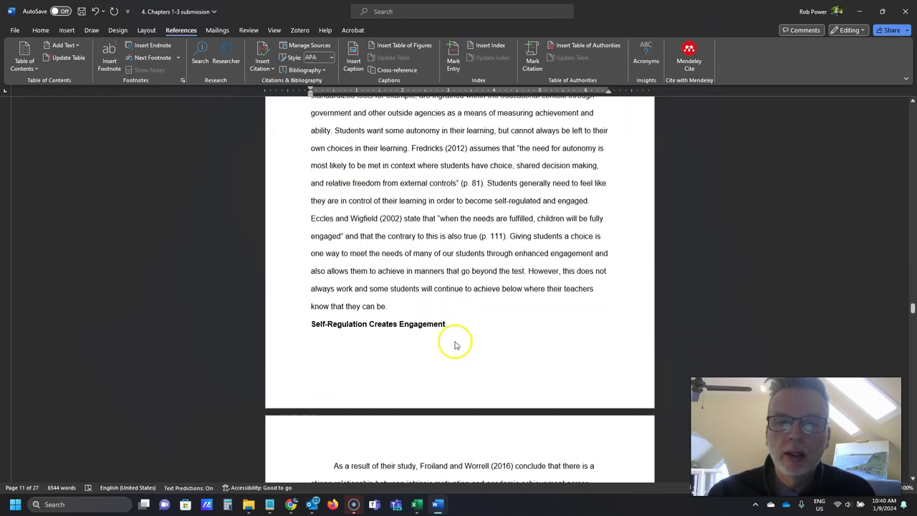
{"action": "scroll", "coordinate": [454, 343], "scroll_direction": "down", "scroll_amount": 15}
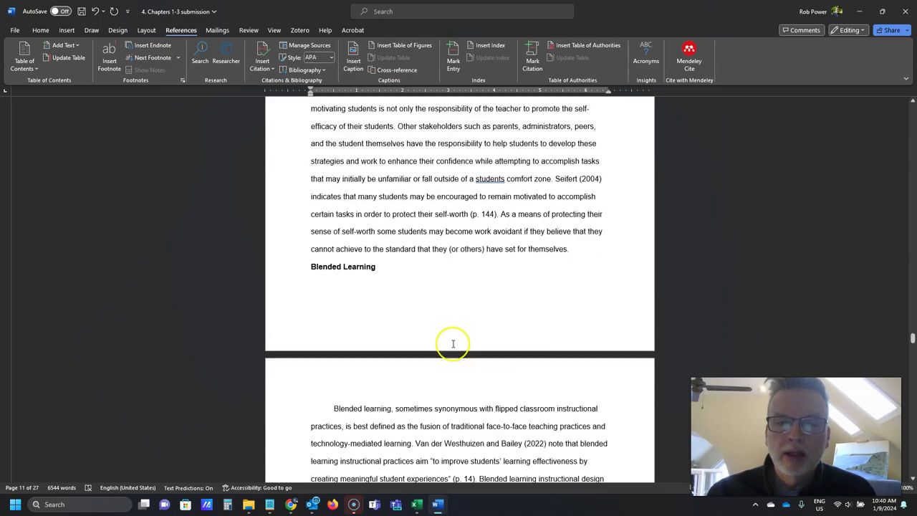
{"action": "scroll", "coordinate": [426, 342], "scroll_direction": "down", "scroll_amount": 5}
{"action": "scroll", "coordinate": [425, 342], "scroll_direction": "down", "scroll_amount": 15}
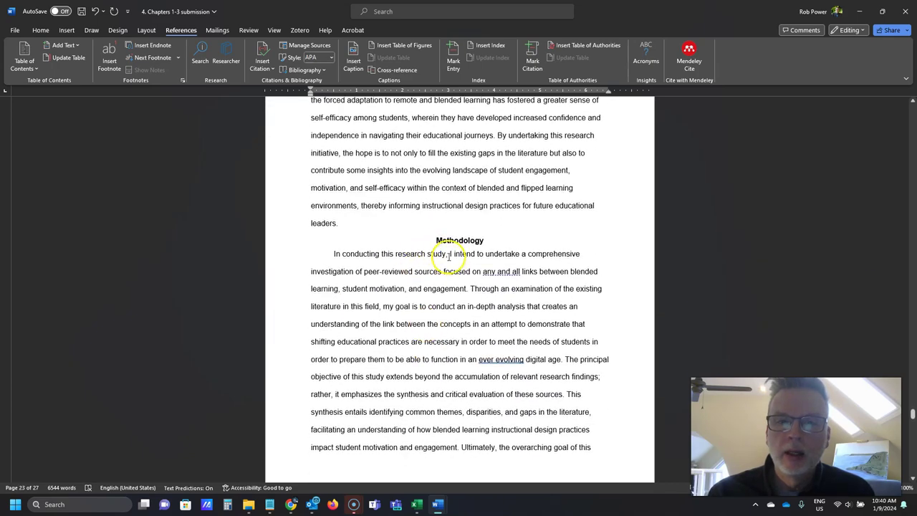
{"action": "left_click", "coordinate": [435, 240]}
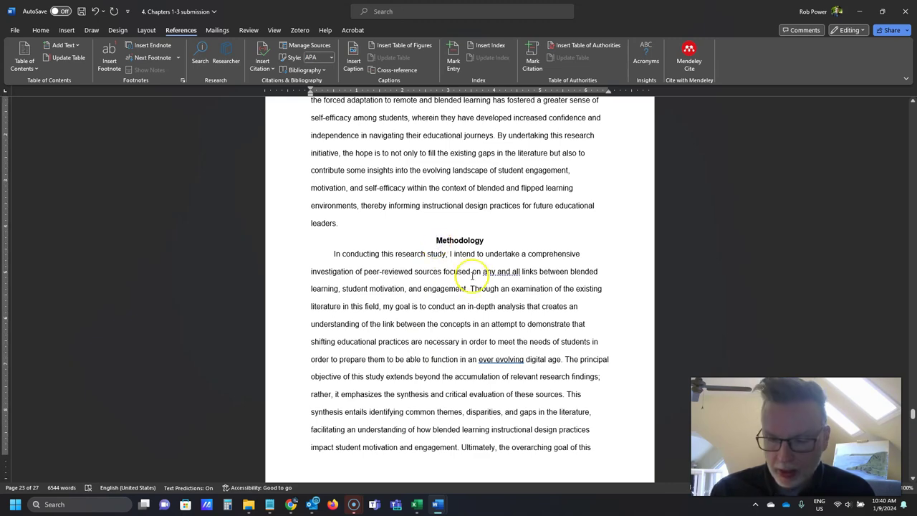
{"action": "key", "text": "ctrl+Return"}
- Open the header on the second page of the Introduction for editing
{"action": "scroll", "coordinate": [467, 301], "scroll_direction": "up", "scroll_amount": 7}
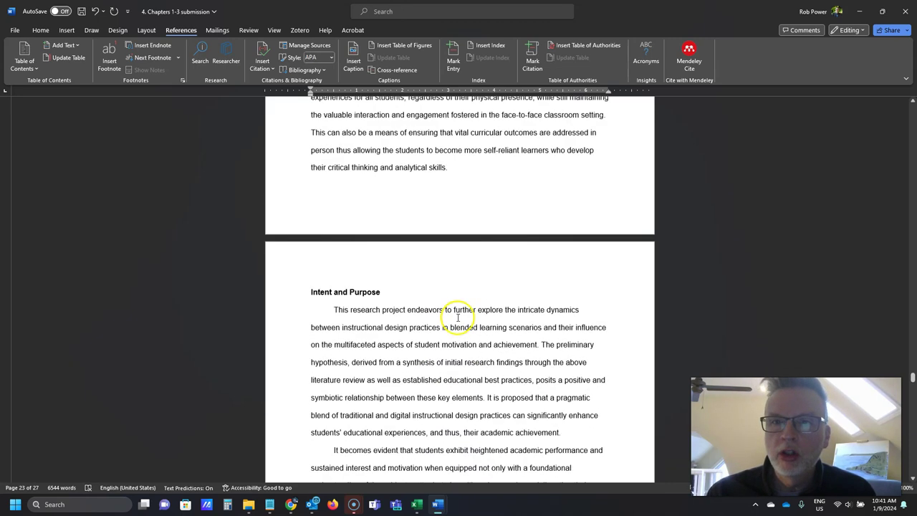
{"action": "scroll", "coordinate": [459, 319], "scroll_direction": "up", "scroll_amount": 20}
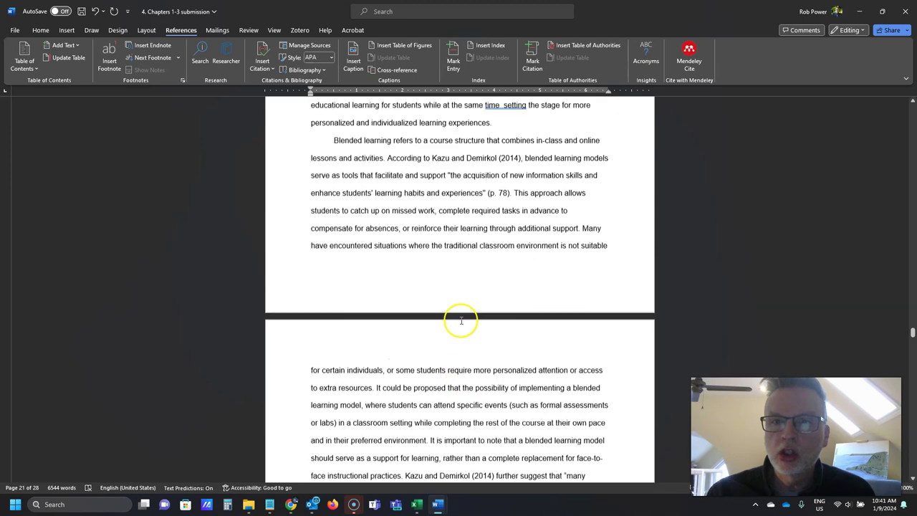
{"action": "left_click_drag", "start_coordinate": [913, 323], "coordinate": [878, 142]}
{"action": "left_click", "coordinate": [552, 304]}
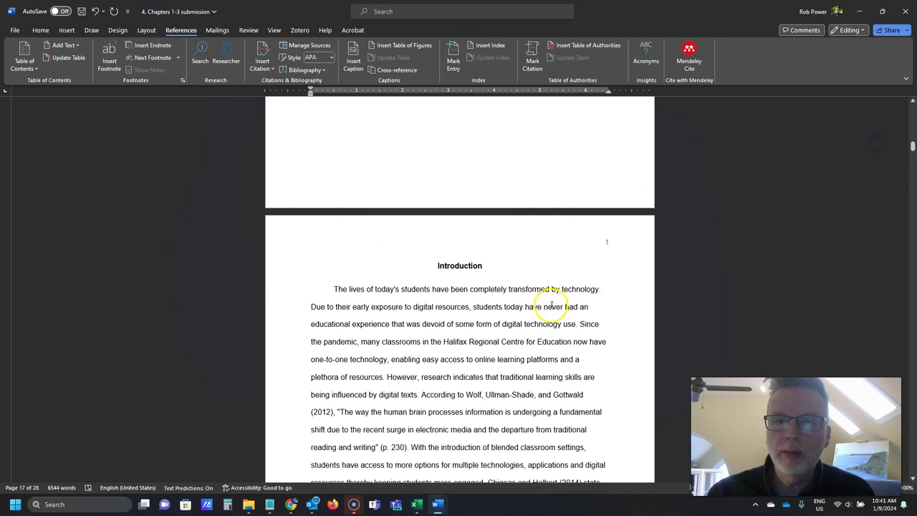
{"action": "scroll", "coordinate": [550, 304], "scroll_direction": "down", "scroll_amount": 10}
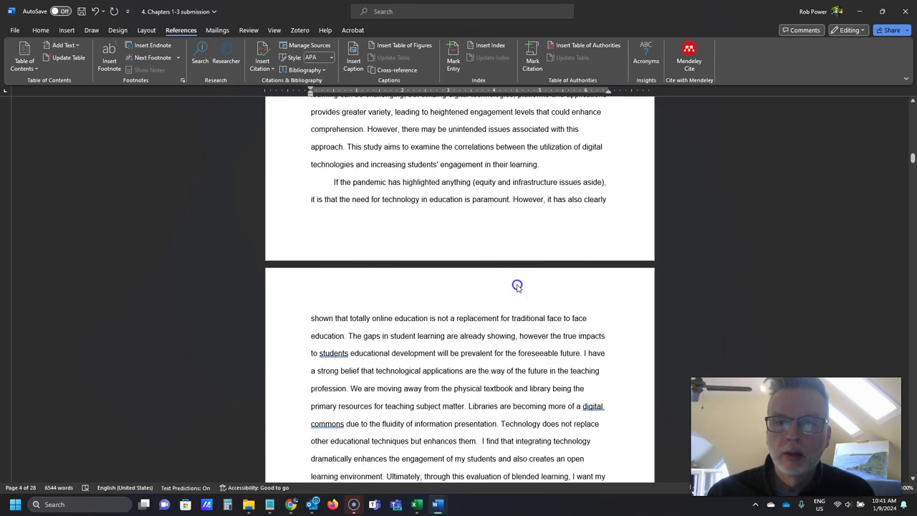
{"action": "double_click", "coordinate": [517, 286]}
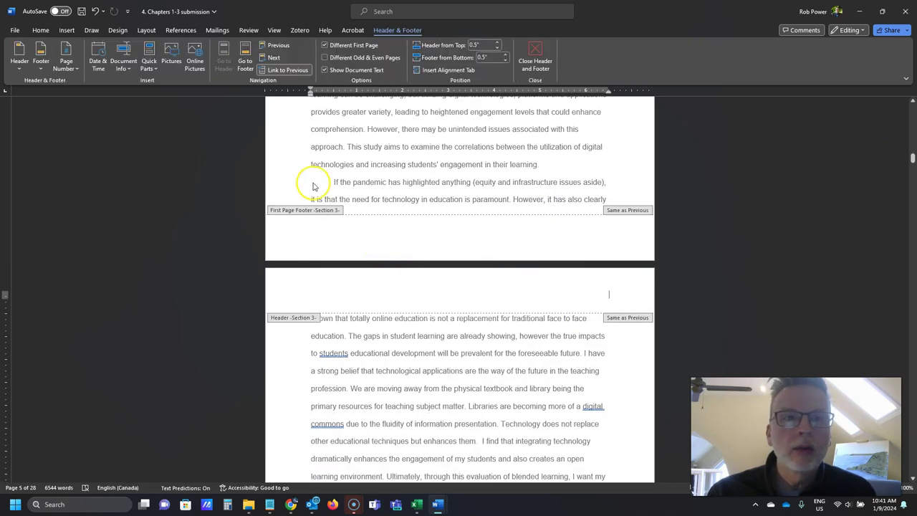
{"action": "left_click", "coordinate": [293, 73]}
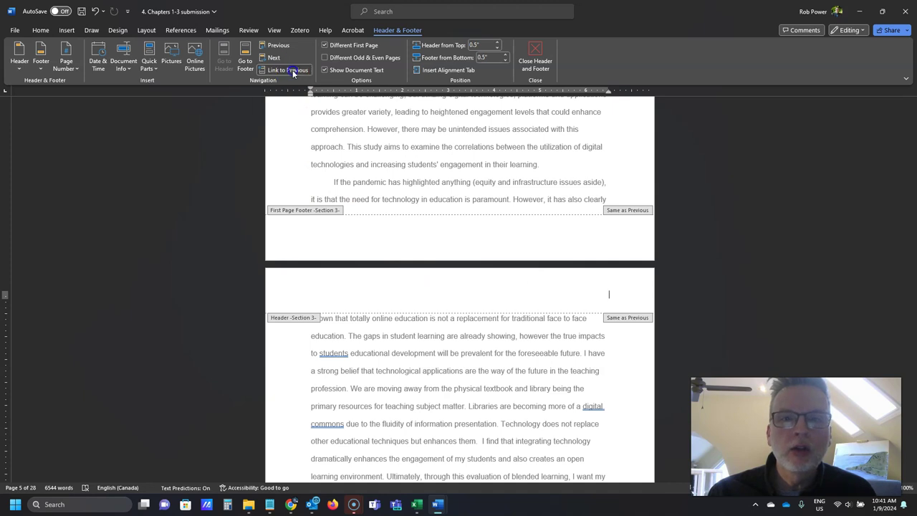
{"action": "left_click", "coordinate": [293, 72]}
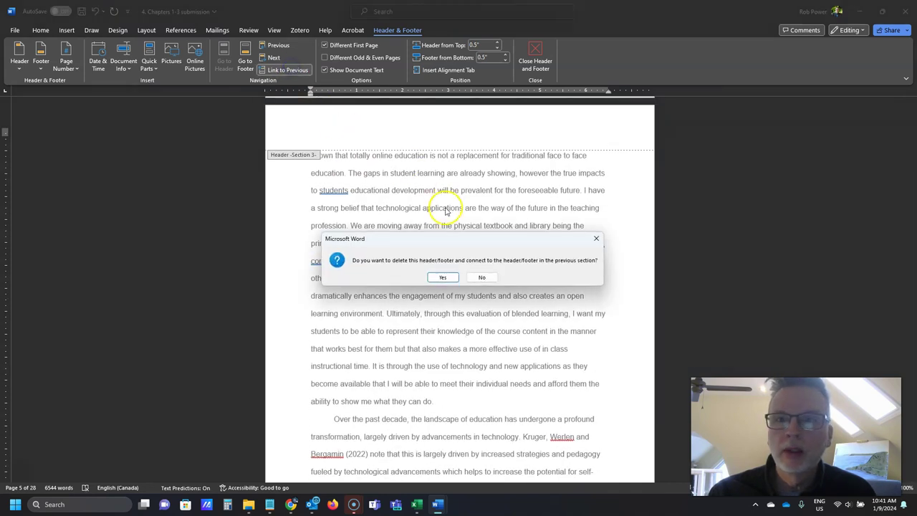
{"action": "left_click", "coordinate": [443, 278]}
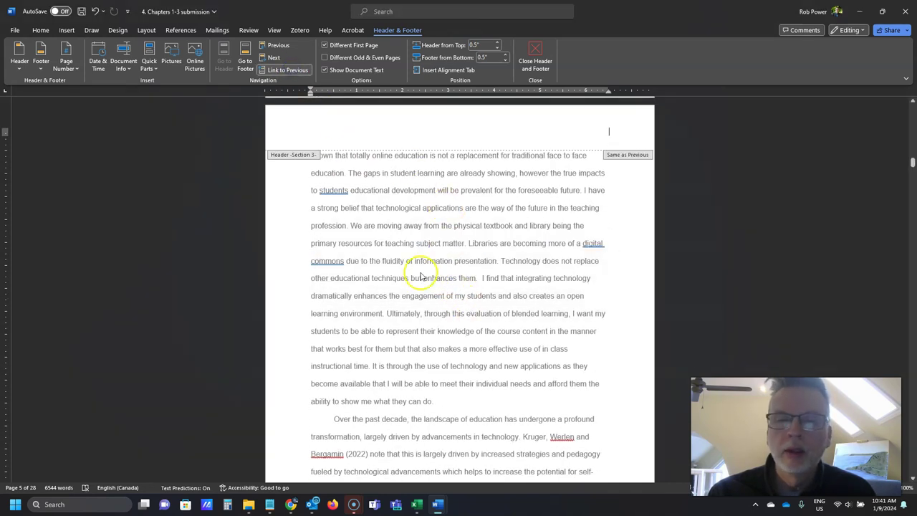
- Insert a page number at the current position in the Section 3 header and return to the body text
{"action": "scroll", "coordinate": [374, 261], "scroll_direction": "up", "scroll_amount": 2}
{"action": "left_click", "coordinate": [67, 67]}
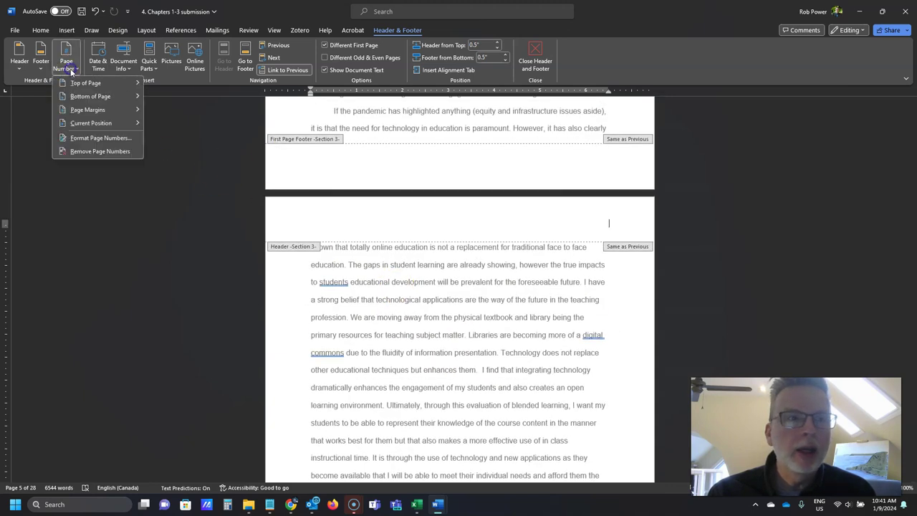
{"action": "mouse_move", "coordinate": [86, 88]}
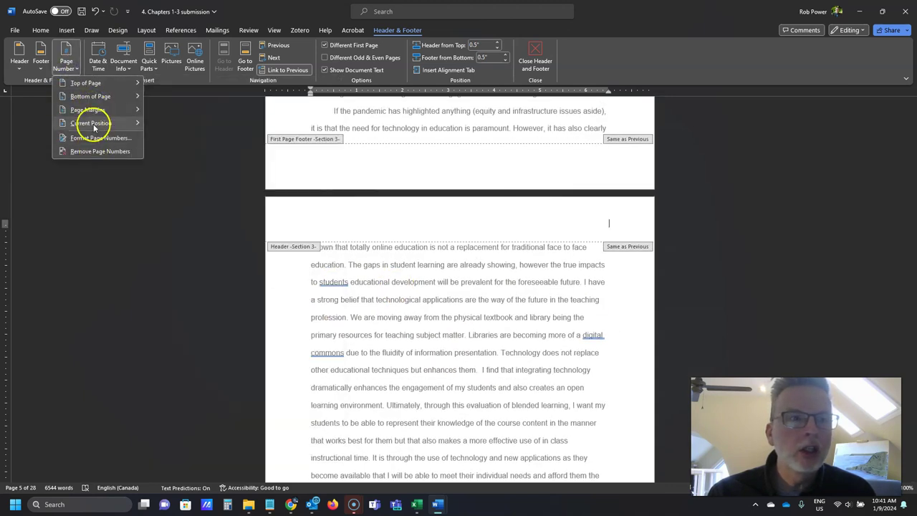
{"action": "mouse_move", "coordinate": [94, 127]}
{"action": "left_click", "coordinate": [199, 153]}
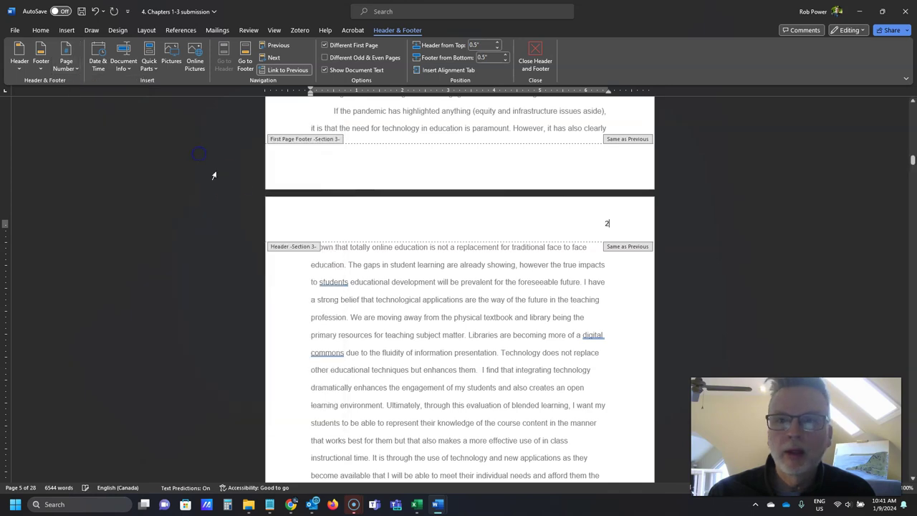
{"action": "scroll", "coordinate": [423, 356], "scroll_direction": "down", "scroll_amount": 5}
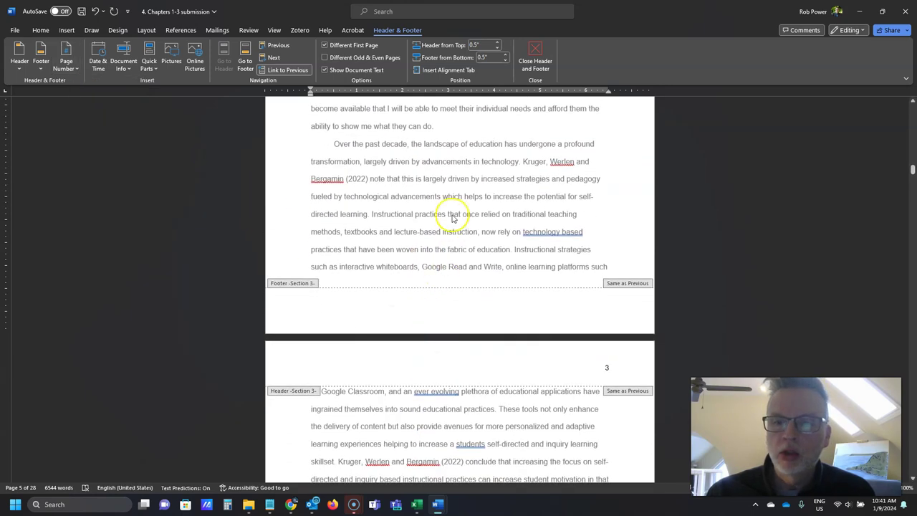
{"action": "double_click", "coordinate": [452, 172]}
- Check the page numbers in the headers from the Introduction through the Literature Review and Methodology to the References
{"action": "scroll", "coordinate": [423, 334], "scroll_direction": "down", "scroll_amount": 9}
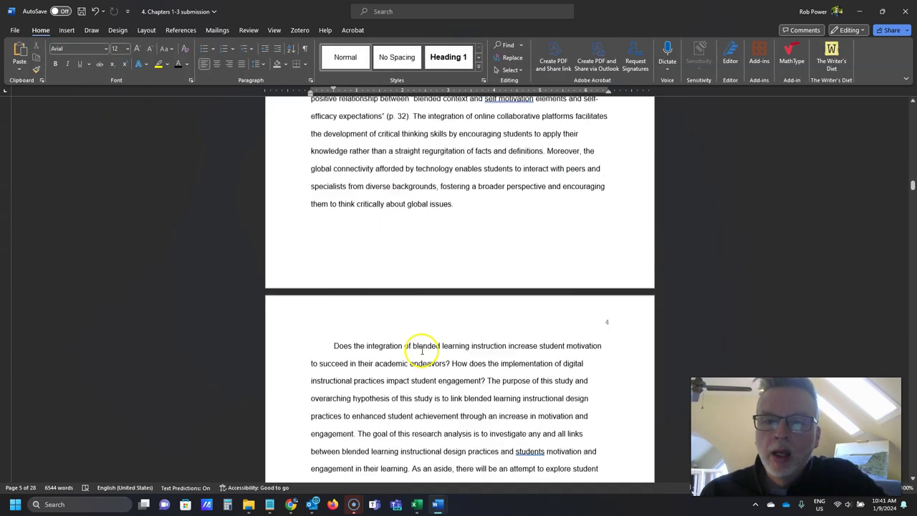
{"action": "scroll", "coordinate": [416, 357], "scroll_direction": "down", "scroll_amount": 10}
{"action": "scroll", "coordinate": [400, 373], "scroll_direction": "down", "scroll_amount": 5}
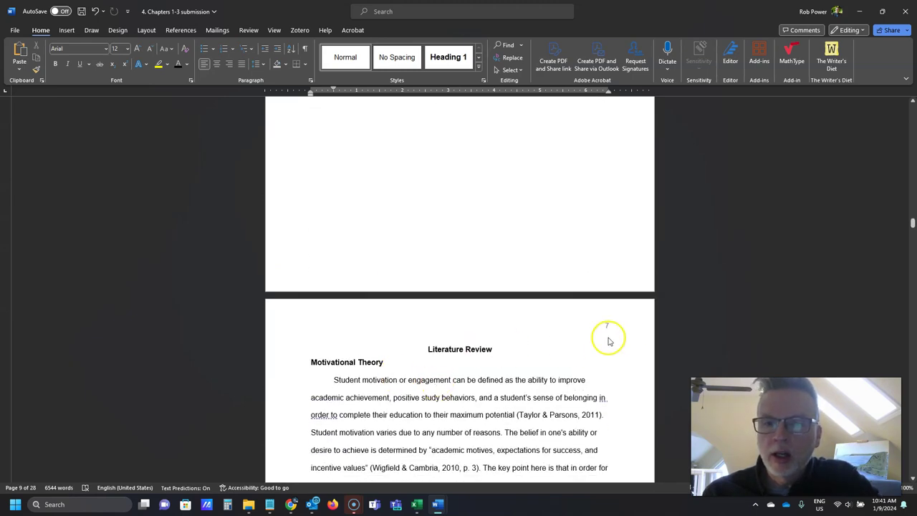
{"action": "scroll", "coordinate": [508, 385], "scroll_direction": "down", "scroll_amount": 3}
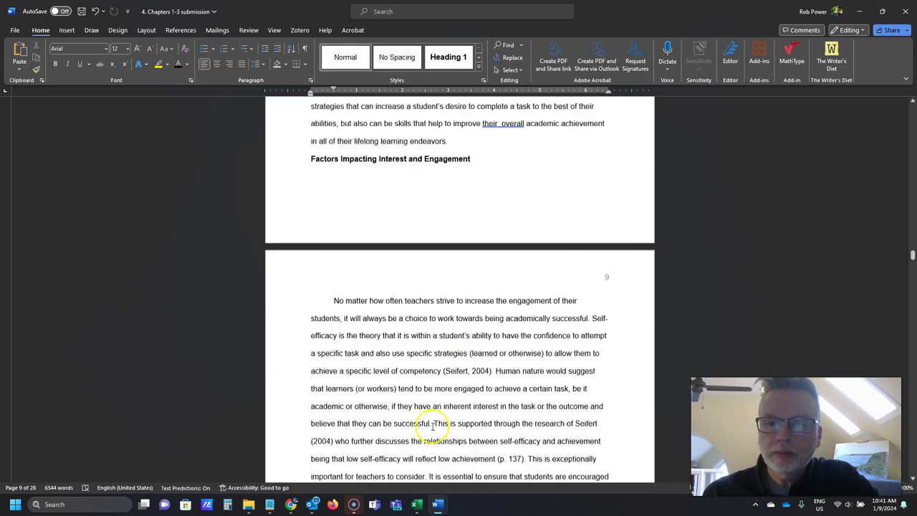
{"action": "scroll", "coordinate": [426, 430], "scroll_direction": "down", "scroll_amount": 10}
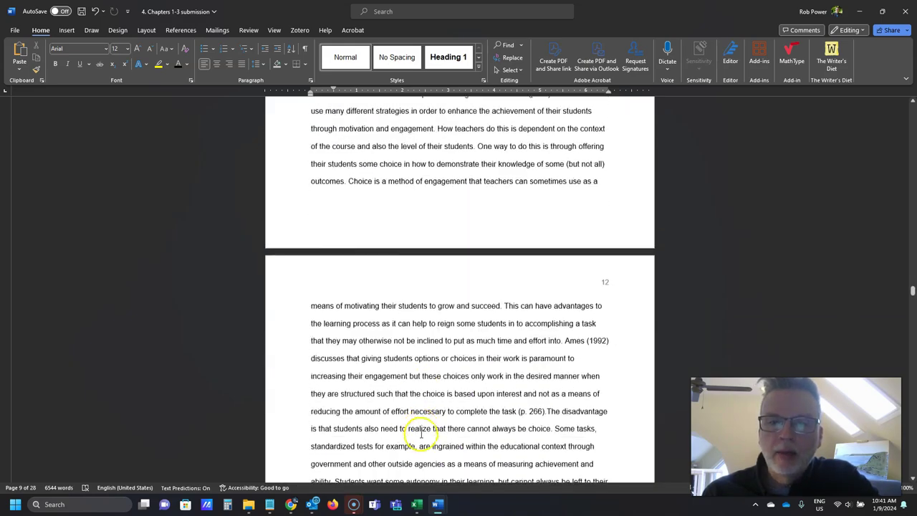
{"action": "scroll", "coordinate": [420, 436], "scroll_direction": "down", "scroll_amount": 15}
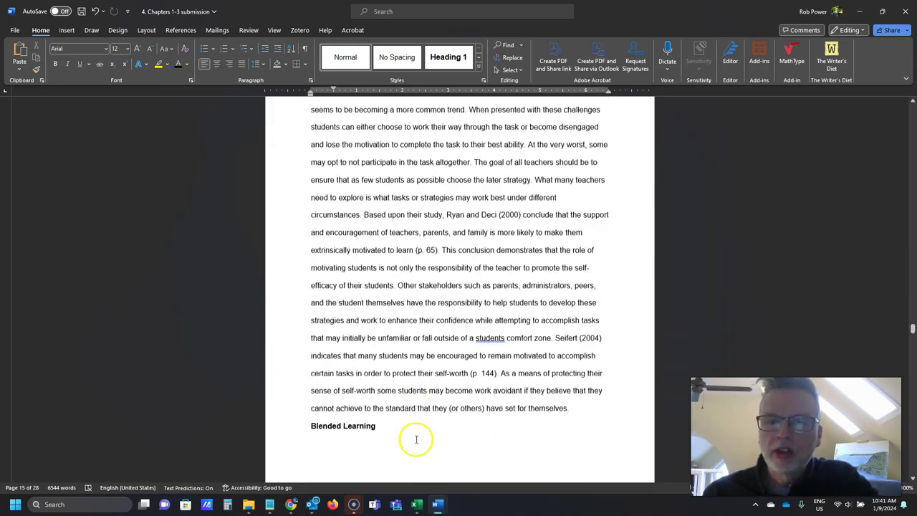
{"action": "scroll", "coordinate": [415, 441], "scroll_direction": "down", "scroll_amount": 9}
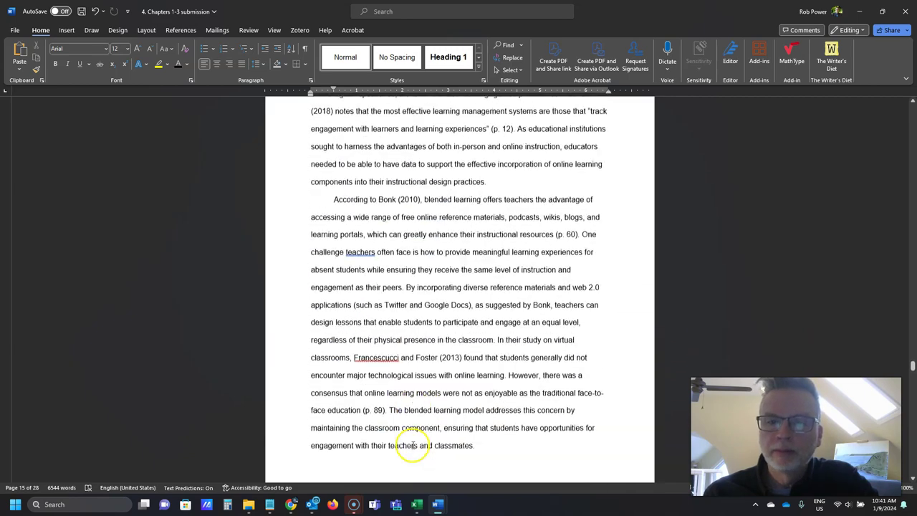
{"action": "scroll", "coordinate": [413, 444], "scroll_direction": "down", "scroll_amount": 20}
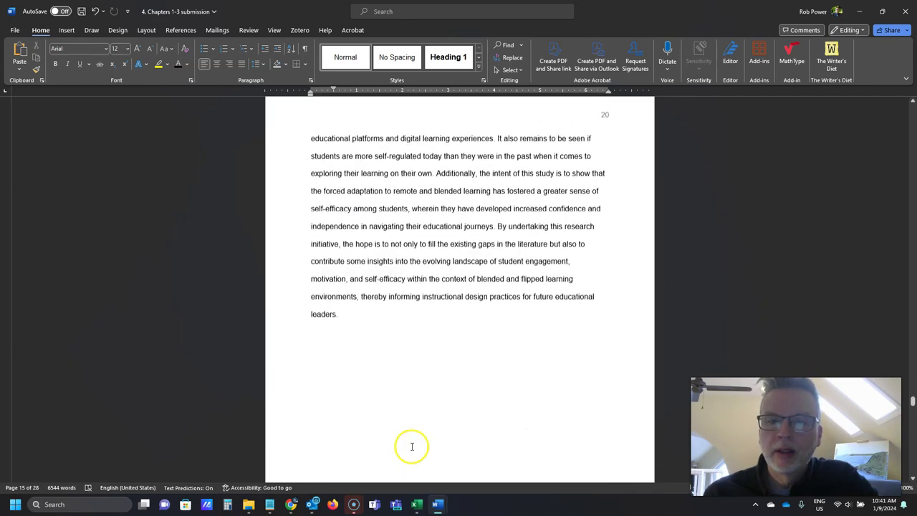
{"action": "scroll", "coordinate": [412, 446], "scroll_direction": "down", "scroll_amount": 3}
{"action": "scroll", "coordinate": [402, 451], "scroll_direction": "down", "scroll_amount": 20}
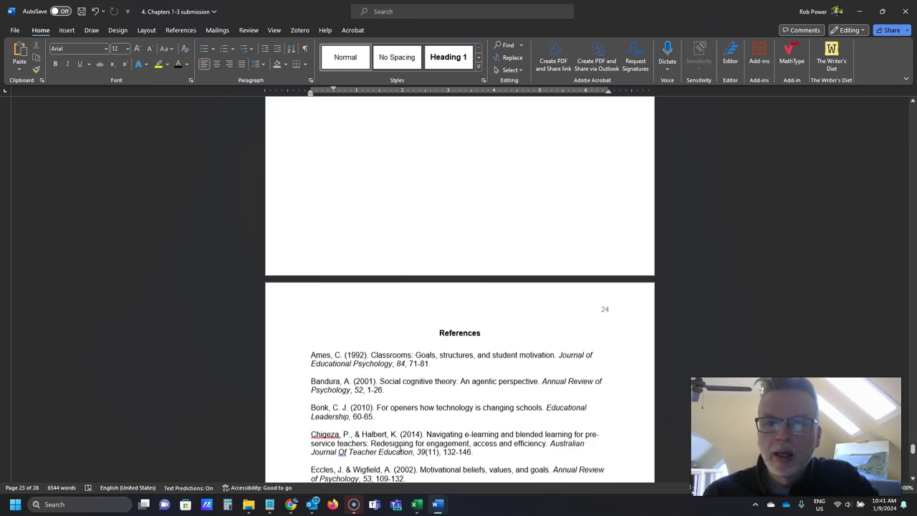
{"action": "scroll", "coordinate": [505, 368], "scroll_direction": "down", "scroll_amount": 1}
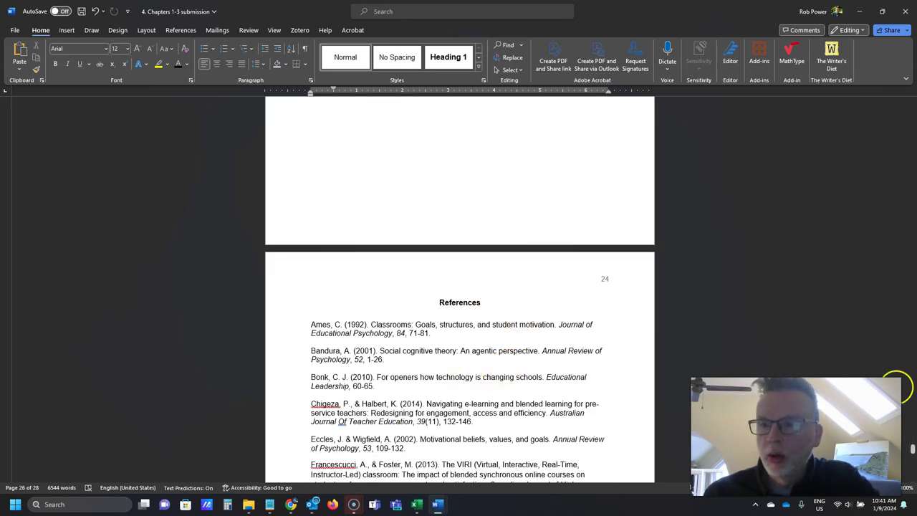
- Update the table of contents with the option to update page numbers only
{"action": "left_click_drag", "start_coordinate": [911, 449], "coordinate": [893, 119]}
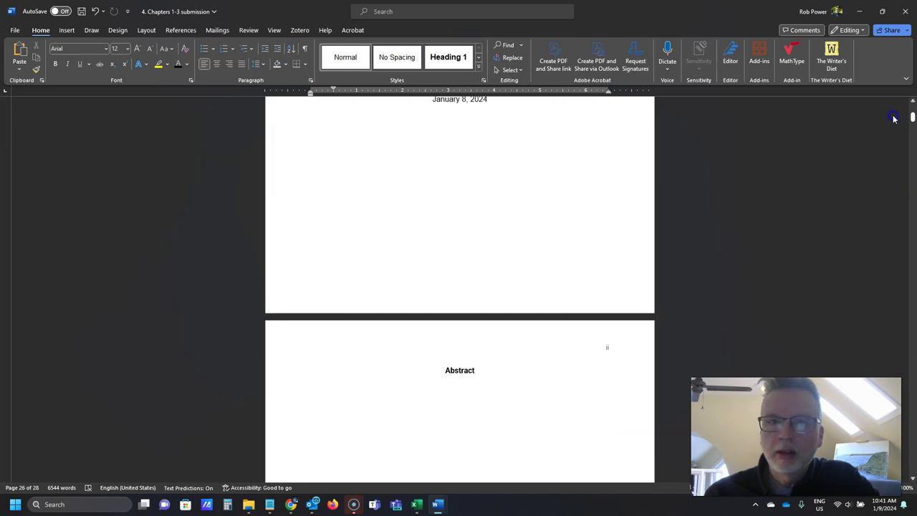
{"action": "scroll", "coordinate": [505, 330], "scroll_direction": "down", "scroll_amount": 20}
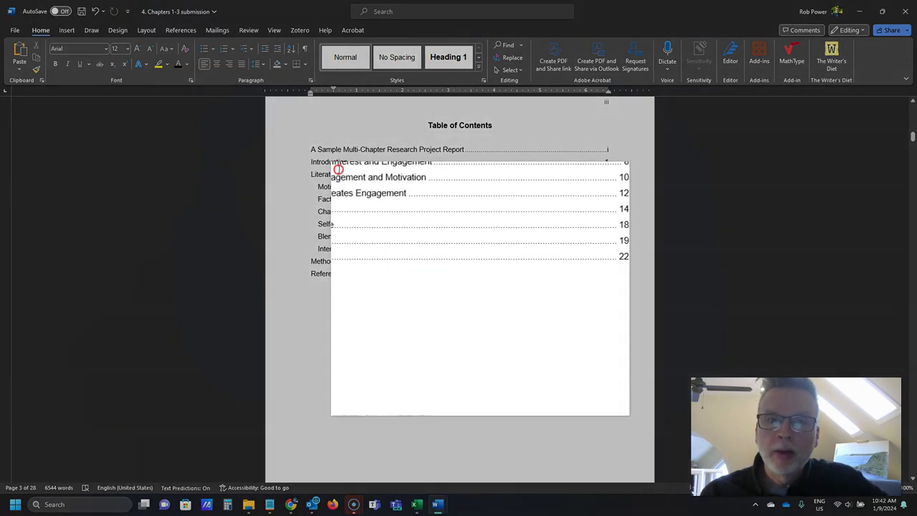
{"action": "right_click", "coordinate": [381, 207]}
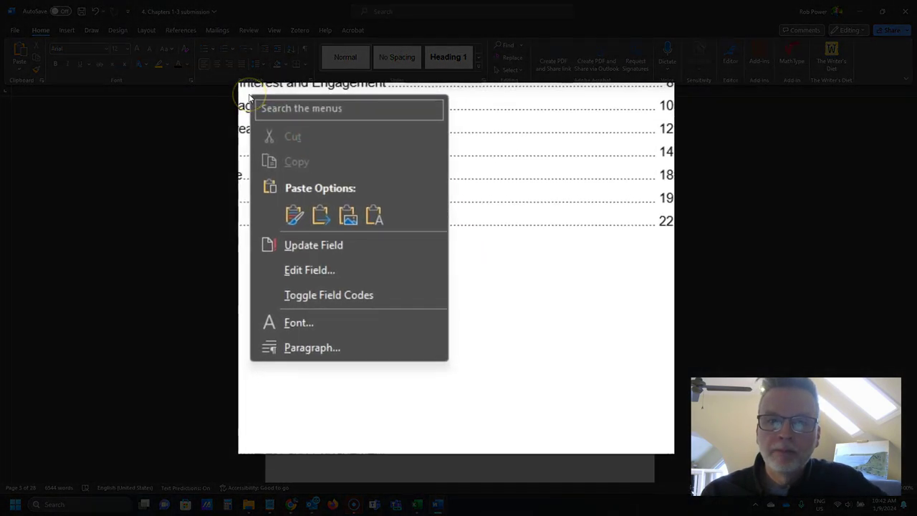
{"action": "left_click", "coordinate": [328, 244]}
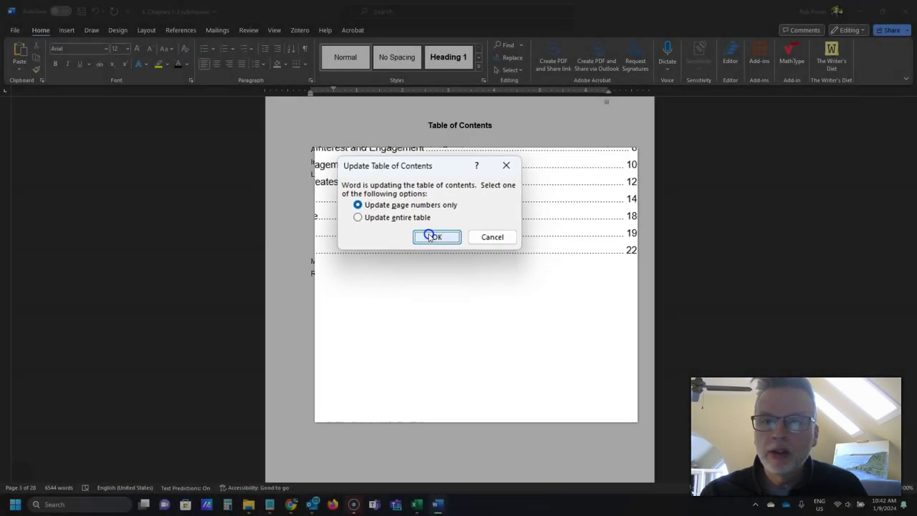
{"action": "left_click", "coordinate": [403, 203]}
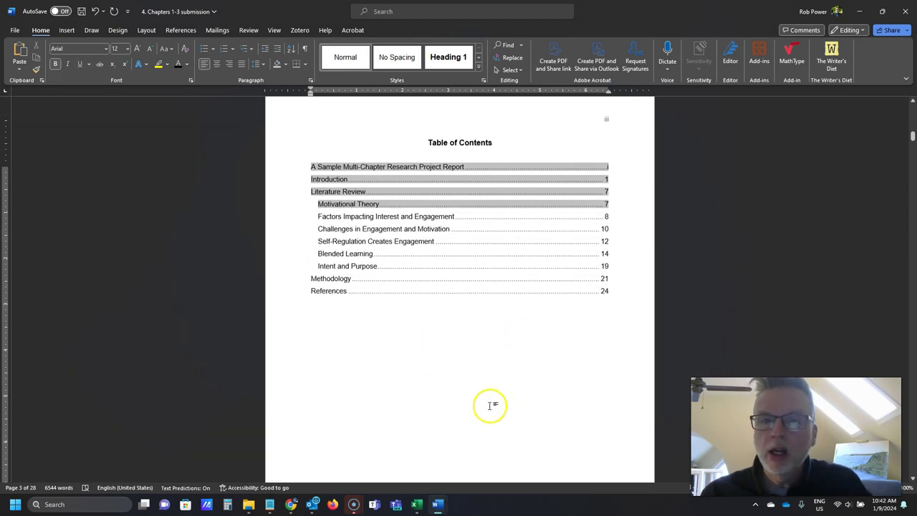
{"action": "scroll", "coordinate": [482, 411], "scroll_direction": "down", "scroll_amount": 1}
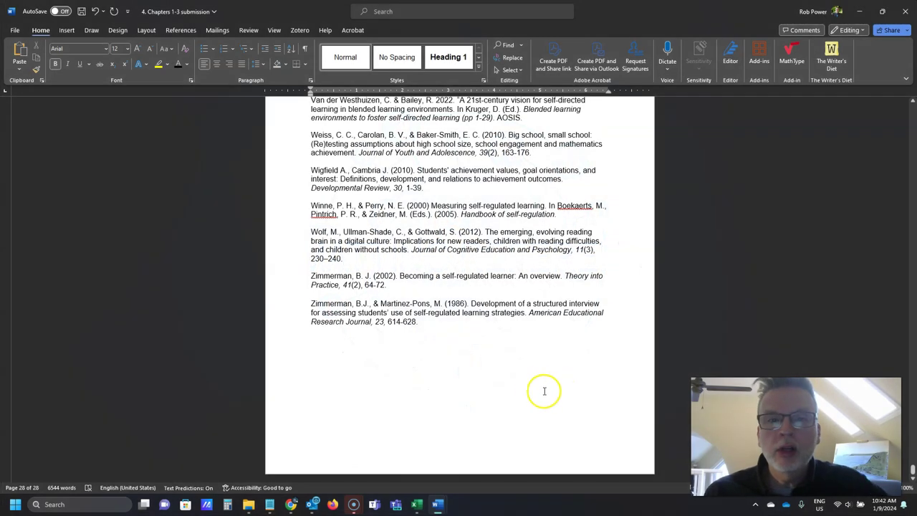
{"action": "scroll", "coordinate": [525, 389], "scroll_direction": "up", "scroll_amount": 20}
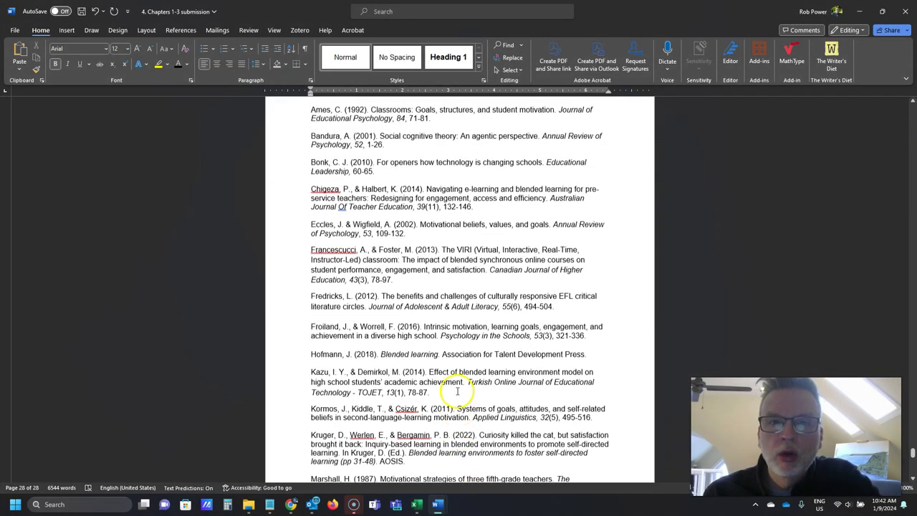
{"action": "scroll", "coordinate": [456, 391], "scroll_direction": "up", "scroll_amount": 8}
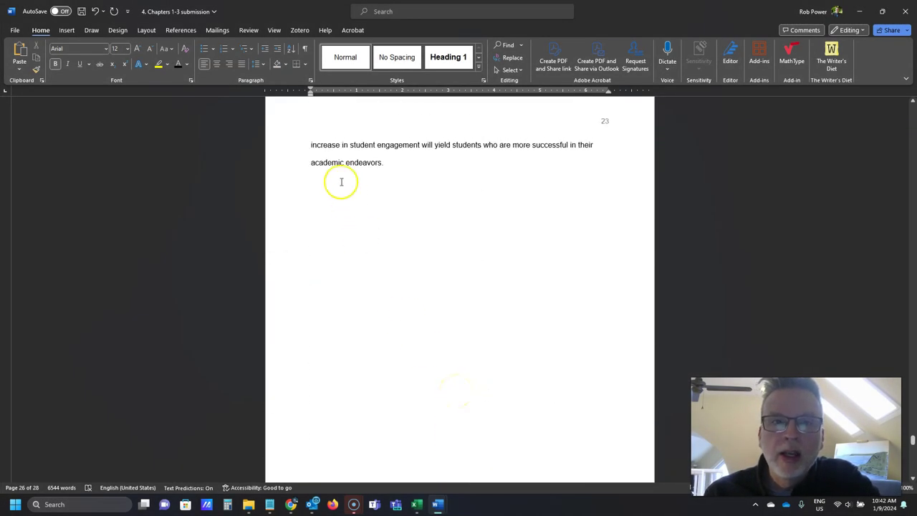
- Set the line spacing of all the entries under References to 1.5 lines
{"action": "scroll", "coordinate": [385, 207], "scroll_direction": "up", "scroll_amount": 5}
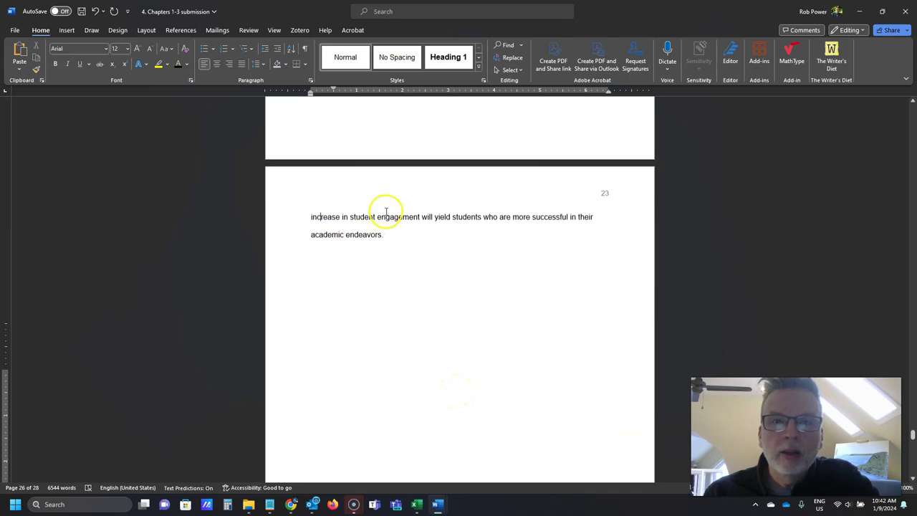
{"action": "scroll", "coordinate": [389, 238], "scroll_direction": "down", "scroll_amount": 15}
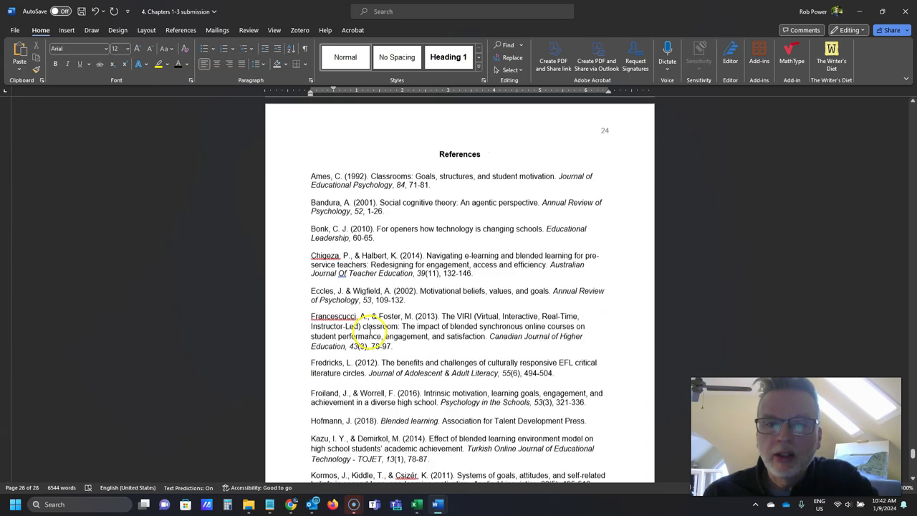
{"action": "left_click_drag", "start_coordinate": [314, 157], "coordinate": [463, 352]}
{"action": "scroll", "coordinate": [475, 378], "scroll_direction": "down", "scroll_amount": 3}
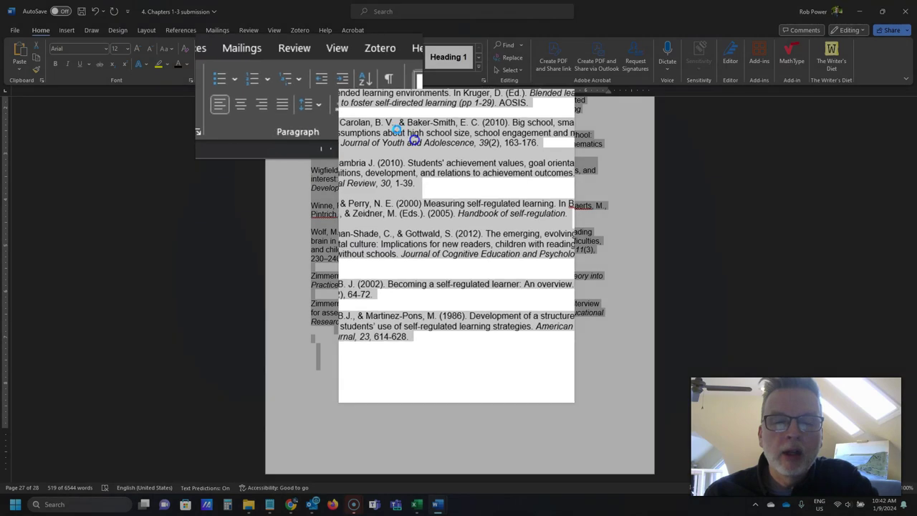
{"action": "left_click", "coordinate": [530, 209]}
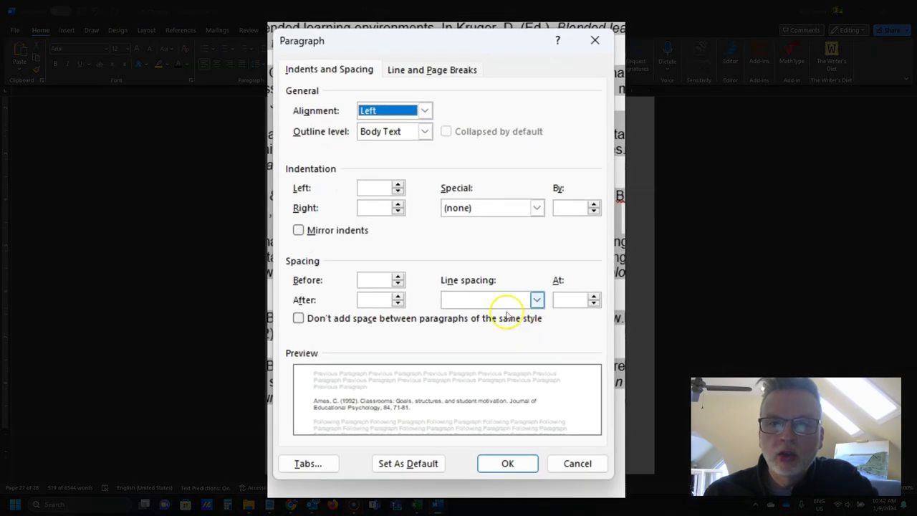
{"action": "left_click", "coordinate": [536, 299]}
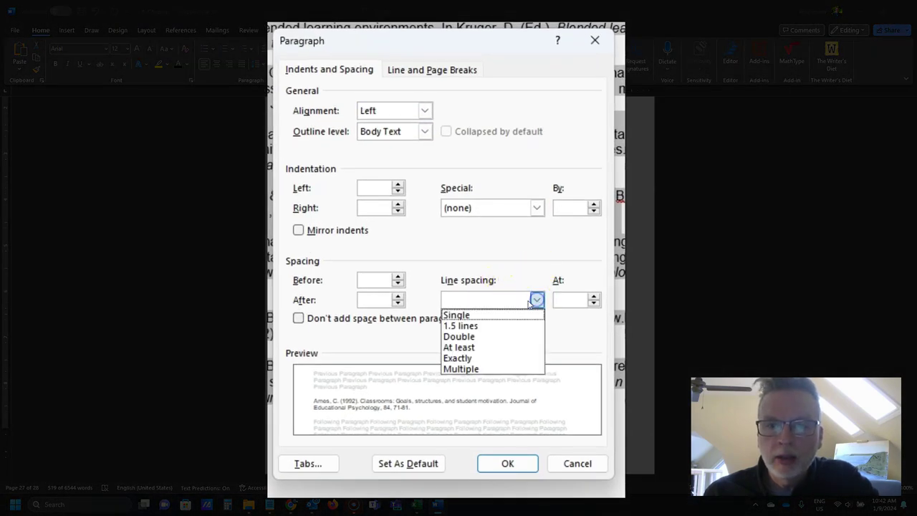
{"action": "left_click", "coordinate": [494, 324]}
{"action": "left_click", "coordinate": [492, 382]}
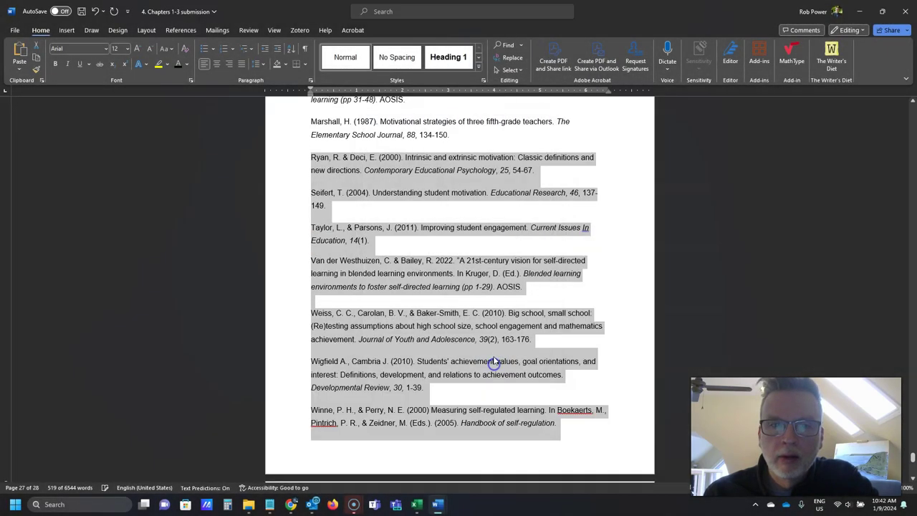
{"action": "left_click", "coordinate": [311, 83]}
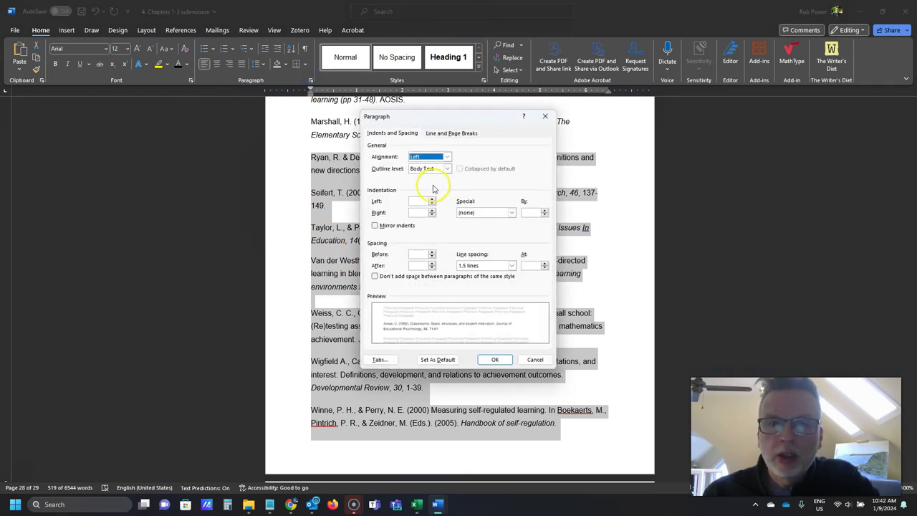
{"action": "left_click", "coordinate": [540, 359]}
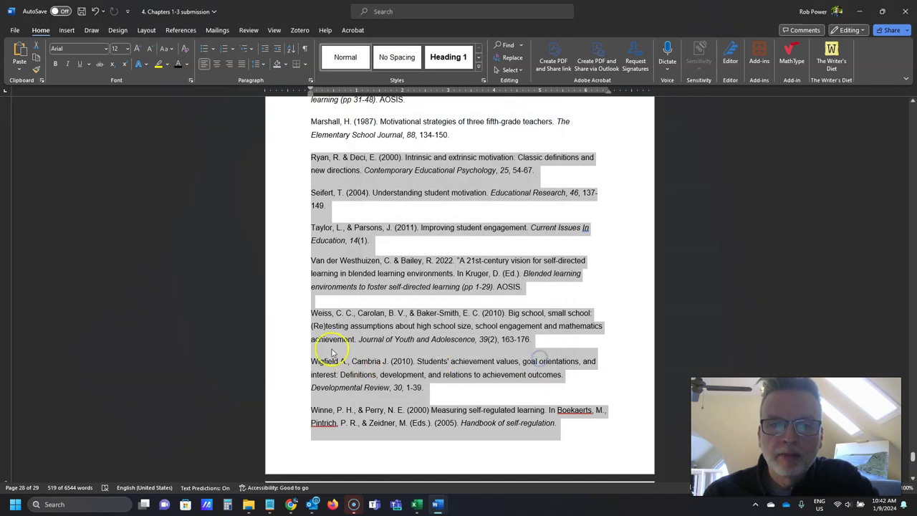
- Delete the extra blank lines above the "Big school, small school", "Curiosity killed the cat", "Blended learning" (2018) and "Intrinsic motivation, learning goals" (2016) references
{"action": "left_click", "coordinate": [328, 300]}
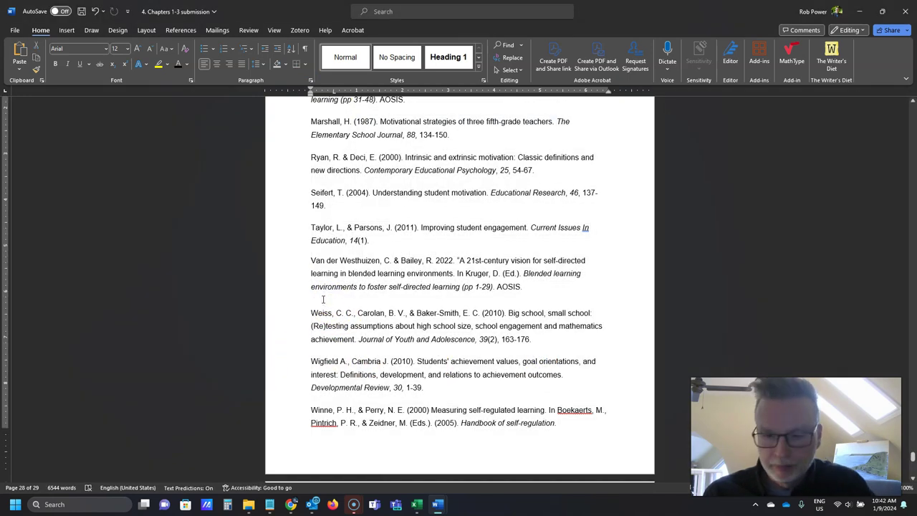
{"action": "key", "text": "BackSpace"}
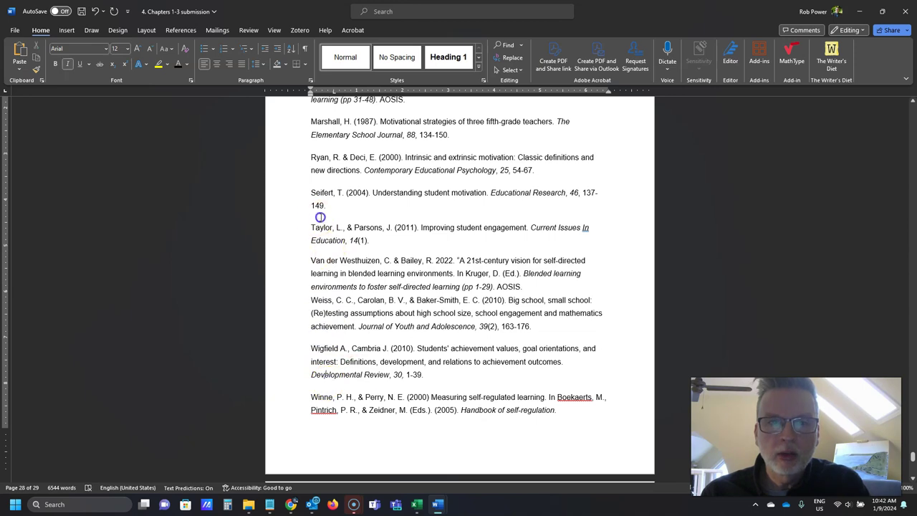
{"action": "scroll", "coordinate": [326, 222], "scroll_direction": "up", "scroll_amount": 8}
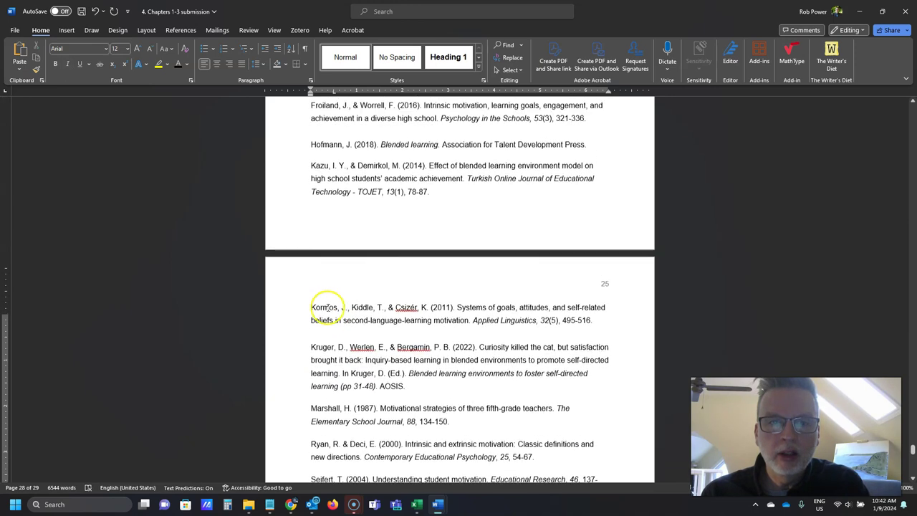
{"action": "left_click", "coordinate": [329, 346]}
{"action": "key", "text": "BackSpace"}
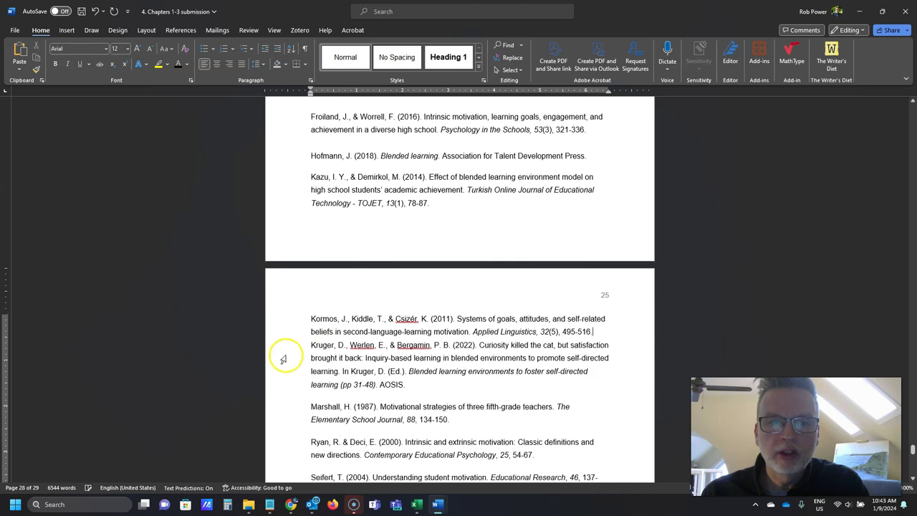
{"action": "scroll", "coordinate": [317, 282], "scroll_direction": "up", "scroll_amount": 2}
{"action": "left_click", "coordinate": [317, 211]}
{"action": "key", "text": "BackSpace"}
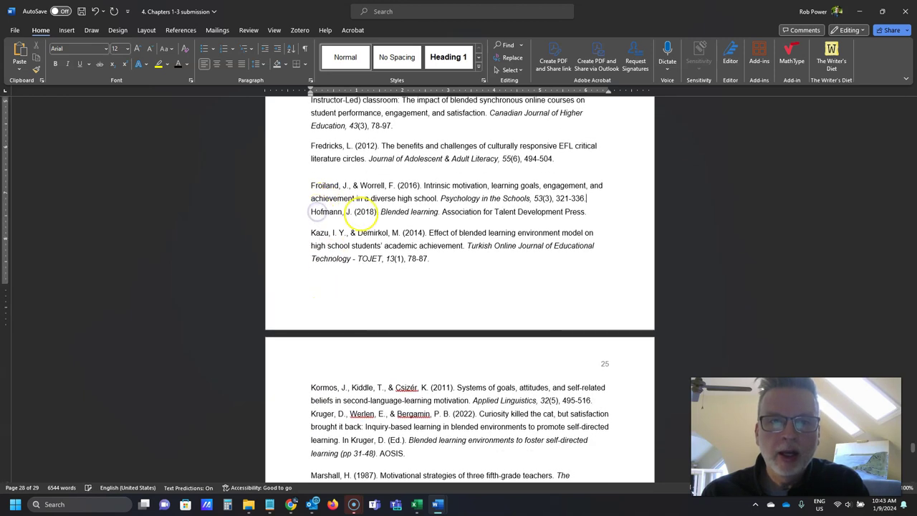
{"action": "key", "text": "BackSpace"}
- Delete the extra blank lines above the last two references, dated 2002 and 1986
{"action": "scroll", "coordinate": [330, 179], "scroll_direction": "up", "scroll_amount": 1}
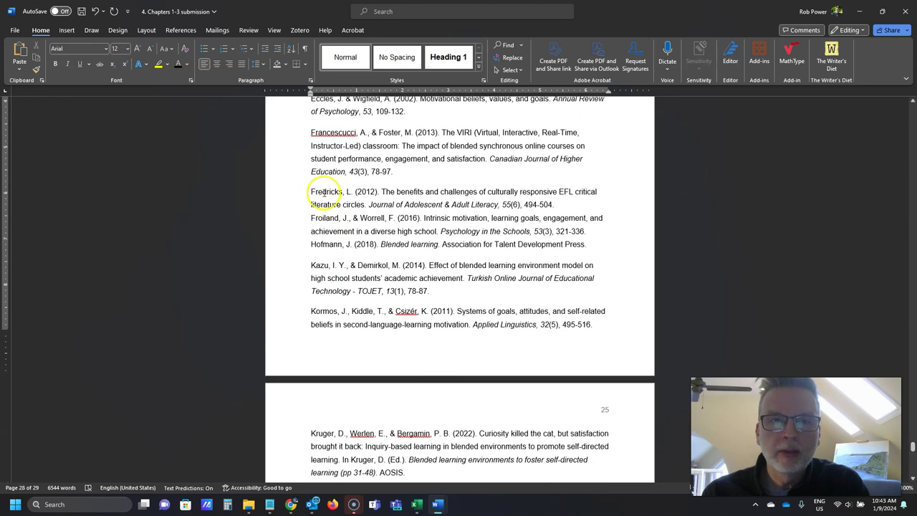
{"action": "scroll", "coordinate": [326, 179], "scroll_direction": "up", "scroll_amount": 1}
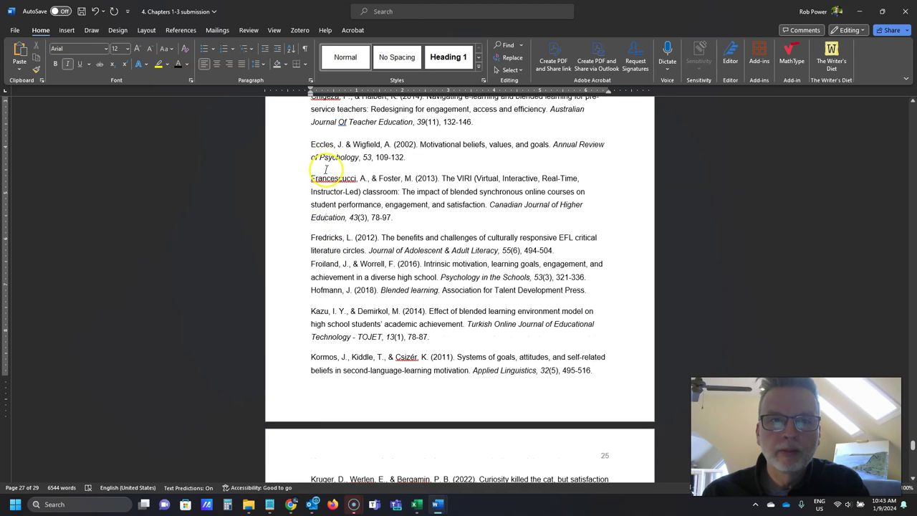
{"action": "scroll", "coordinate": [349, 152], "scroll_direction": "up", "scroll_amount": 2}
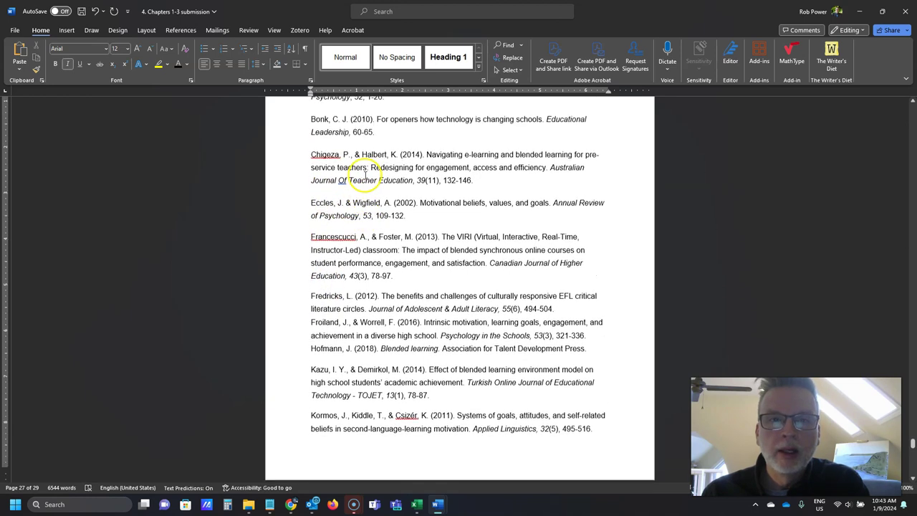
{"action": "scroll", "coordinate": [351, 181], "scroll_direction": "up", "scroll_amount": 2}
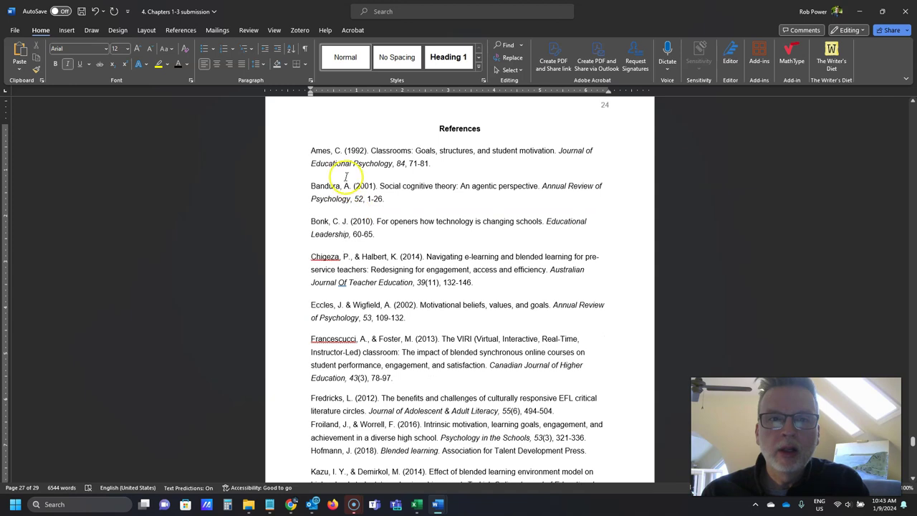
{"action": "scroll", "coordinate": [338, 174], "scroll_direction": "down", "scroll_amount": 12}
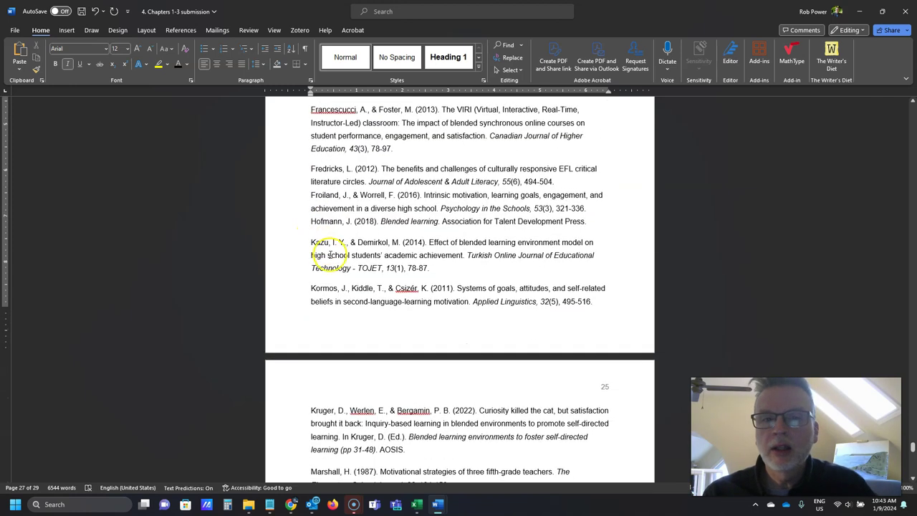
{"action": "scroll", "coordinate": [333, 270], "scroll_direction": "down", "scroll_amount": 1}
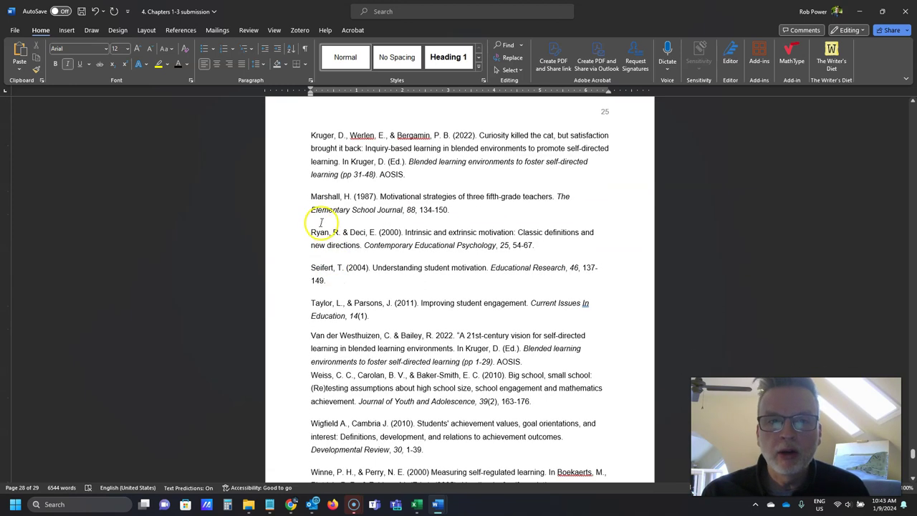
{"action": "scroll", "coordinate": [369, 336], "scroll_direction": "down", "scroll_amount": 12}
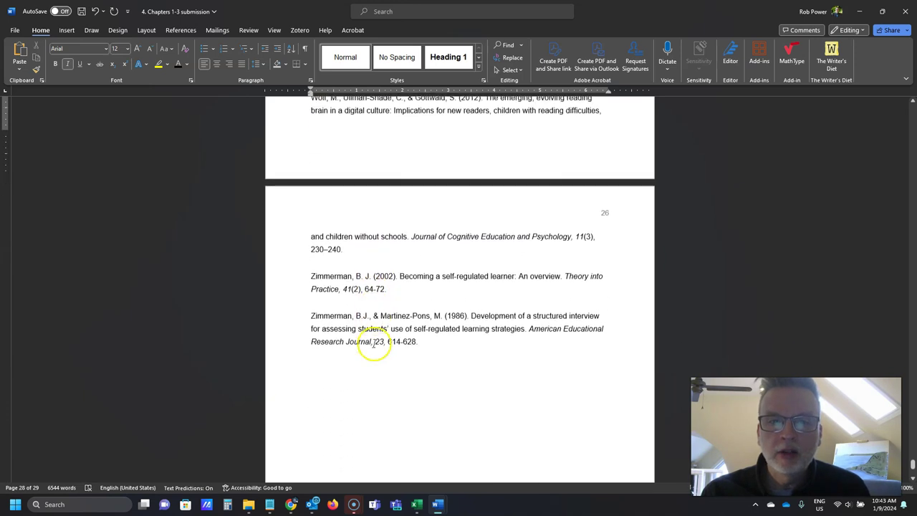
{"action": "left_click", "coordinate": [328, 297]}
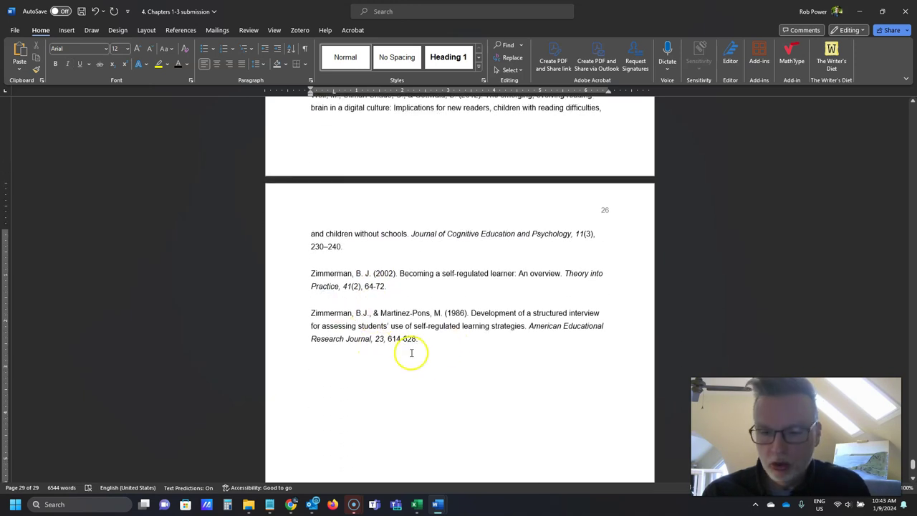
{"action": "key", "text": "BackSpace"}
{"action": "left_click", "coordinate": [326, 259]}
{"action": "key", "text": "BackSpace"}
- Set the paragraph spacing of all reference entries to 0 pt before and Auto after
{"action": "scroll", "coordinate": [372, 315], "scroll_direction": "up", "scroll_amount": 3}
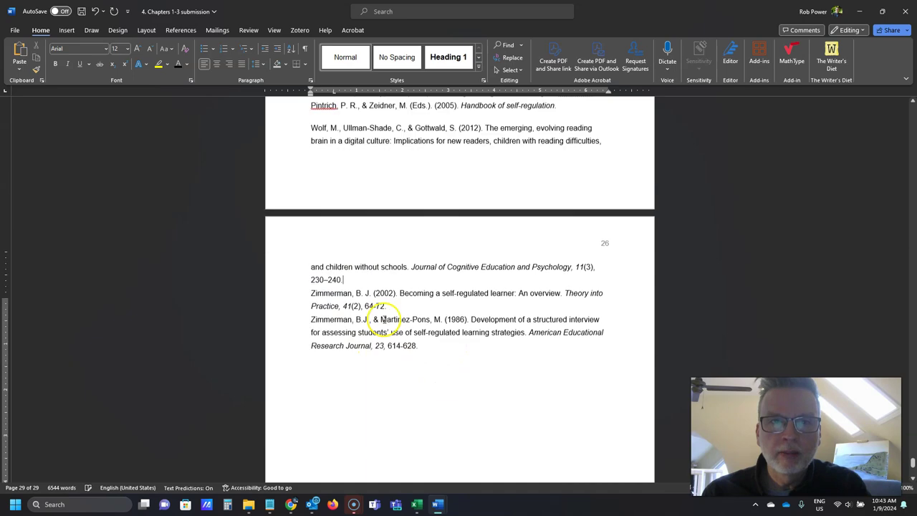
{"action": "left_click_drag", "start_coordinate": [439, 397], "coordinate": [298, 268]}
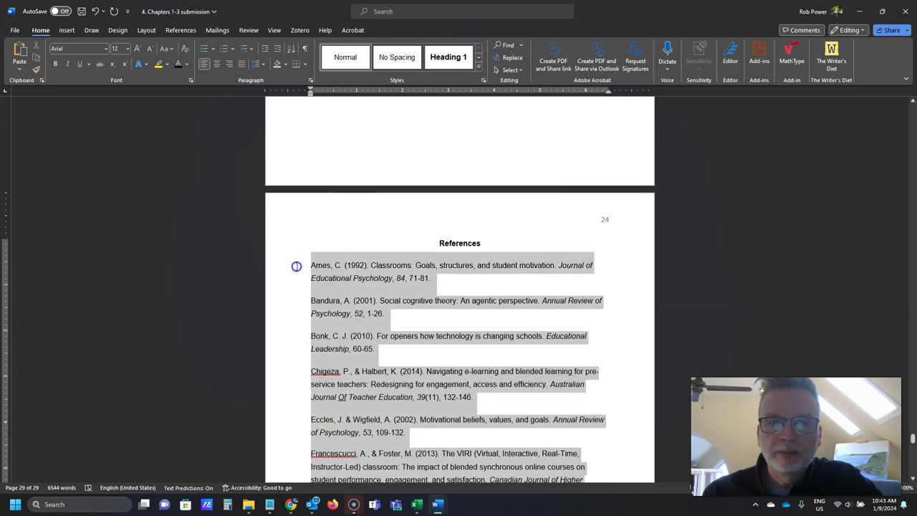
{"action": "left_click", "coordinate": [310, 80]}
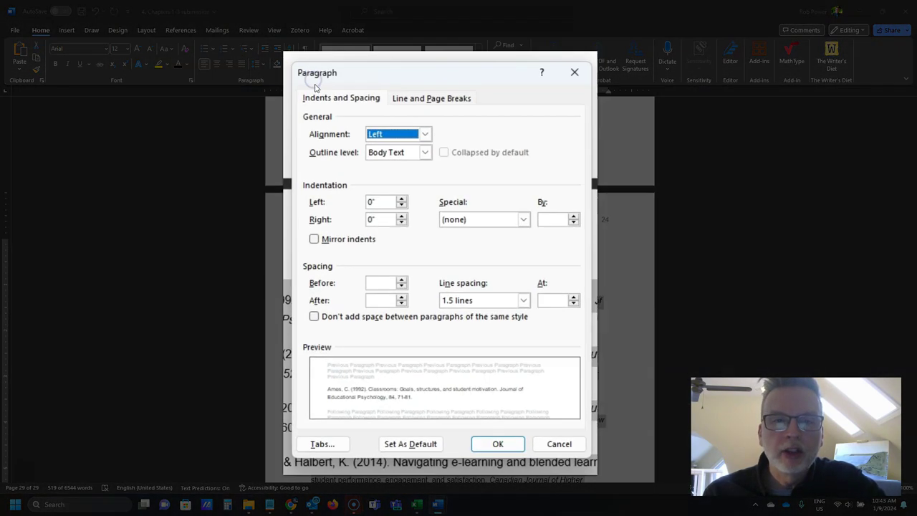
{"action": "left_click", "coordinate": [396, 291]}
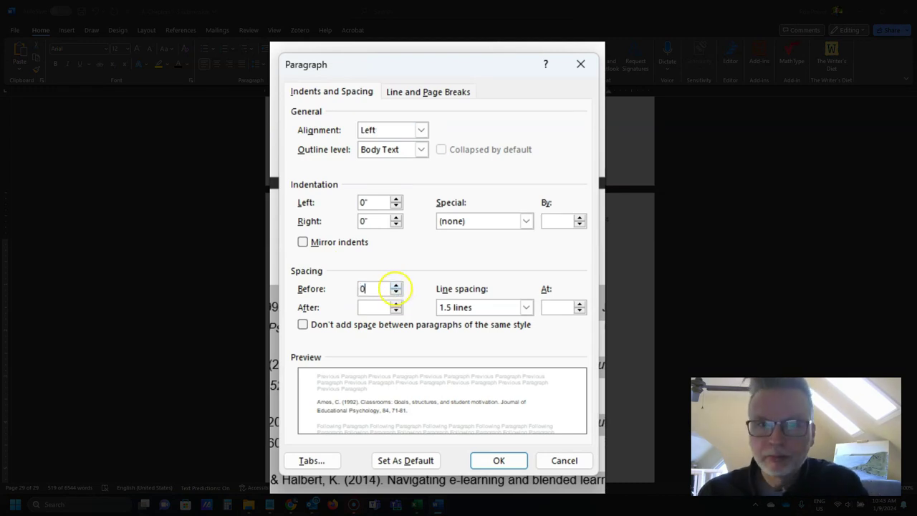
{"action": "left_click", "coordinate": [396, 307]}
{"action": "left_click", "coordinate": [499, 460]}
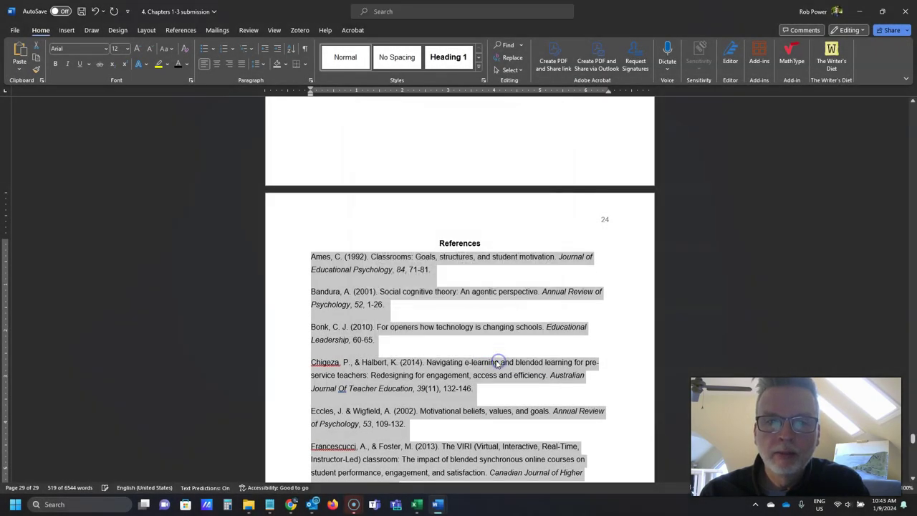
- Apply a hanging special indentation to all the reference entries
{"action": "scroll", "coordinate": [380, 351], "scroll_direction": "down", "scroll_amount": 10}
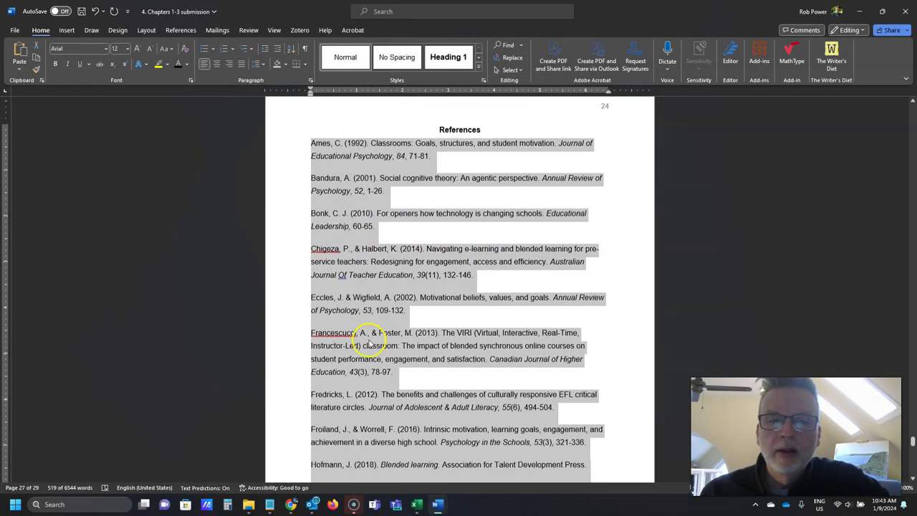
{"action": "scroll", "coordinate": [349, 353], "scroll_direction": "down", "scroll_amount": 6}
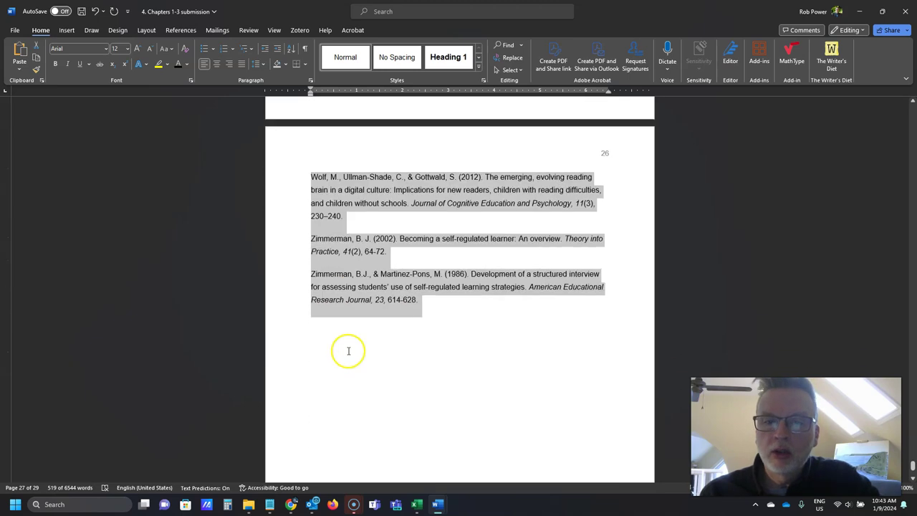
{"action": "scroll", "coordinate": [342, 358], "scroll_direction": "up", "scroll_amount": 2}
{"action": "scroll", "coordinate": [336, 361], "scroll_direction": "up", "scroll_amount": 20}
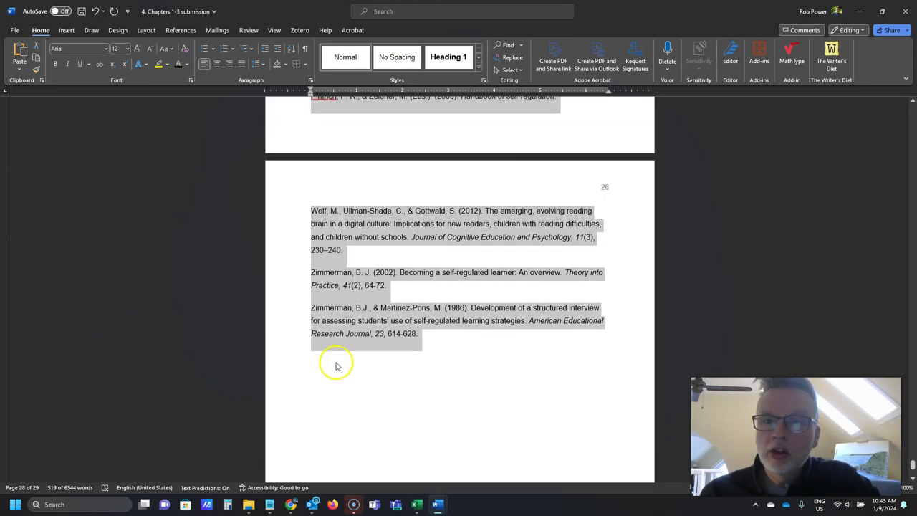
{"action": "scroll", "coordinate": [333, 365], "scroll_direction": "up", "scroll_amount": 2}
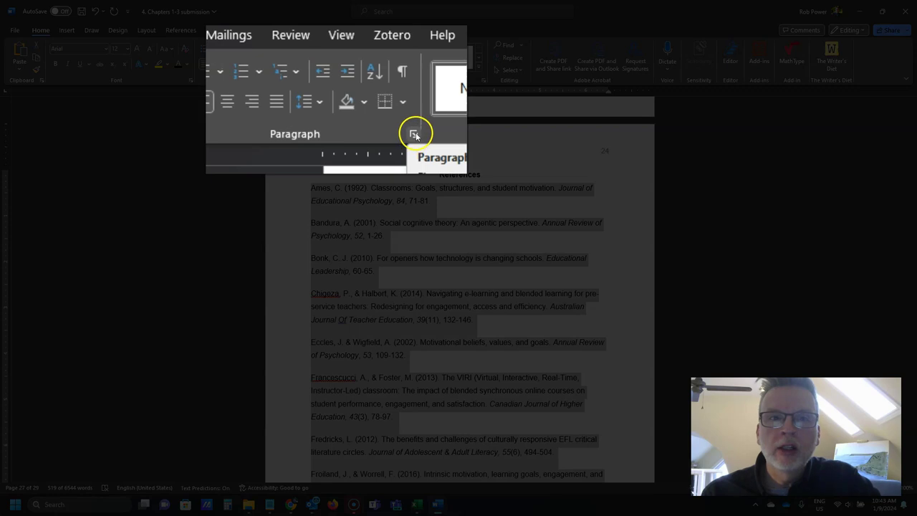
{"action": "left_click", "coordinate": [414, 135]}
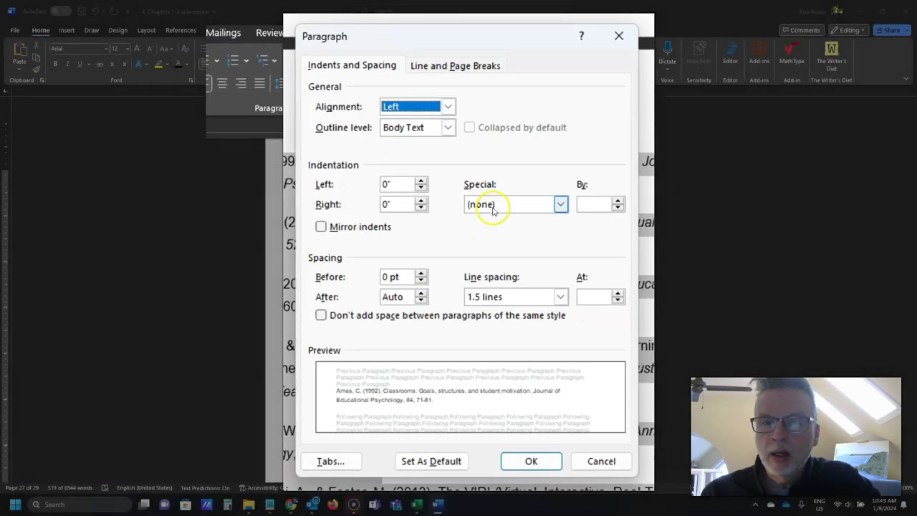
{"action": "left_click", "coordinate": [492, 208]}
{"action": "left_click", "coordinate": [499, 238]}
{"action": "left_click", "coordinate": [531, 460]}
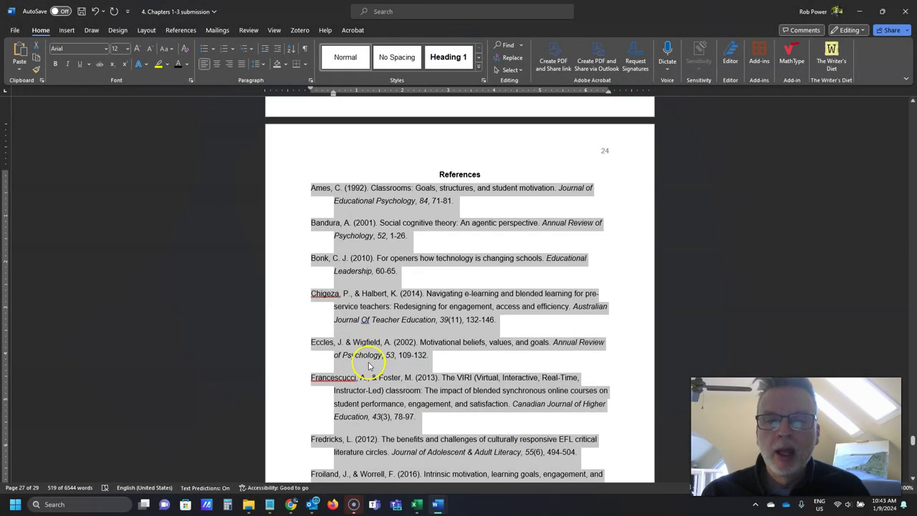
- Delete the empty paragraph after the last reference entry
{"action": "scroll", "coordinate": [369, 366], "scroll_direction": "down", "scroll_amount": 15}
{"action": "scroll", "coordinate": [366, 366], "scroll_direction": "down", "scroll_amount": 20}
{"action": "left_click", "coordinate": [353, 324]}
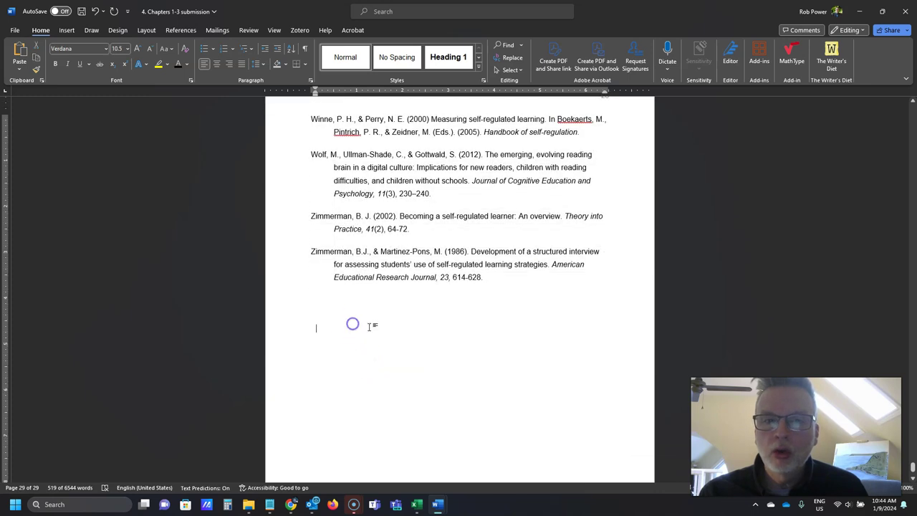
{"action": "key", "text": "BackSpace"}
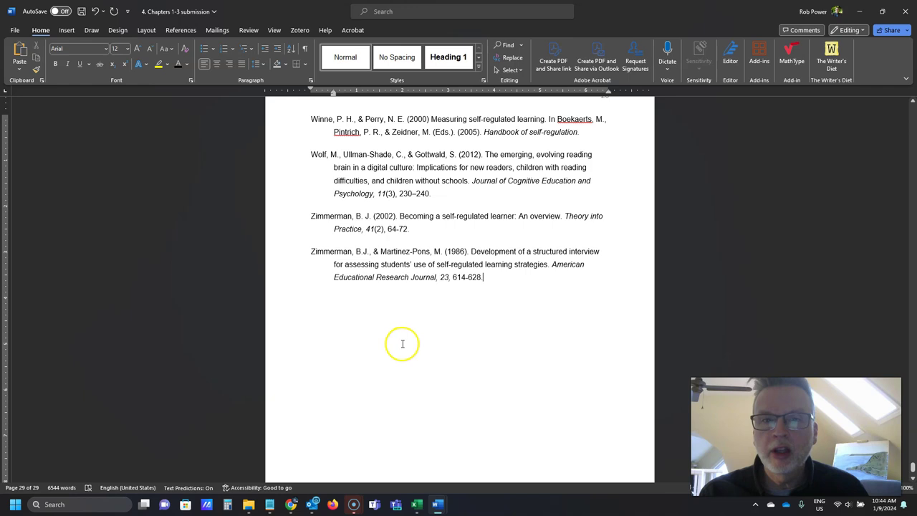
{"action": "scroll", "coordinate": [394, 341], "scroll_direction": "up", "scroll_amount": 1}
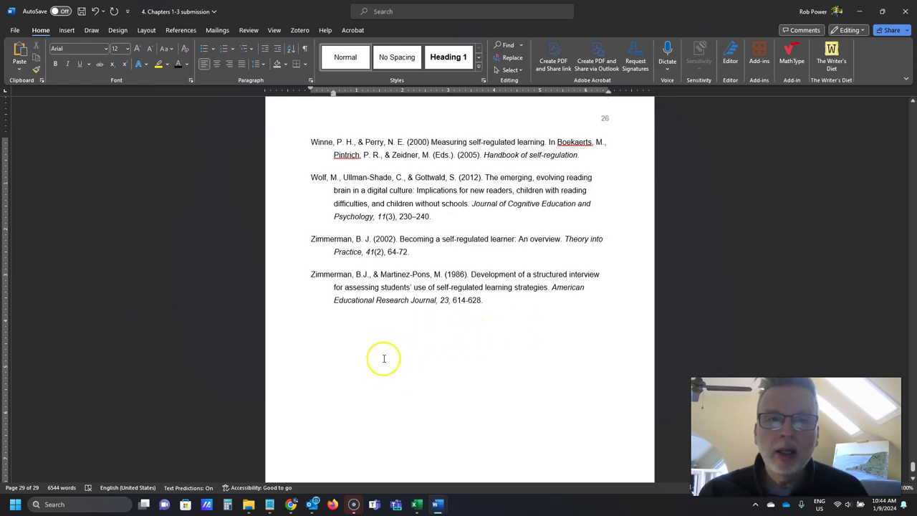
{"action": "scroll", "coordinate": [389, 372], "scroll_direction": "up", "scroll_amount": 5}
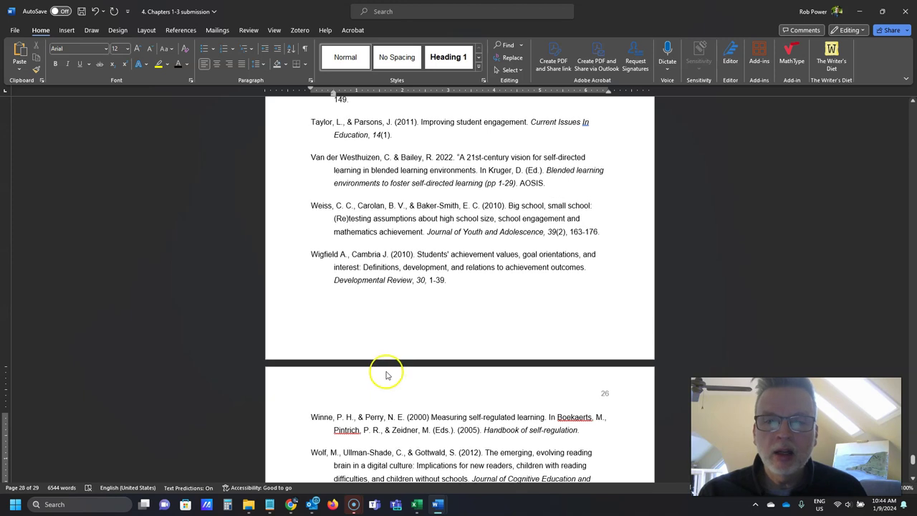
{"action": "scroll", "coordinate": [386, 374], "scroll_direction": "up", "scroll_amount": 6}
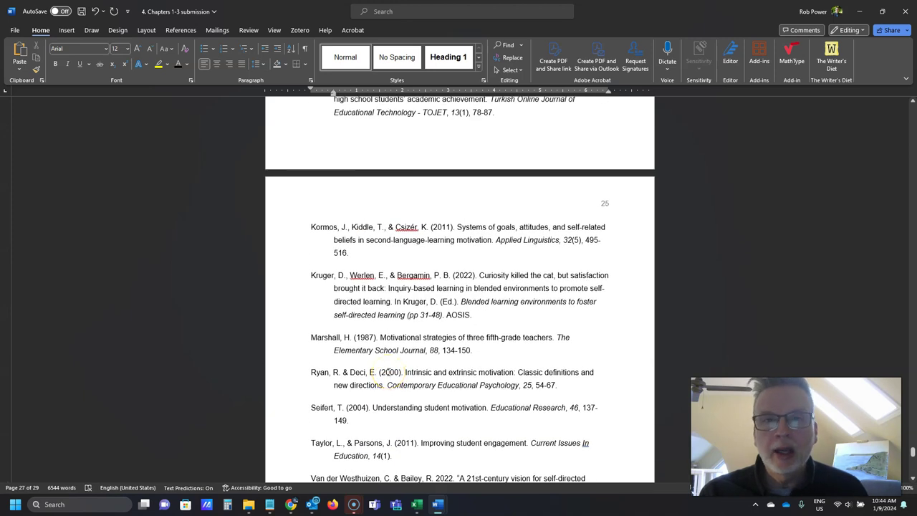